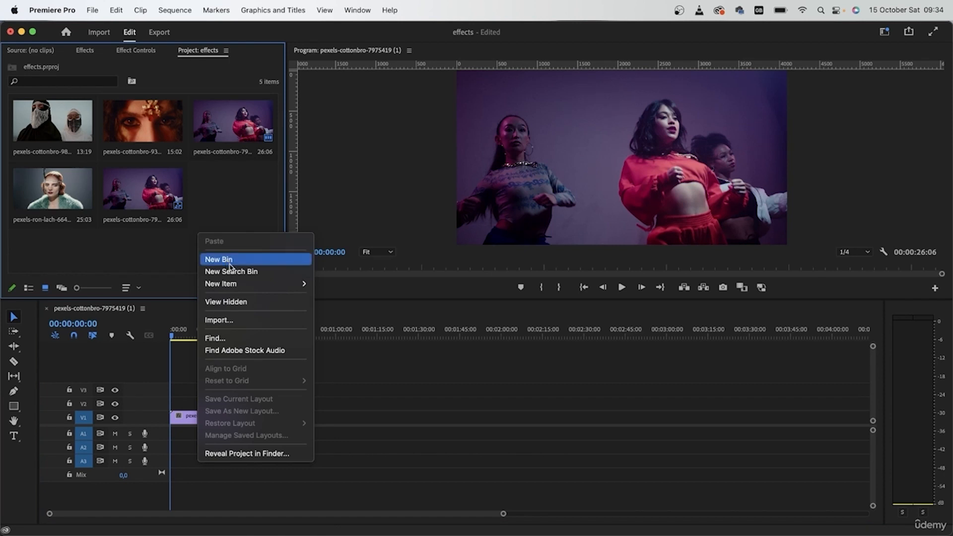
Step: Create a 4096 x 2160, 25 fps adjustment layer and place it on V2 over the full length of the dancers clip
{"action": "left_click", "coordinate": [367, 320]}
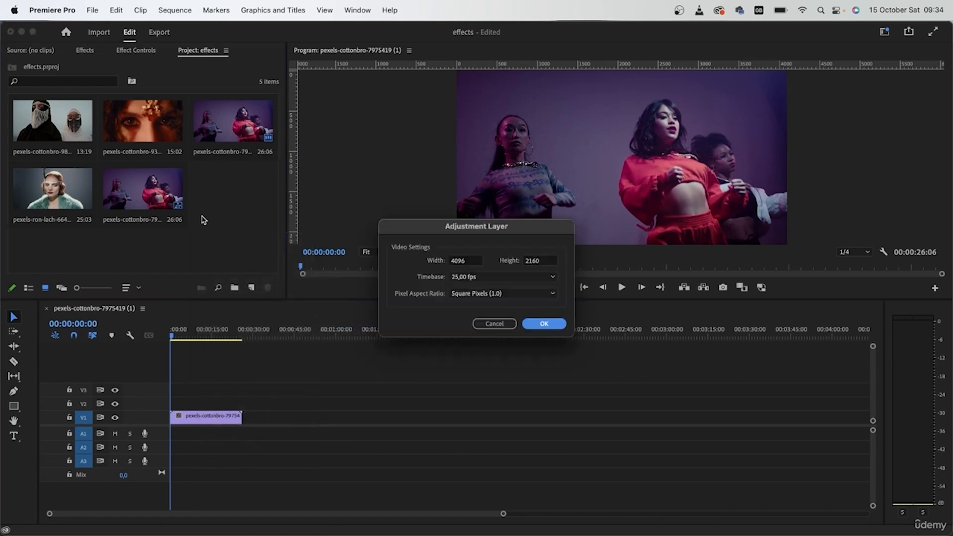
{"action": "left_click", "coordinate": [558, 325]}
{"action": "left_click_drag", "start_coordinate": [258, 231], "coordinate": [242, 403]}
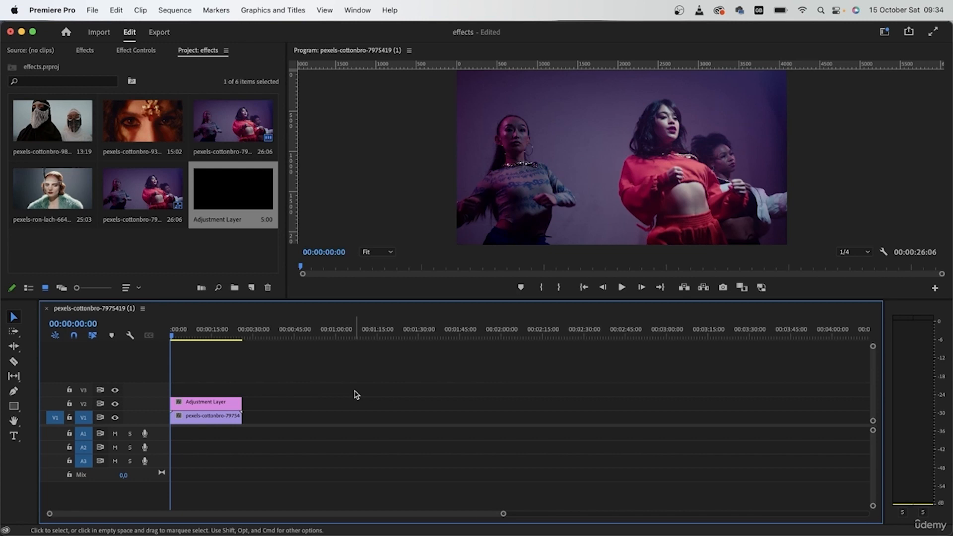
Step: Find the Gaussian Blur video effect with the search "gauss" and apply it to the adjustment layer
{"action": "left_click", "coordinate": [84, 50]}
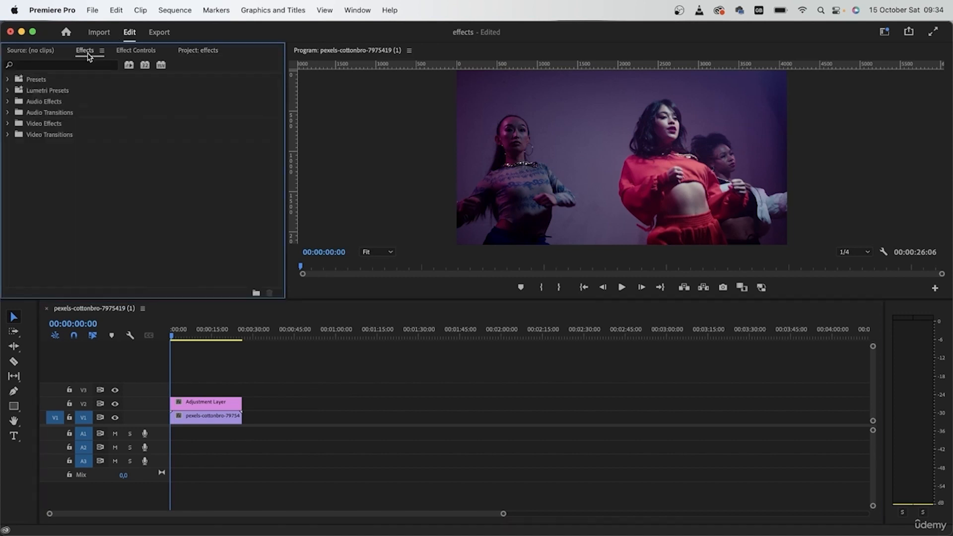
{"action": "left_click", "coordinate": [92, 69]}
{"action": "type", "text": "gauss"}
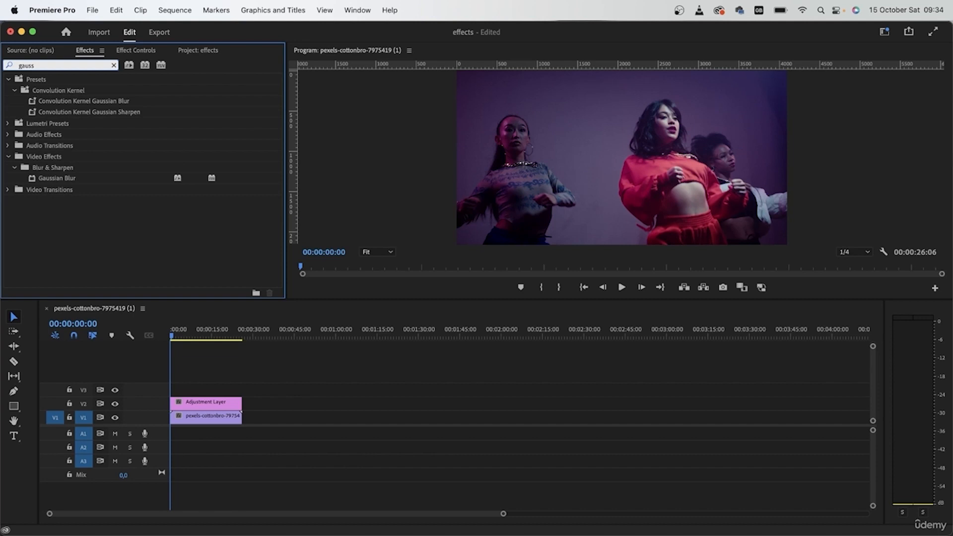
{"action": "left_click_drag", "start_coordinate": [50, 182], "coordinate": [215, 400]}
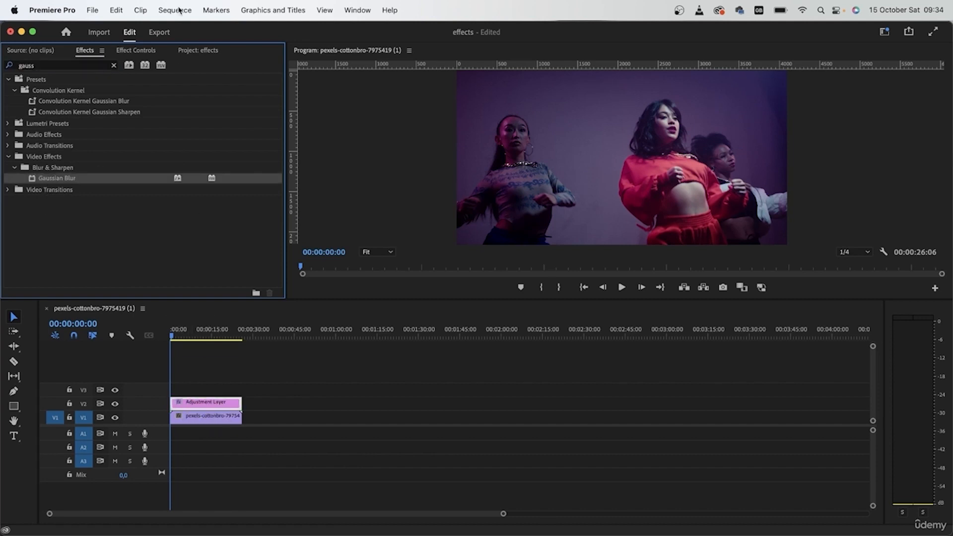
Step: Set the Gaussian Blur's Blurriness to 60 and the adjustment layer's blend mode to Screen
{"action": "left_click", "coordinate": [141, 51]}
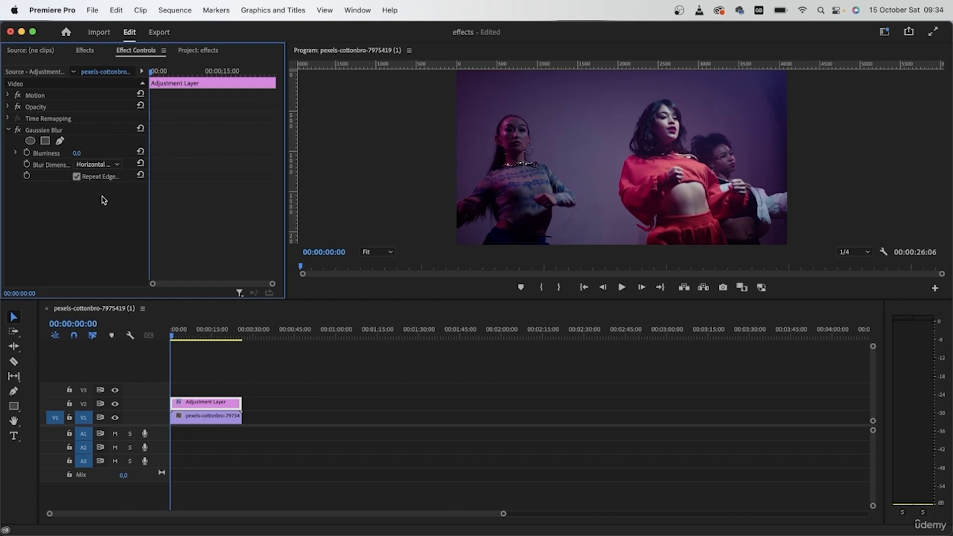
{"action": "left_click_drag", "start_coordinate": [78, 153], "coordinate": [107, 153]}
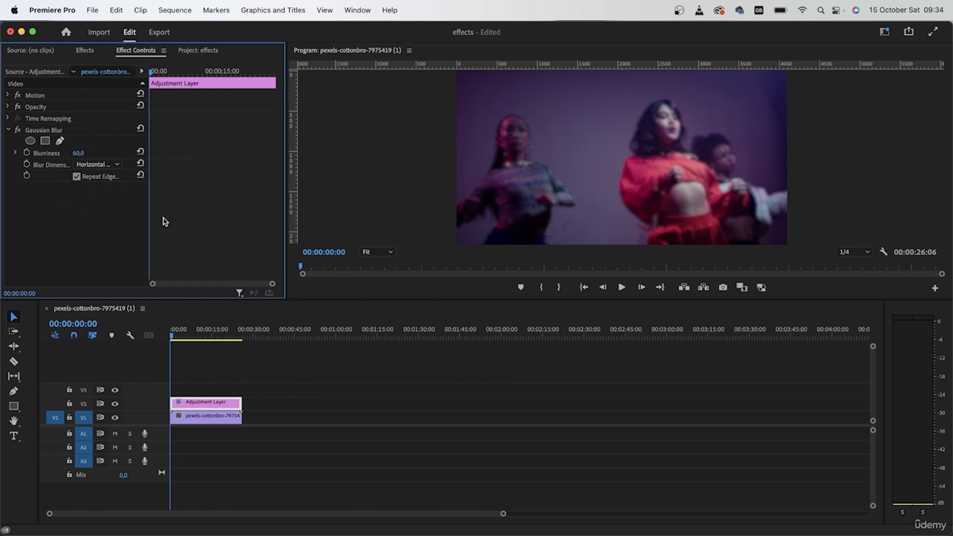
{"action": "left_click", "coordinate": [8, 107]}
{"action": "left_click", "coordinate": [93, 141]}
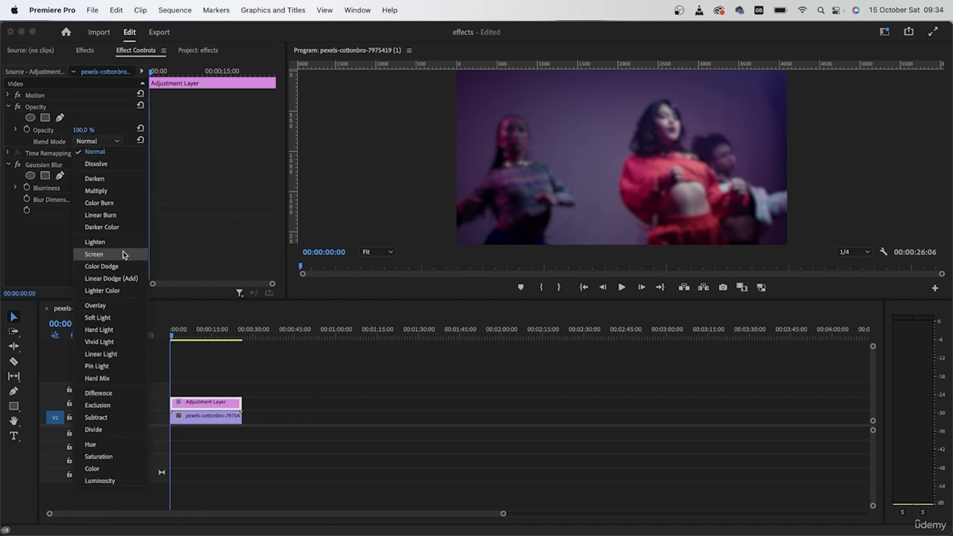
{"action": "left_click", "coordinate": [94, 254]}
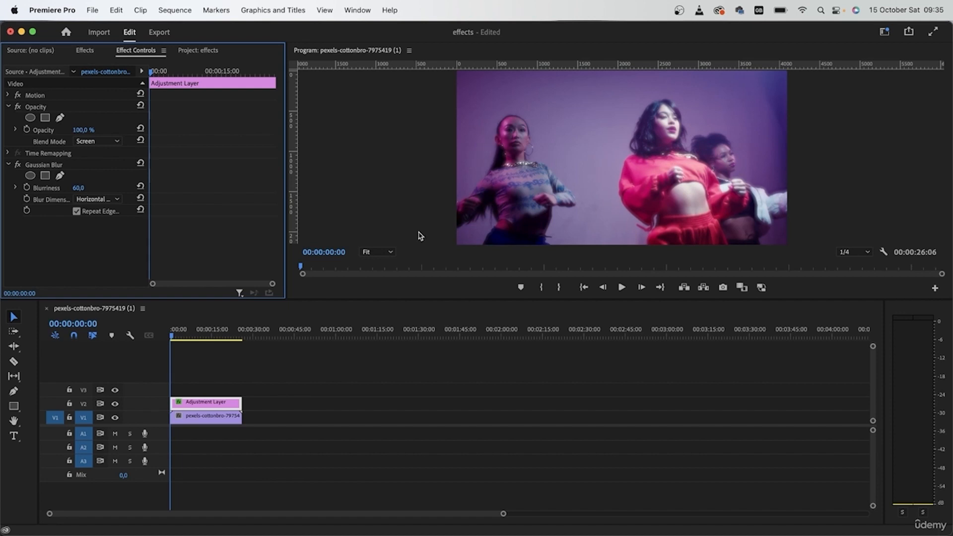
Step: Switch to the Lumetri full workspace and pull the highlights of the dancers clip's RGB curve slightly down
{"action": "left_click", "coordinate": [885, 31]}
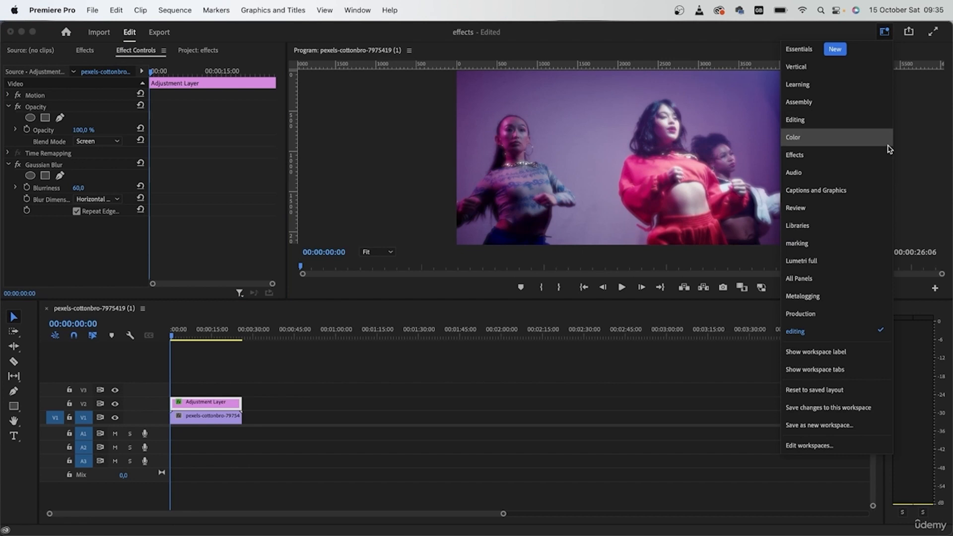
{"action": "left_click", "coordinate": [844, 262]}
{"action": "left_click", "coordinate": [229, 424]}
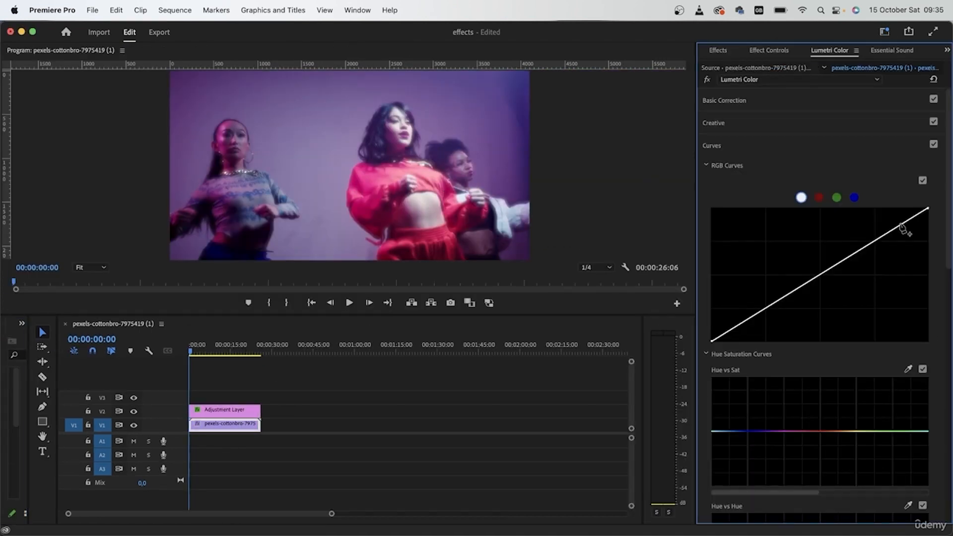
{"action": "left_click_drag", "start_coordinate": [902, 227], "coordinate": [904, 232]}
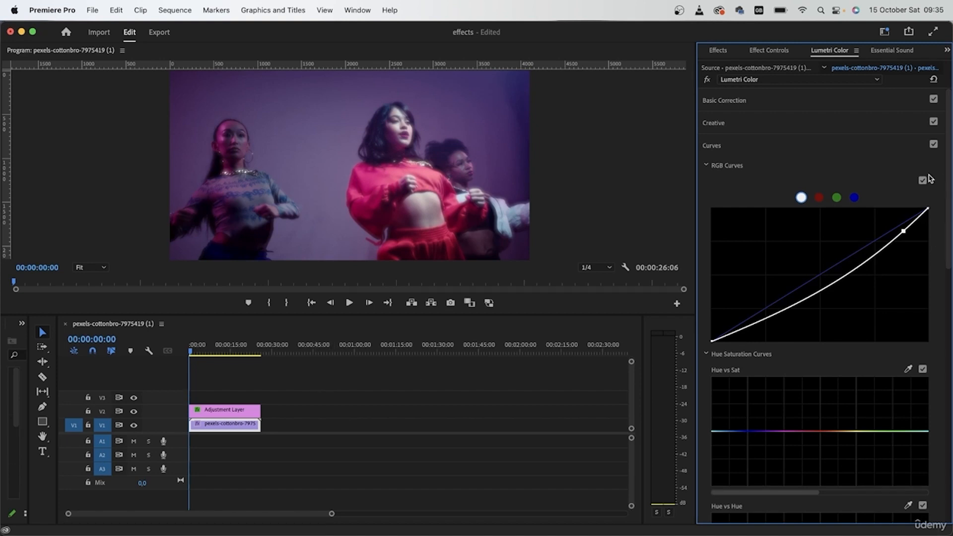
Step: Compare the dancers clip with and without its Curves correction
{"action": "left_click", "coordinate": [933, 144]}
{"action": "left_click", "coordinate": [933, 145]}
{"action": "left_click", "coordinate": [934, 144]}
{"action": "left_click", "coordinate": [934, 144]}
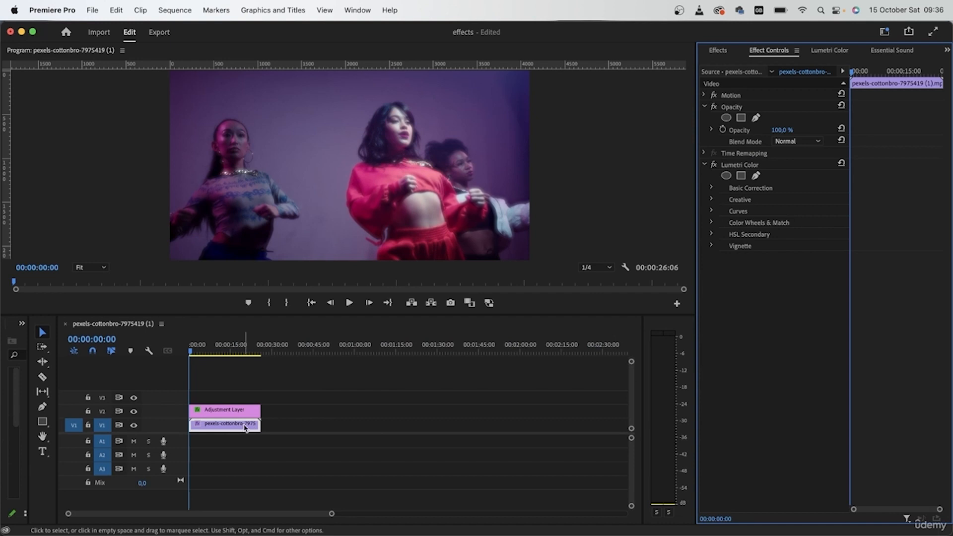
Step: Add a rectangular opacity mask to the adjustment layer and stretch its four corners to cover the whole frame
{"action": "left_click", "coordinate": [238, 411]}
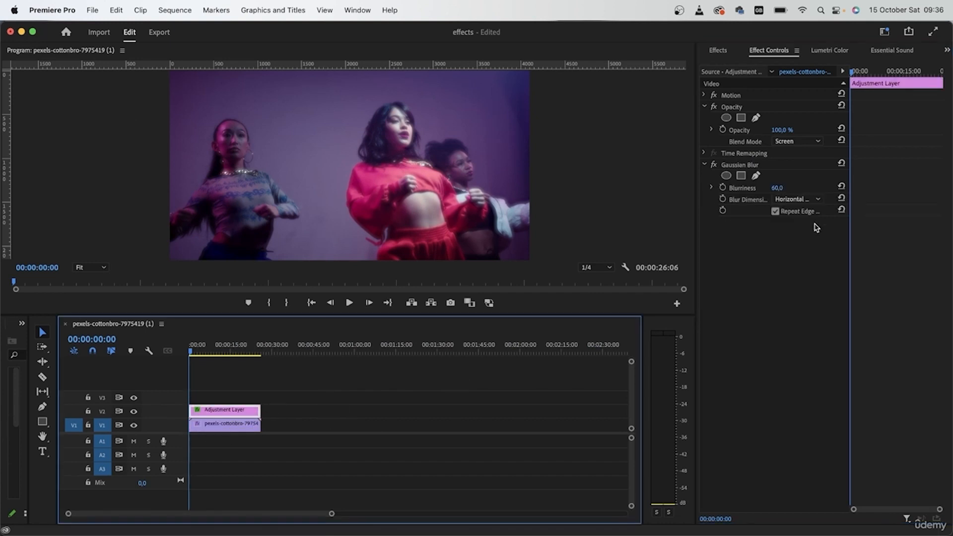
{"action": "left_click", "coordinate": [741, 118]}
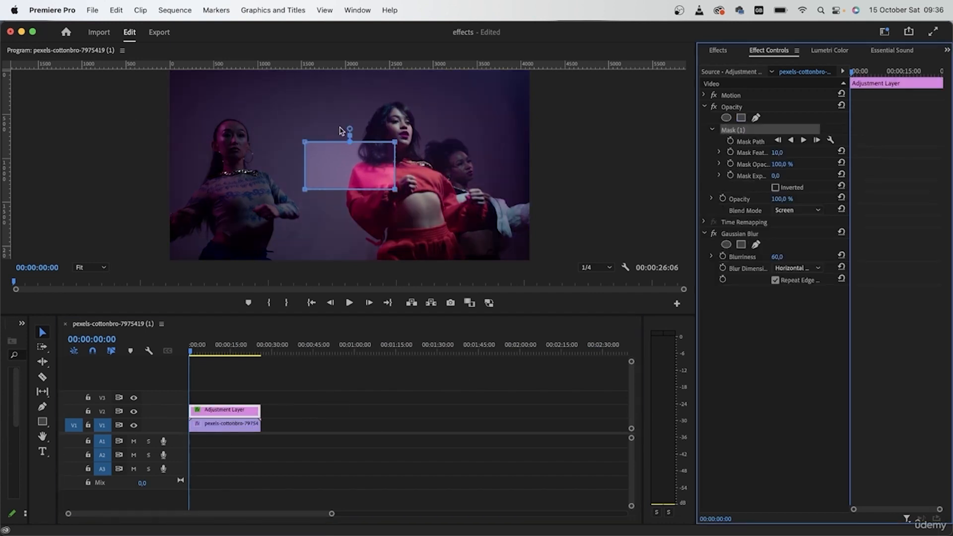
{"action": "left_click_drag", "start_coordinate": [395, 144], "coordinate": [530, 71]}
{"action": "left_click_drag", "start_coordinate": [394, 190], "coordinate": [534, 271]}
{"action": "left_click_drag", "start_coordinate": [305, 190], "coordinate": [169, 260]}
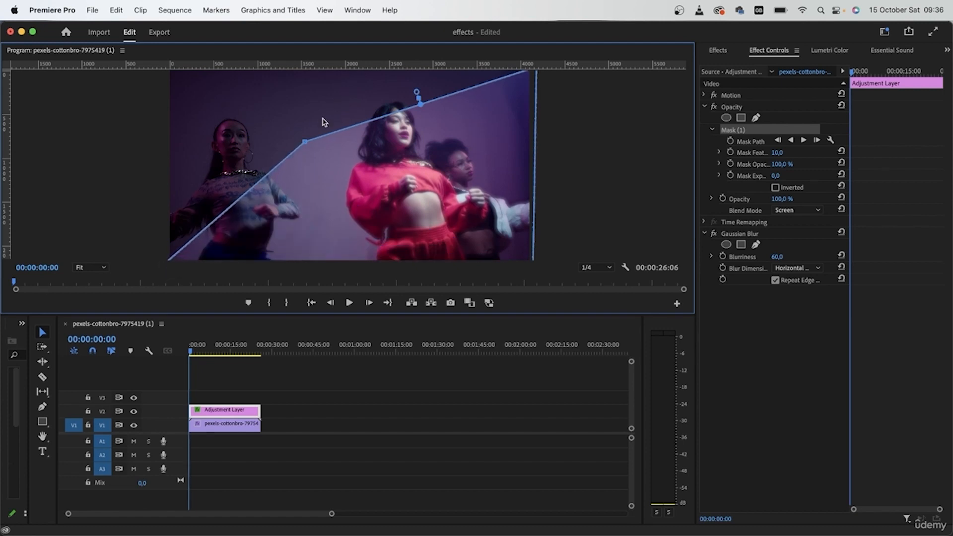
{"action": "left_click_drag", "start_coordinate": [305, 142], "coordinate": [162, 68]}
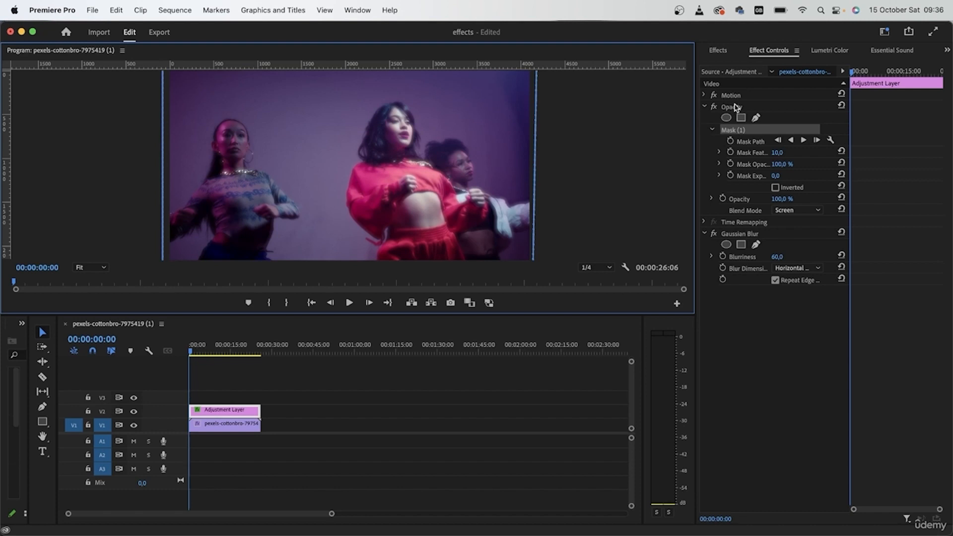
{"action": "left_click", "coordinate": [713, 130]}
{"action": "left_click", "coordinate": [704, 106]}
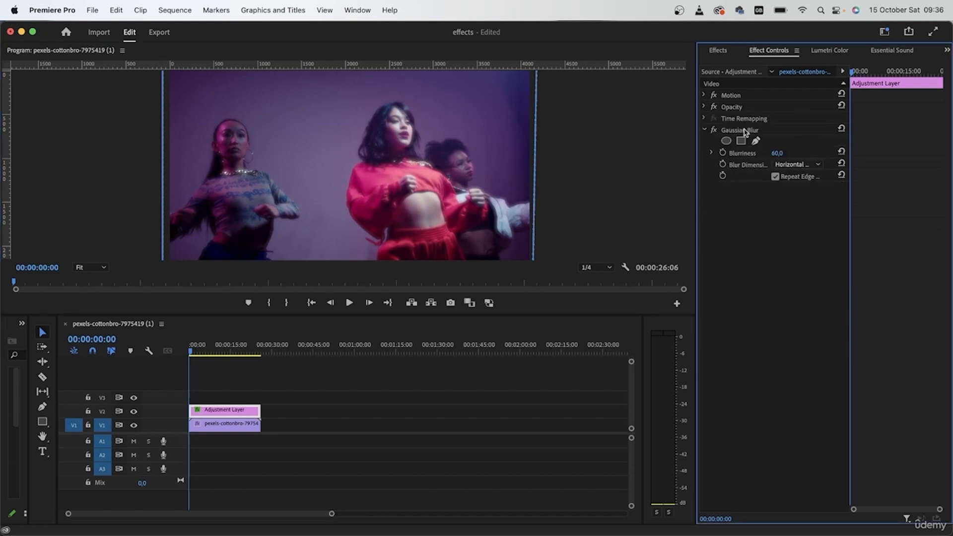
{"action": "left_click", "coordinate": [519, 434]}
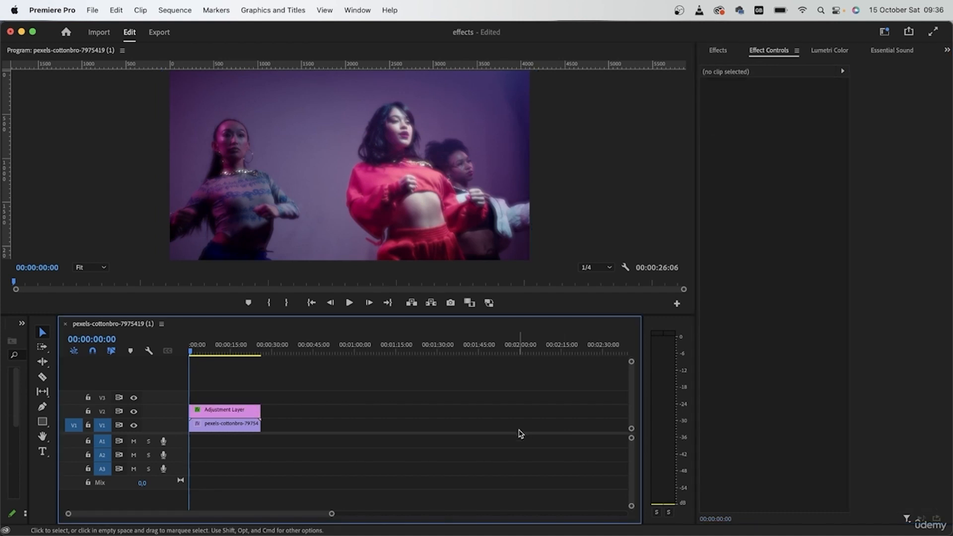
Step: Find the Find Edges video effect with the search "find", apply it to the adjustment layer and enable Invert
{"action": "left_click", "coordinate": [718, 50]}
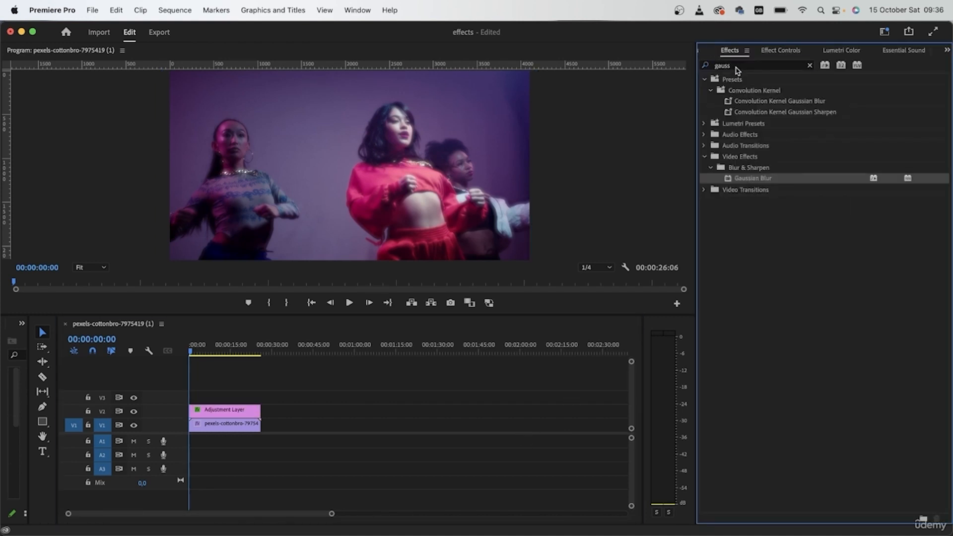
{"action": "left_click", "coordinate": [737, 67]}
{"action": "key", "text": "BackSpace"}
{"action": "key", "text": "BackSpace"}
{"action": "key", "text": "BackSpace"}
{"action": "key", "text": "BackSpace"}
{"action": "key", "text": "BackSpace"}
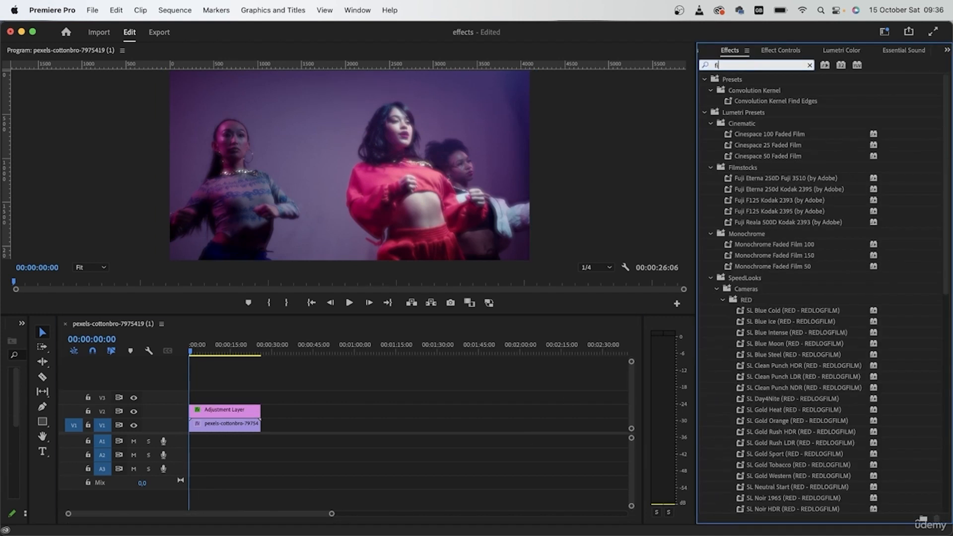
{"action": "type", "text": "find"}
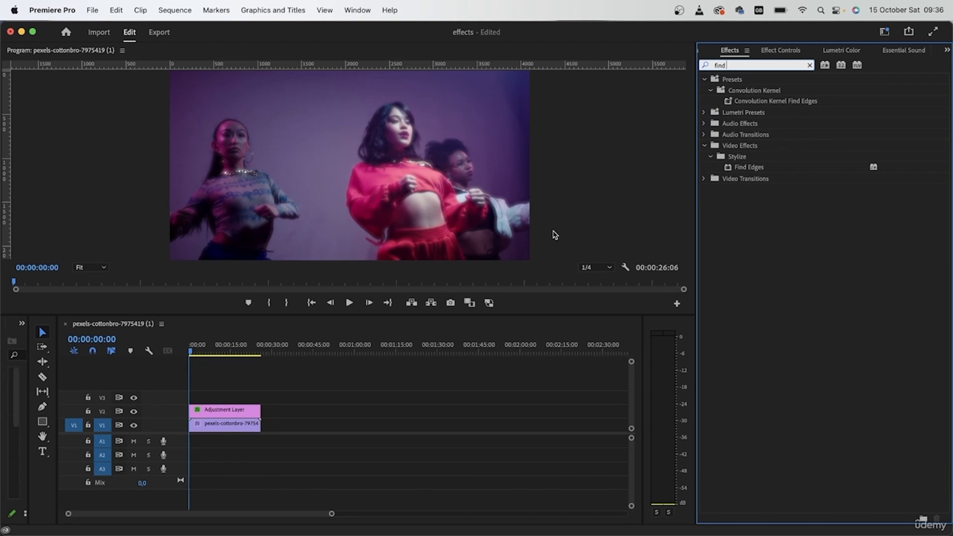
{"action": "left_click_drag", "start_coordinate": [762, 168], "coordinate": [223, 411]}
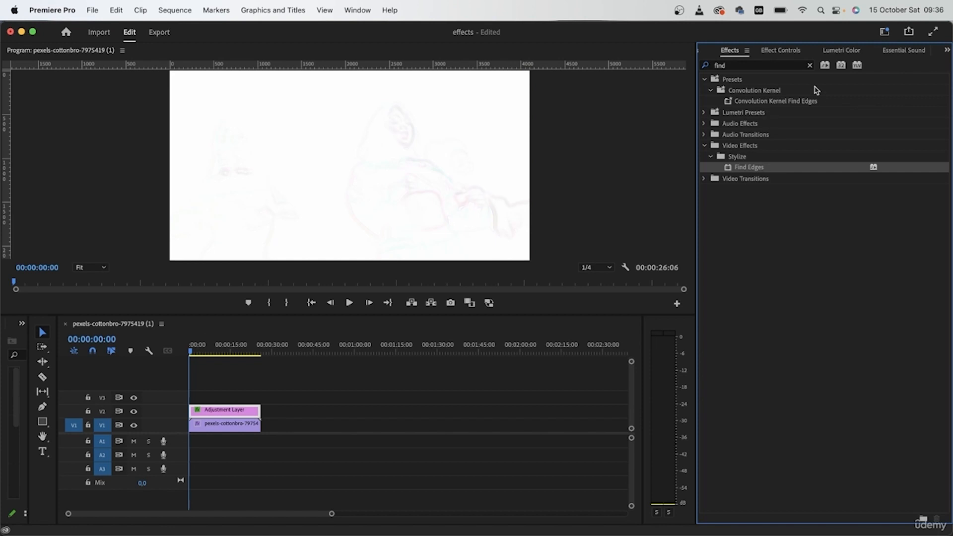
{"action": "left_click", "coordinate": [773, 51]}
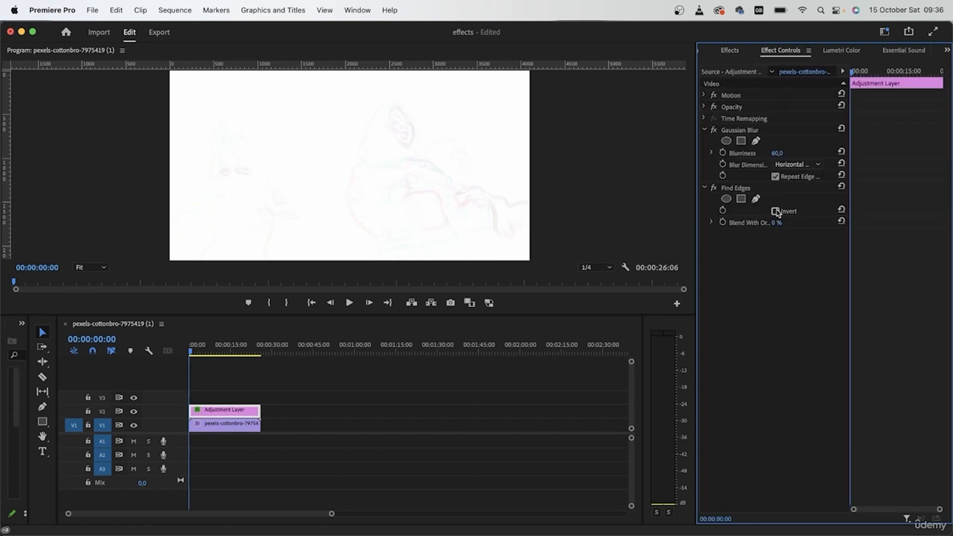
{"action": "left_click", "coordinate": [777, 212]}
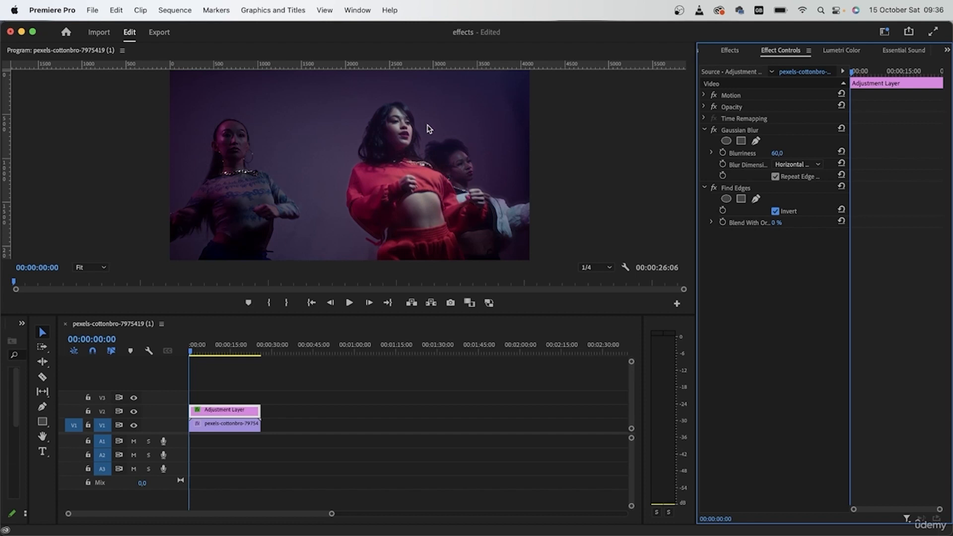
Step: Move the Find Edges effect above Gaussian Blur in the adjustment layer's effect order
{"action": "left_click", "coordinate": [703, 191]}
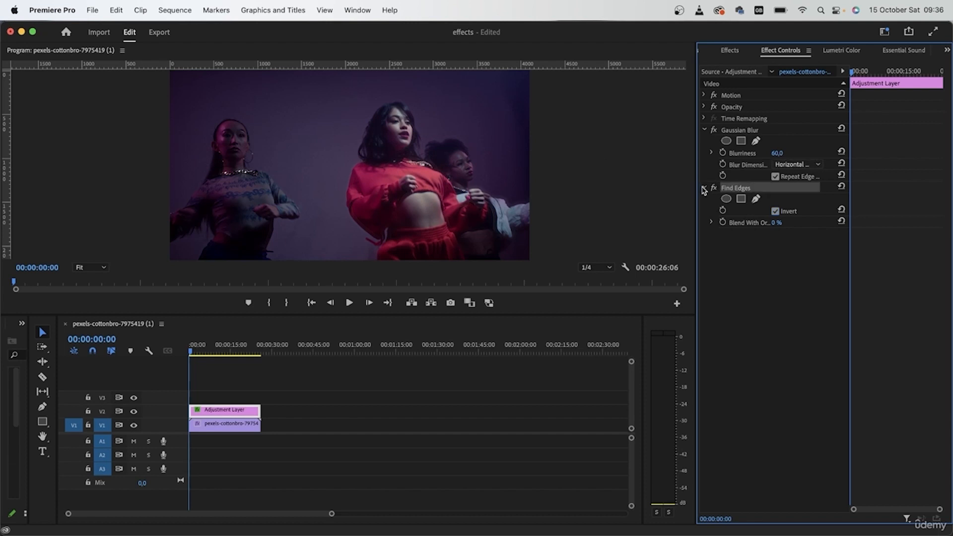
{"action": "left_click", "coordinate": [703, 131]}
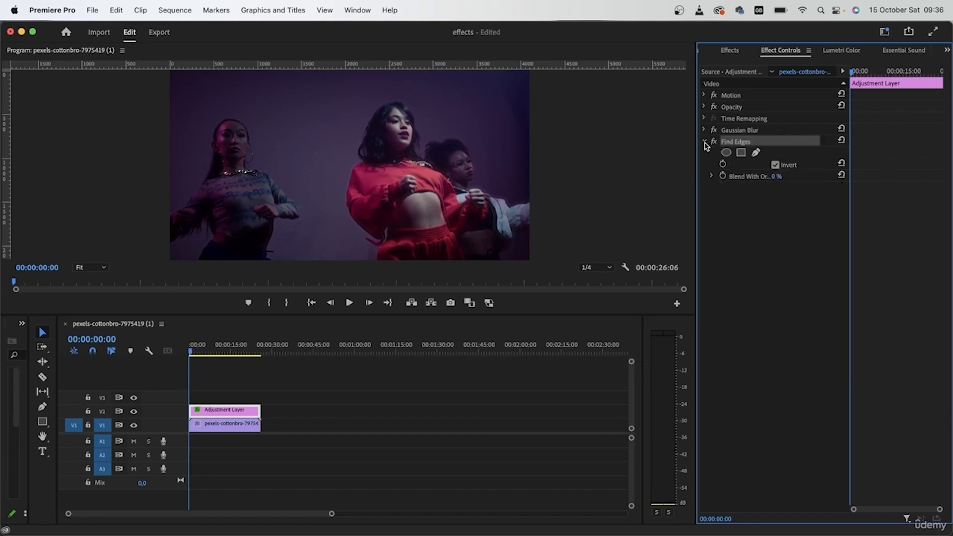
{"action": "left_click", "coordinate": [705, 142]}
{"action": "left_click_drag", "start_coordinate": [738, 145], "coordinate": [739, 126]}
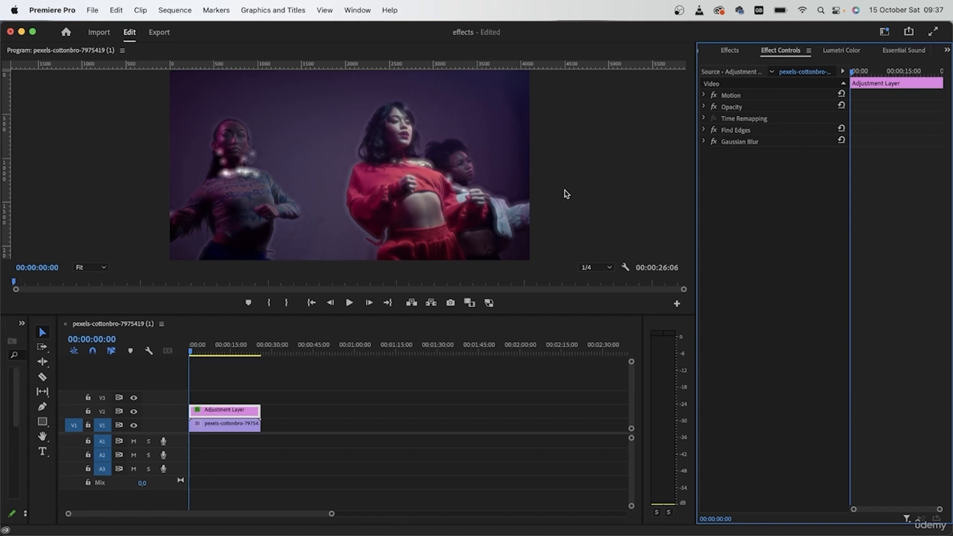
{"action": "left_click", "coordinate": [705, 130]}
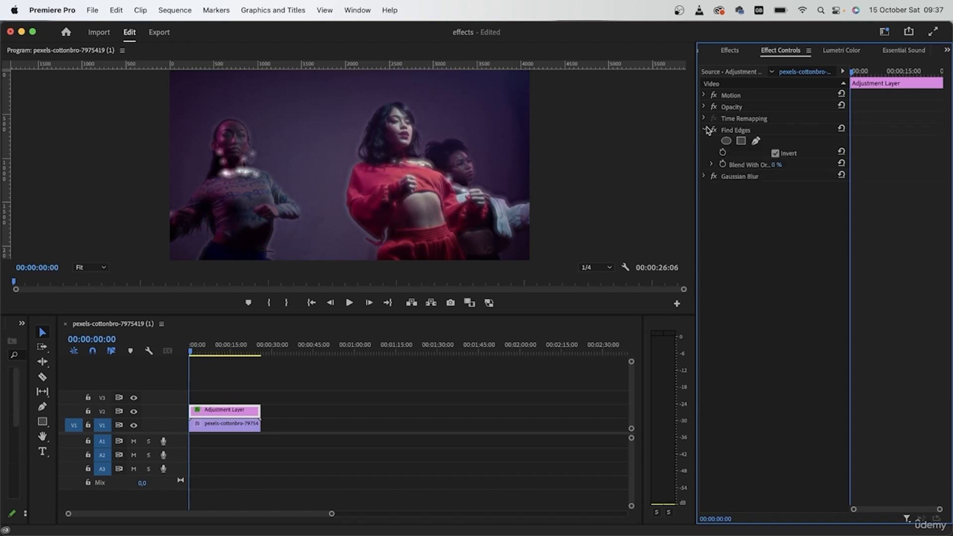
{"action": "left_click", "coordinate": [706, 129]}
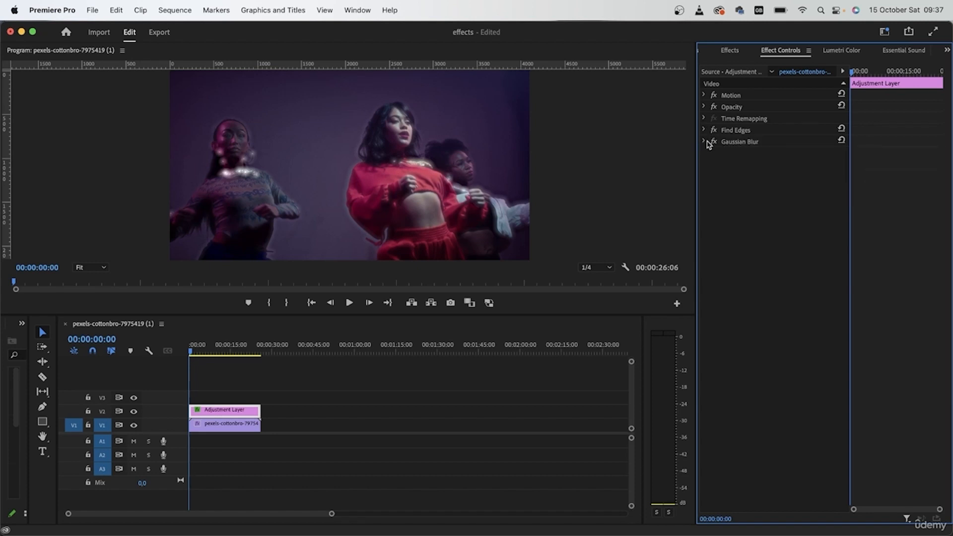
Step: Add Lumetri Color to the adjustment layer by raising its green RGB curve, and reset that curve
{"action": "left_click", "coordinate": [846, 51]}
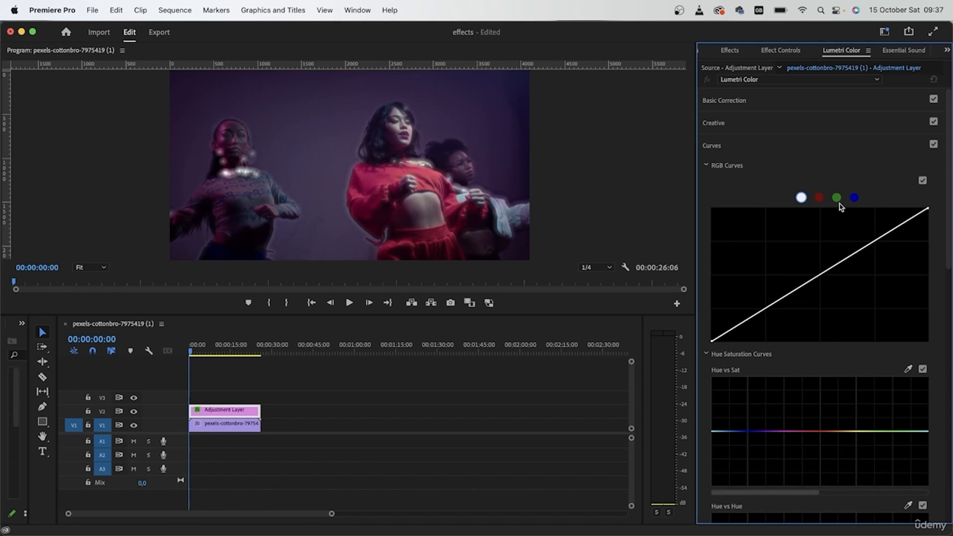
{"action": "left_click", "coordinate": [839, 198]}
{"action": "left_click_drag", "start_coordinate": [830, 268], "coordinate": [776, 286]}
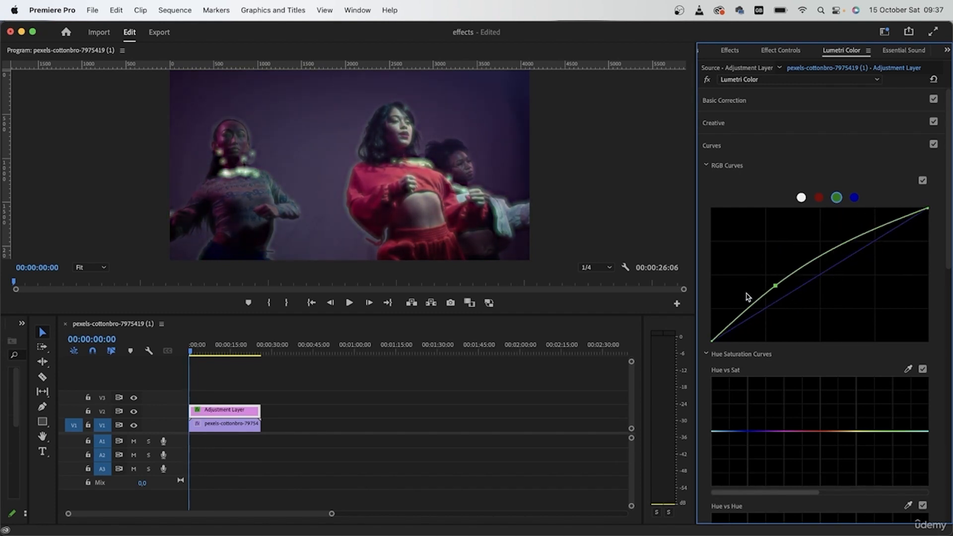
{"action": "double_click", "coordinate": [749, 297]}
Step: Duplicate the adjustment layer's Lumetri Color effect by copying and pasting it within the same layer
{"action": "left_click", "coordinate": [770, 101]}
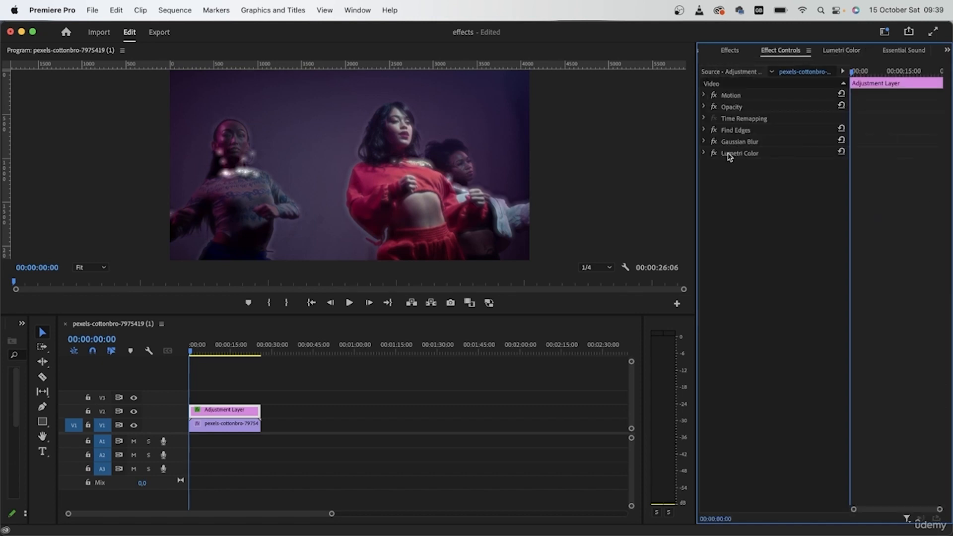
{"action": "left_click", "coordinate": [730, 155]}
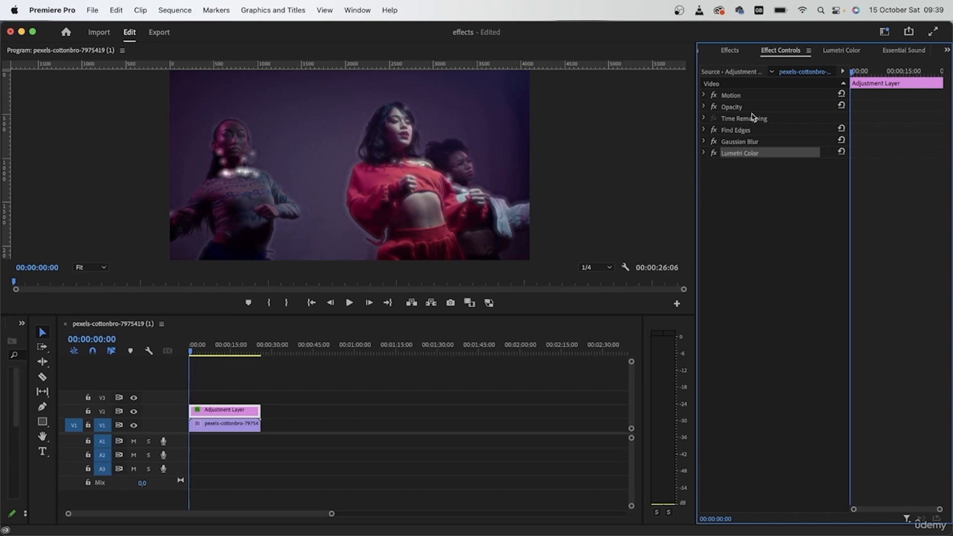
{"action": "left_click", "coordinate": [759, 227]}
{"action": "key", "text": "super+v"}
{"action": "left_click", "coordinate": [738, 167]}
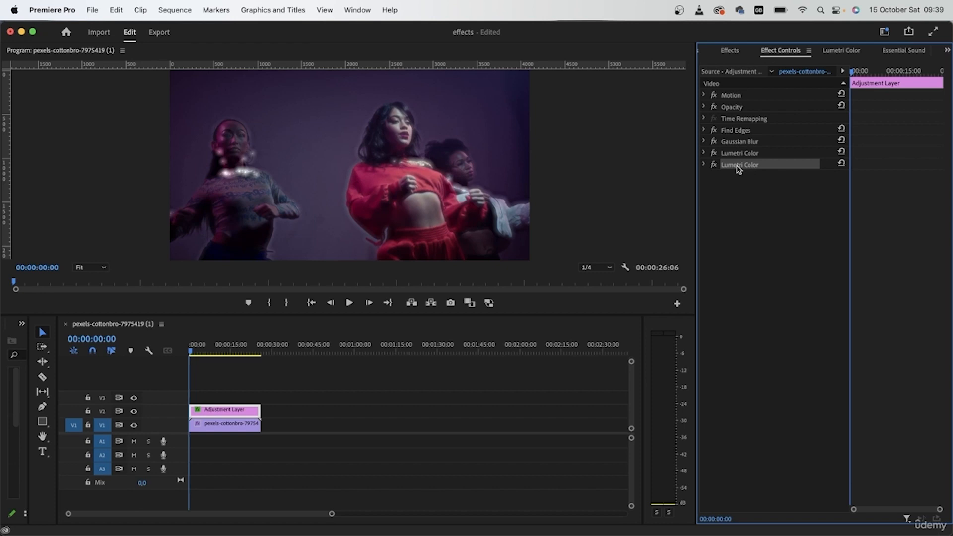
Step: Move the duplicated Lumetri Color effect above Find Edges in the adjustment layer's effect order
{"action": "left_click_drag", "start_coordinate": [739, 168], "coordinate": [740, 134]}
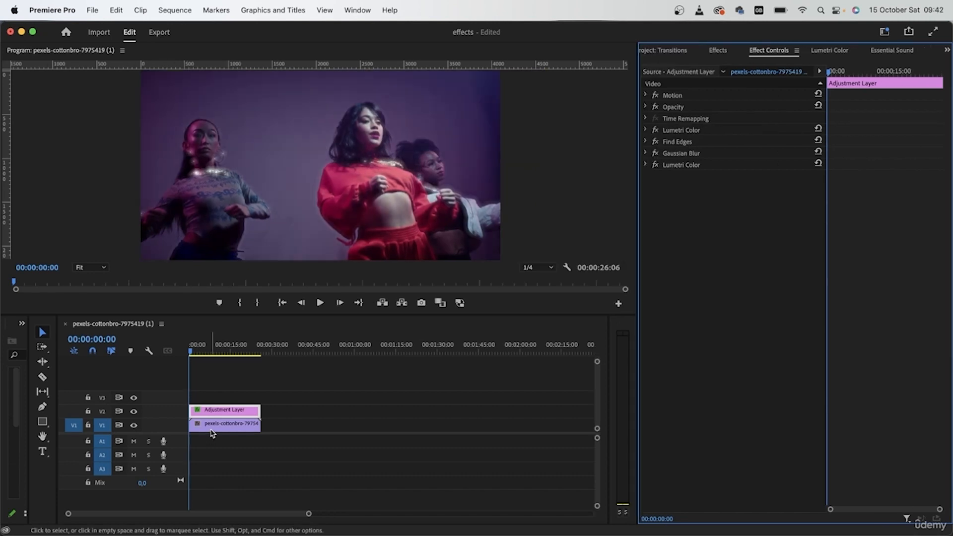
{"action": "left_click", "coordinate": [212, 434]}
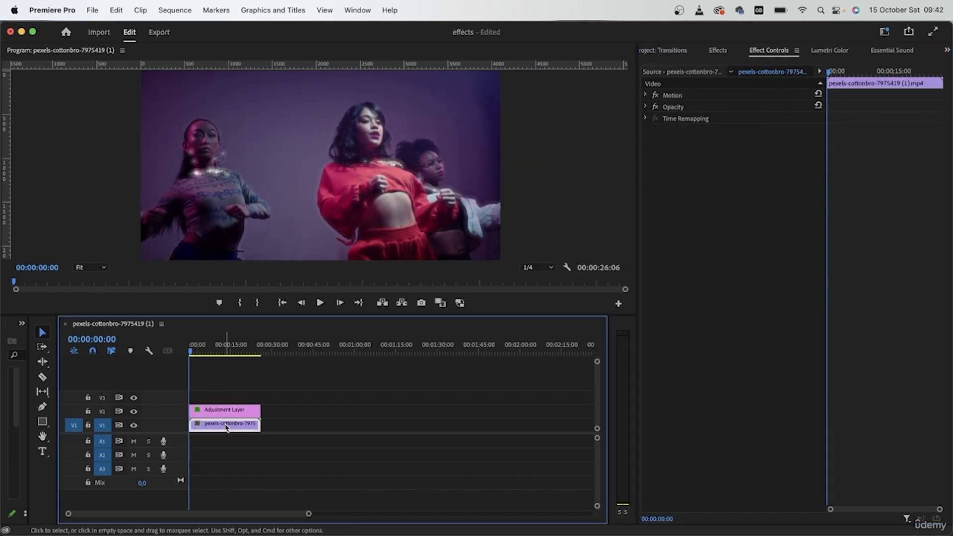
{"action": "left_click", "coordinate": [212, 408]}
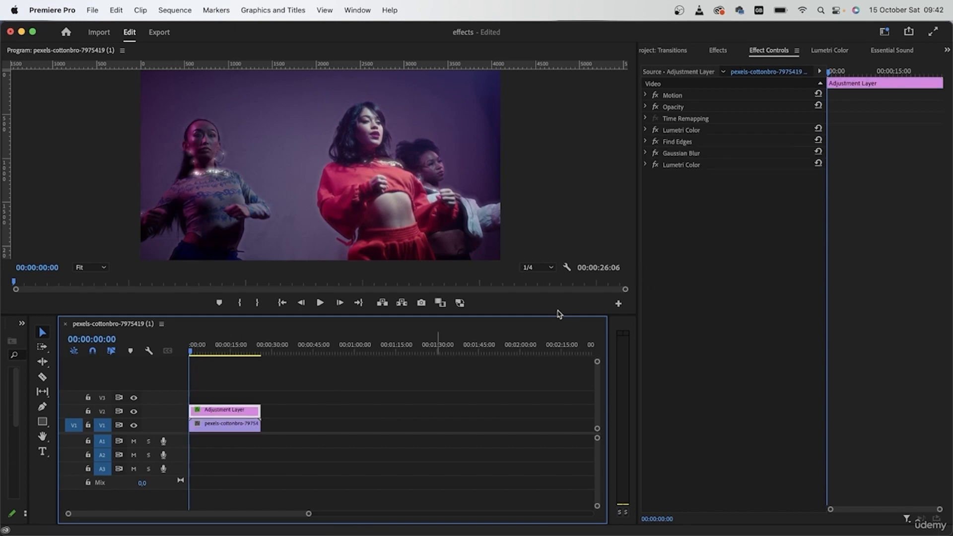
Step: Check the RGB curve of the Lumetri Color effect below Gaussian Blur on the adjustment layer
{"action": "left_click", "coordinate": [695, 166]}
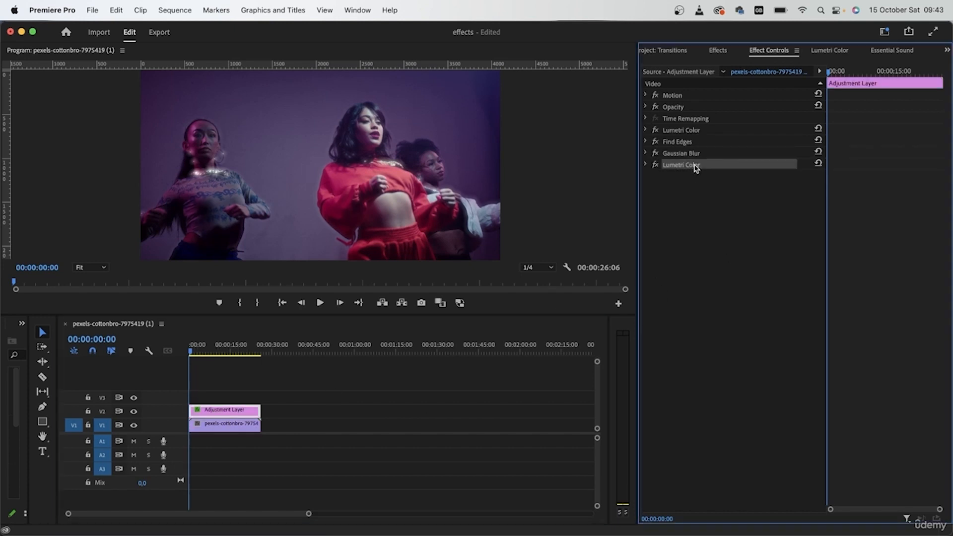
{"action": "left_click", "coordinate": [682, 131]}
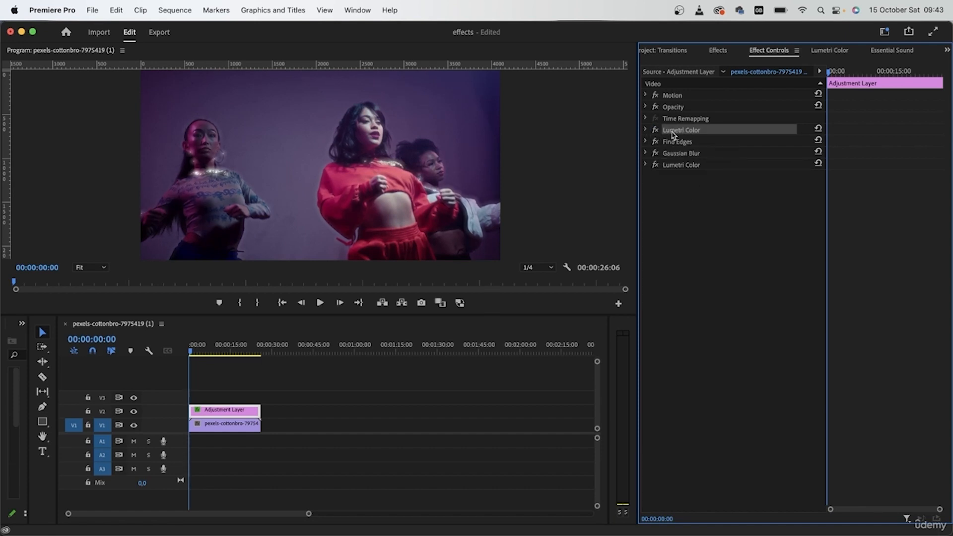
{"action": "left_click", "coordinate": [646, 166]}
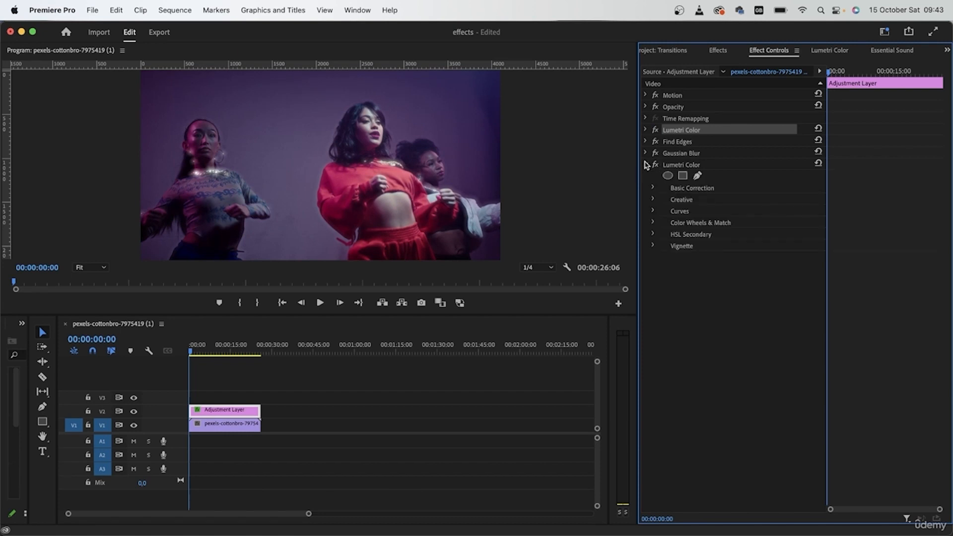
{"action": "left_click", "coordinate": [653, 211]}
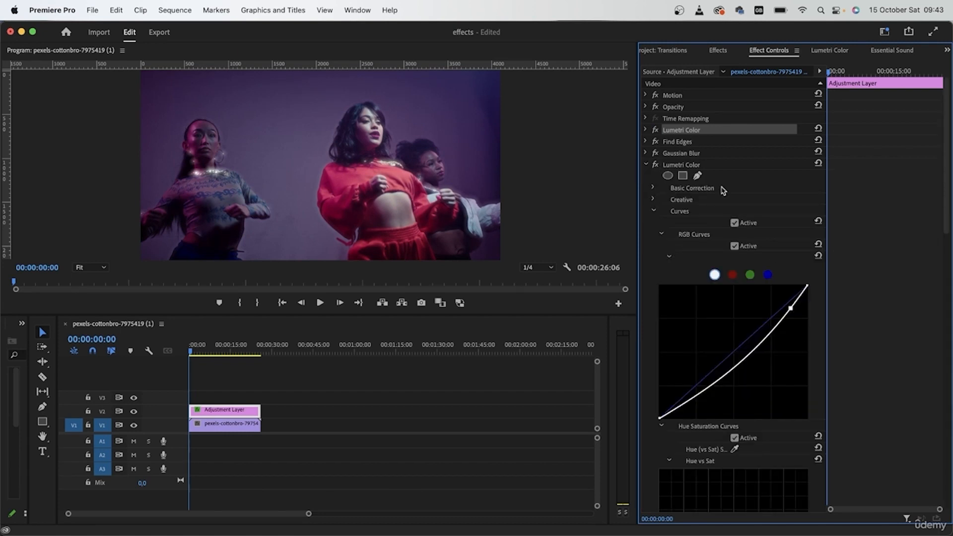
{"action": "left_click", "coordinate": [646, 165]}
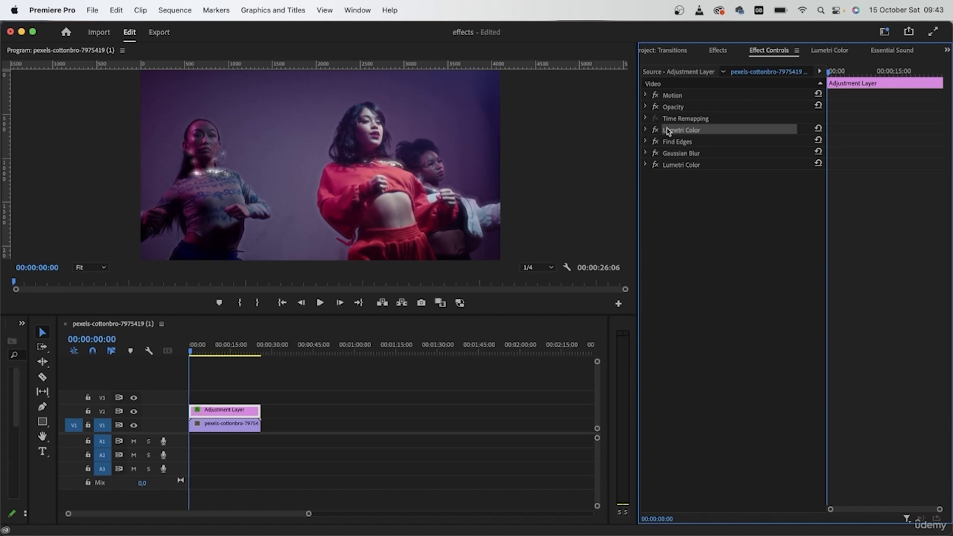
Step: Add six points along the Sat vs Sat curve of the Lumetri Color effect above Find Edges and raise the last one to the maximum
{"action": "left_click", "coordinate": [646, 130]}
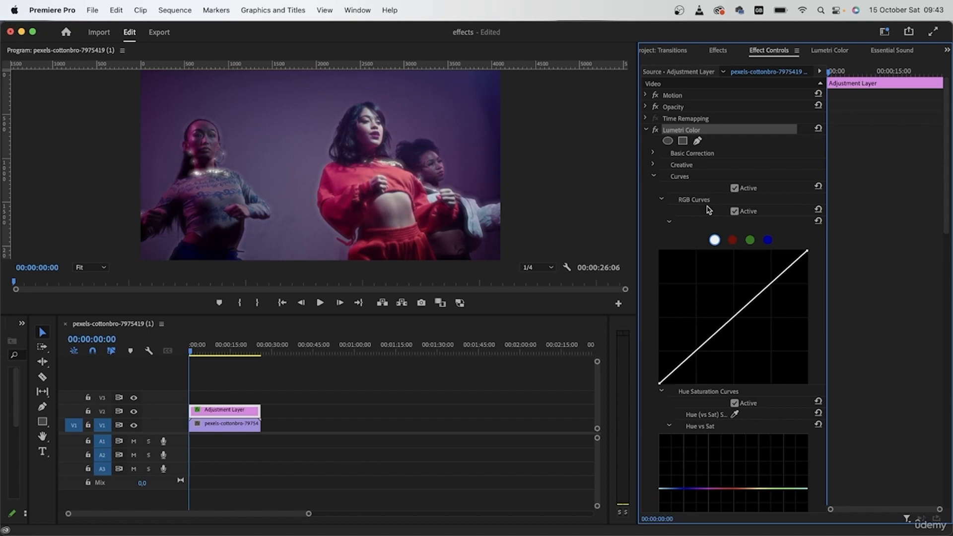
{"action": "scroll", "coordinate": [709, 210], "scroll_direction": "down", "scroll_amount": 15}
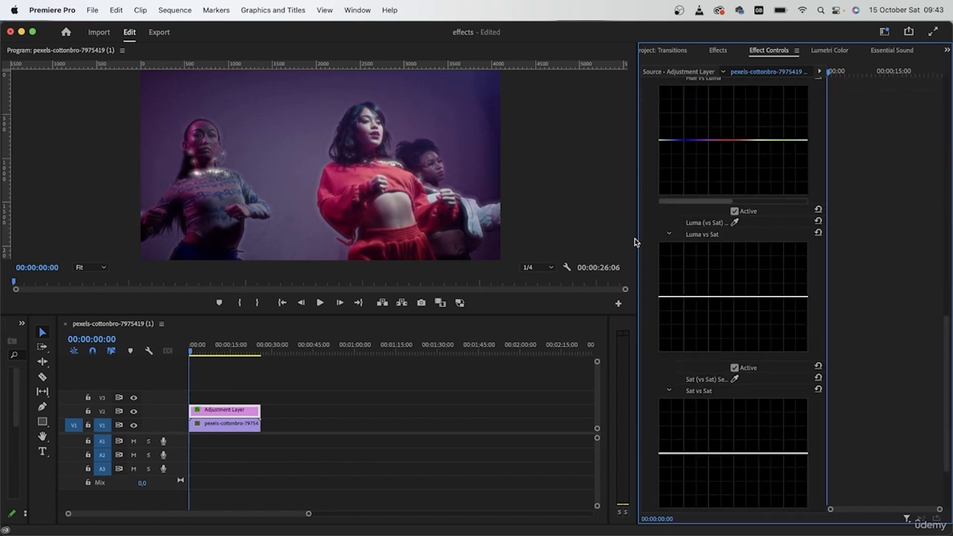
{"action": "scroll", "coordinate": [636, 239], "scroll_direction": "down", "scroll_amount": 6}
{"action": "scroll", "coordinate": [662, 222], "scroll_direction": "down", "scroll_amount": 2}
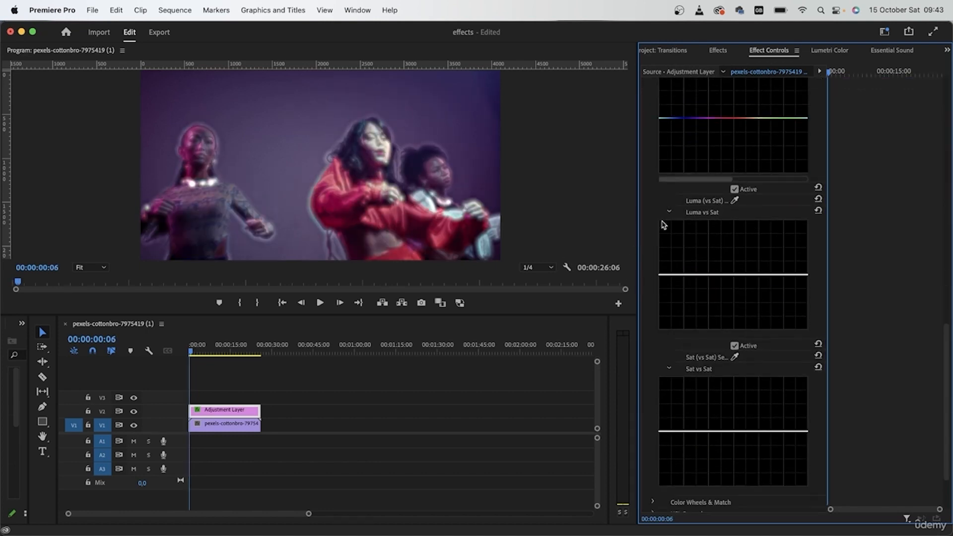
{"action": "scroll", "coordinate": [664, 225], "scroll_direction": "down", "scroll_amount": 3}
{"action": "scroll", "coordinate": [655, 188], "scroll_direction": "up", "scroll_amount": 10}
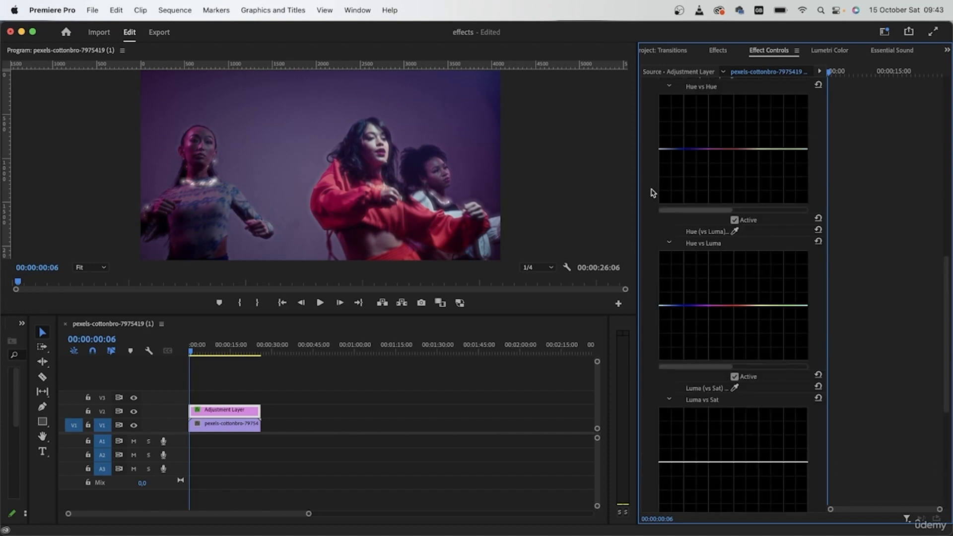
{"action": "scroll", "coordinate": [653, 348], "scroll_direction": "down", "scroll_amount": 9}
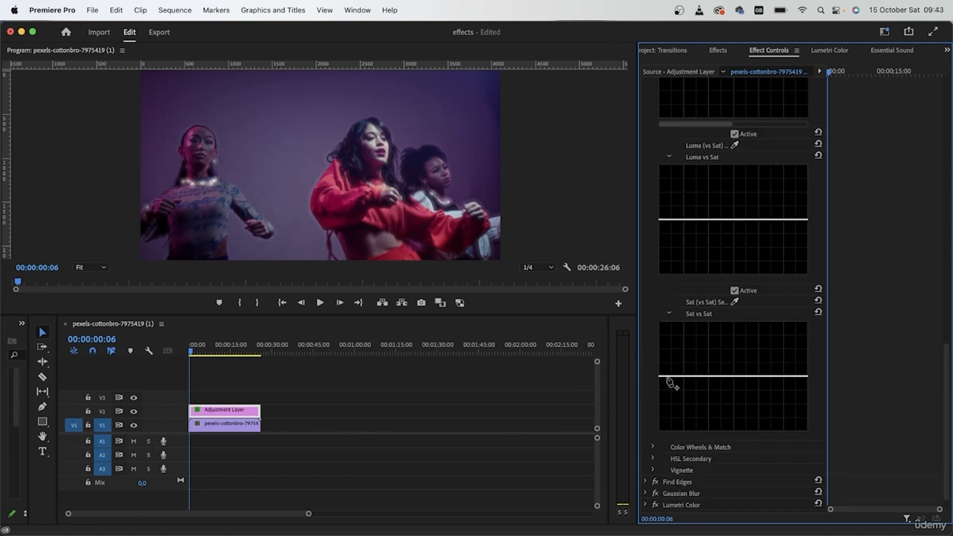
{"action": "left_click", "coordinate": [674, 376]}
{"action": "left_click", "coordinate": [694, 376]}
{"action": "left_click", "coordinate": [720, 375]}
{"action": "left_click", "coordinate": [750, 376]}
{"action": "left_click", "coordinate": [776, 375]}
{"action": "left_click_drag", "start_coordinate": [801, 375], "coordinate": [807, 324]}
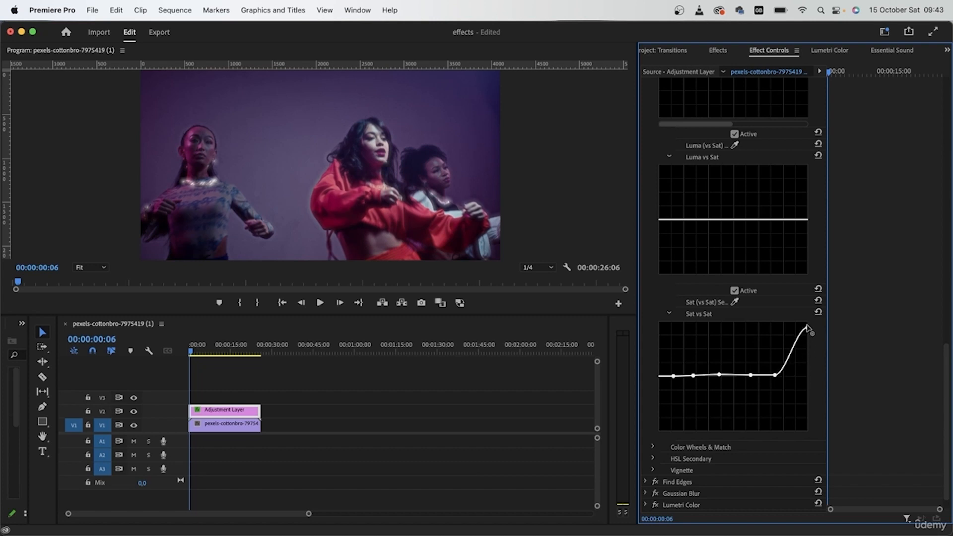
Step: Shape the rest of the Sat vs Sat curve into a wave of alternating deep valleys and high peaks
{"action": "left_click_drag", "start_coordinate": [776, 376], "coordinate": [775, 442]}
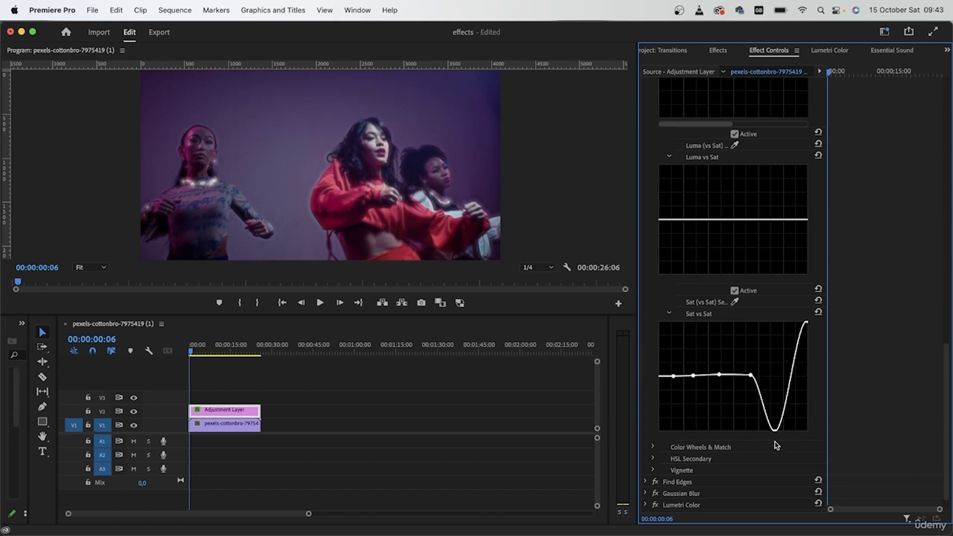
{"action": "left_click_drag", "start_coordinate": [751, 376], "coordinate": [754, 297]}
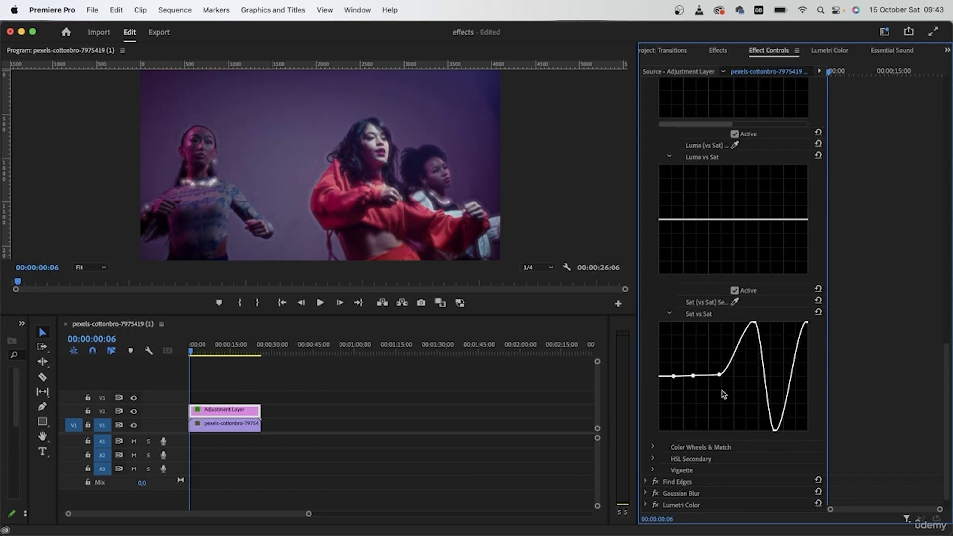
{"action": "left_click_drag", "start_coordinate": [719, 375], "coordinate": [727, 418]}
{"action": "left_click_drag", "start_coordinate": [695, 376], "coordinate": [716, 335]}
{"action": "left_click_drag", "start_coordinate": [674, 377], "coordinate": [694, 405]}
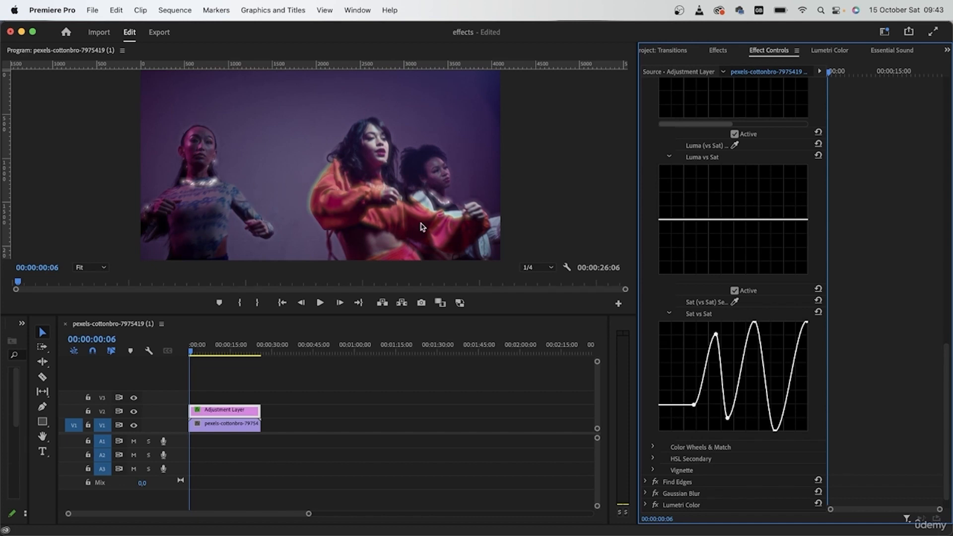
{"action": "left_click_drag", "start_coordinate": [675, 405], "coordinate": [674, 426]}
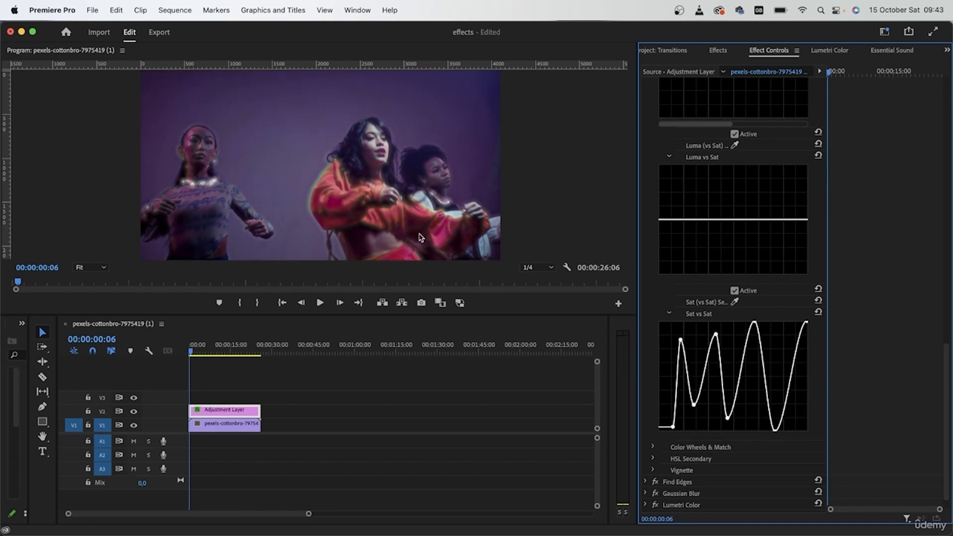
Step: Compare the picture with and without the Sat vs Sat curve by toggling its Active option, leaving it enabled
{"action": "left_click", "coordinate": [735, 291]}
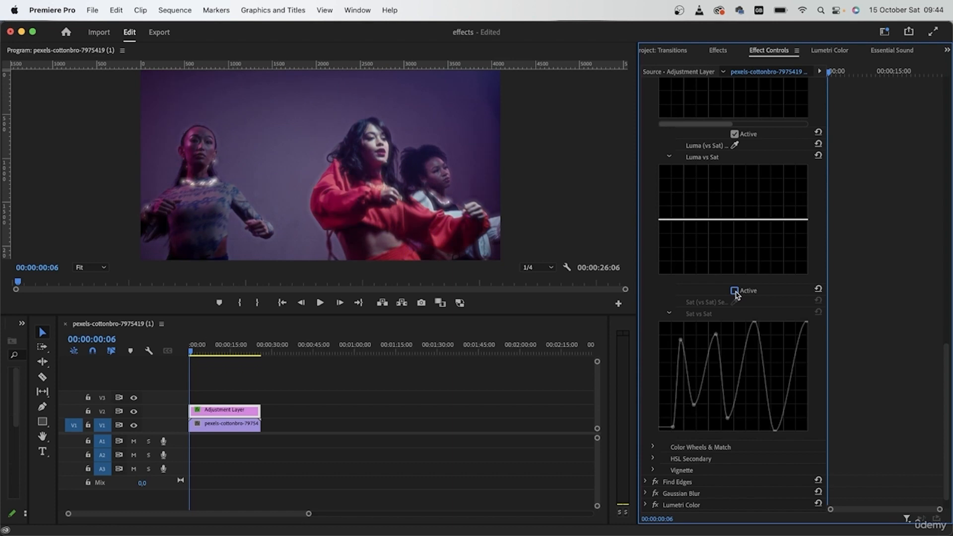
{"action": "left_click", "coordinate": [735, 291]}
{"action": "left_click", "coordinate": [735, 291]}
{"action": "left_click", "coordinate": [735, 291]}
{"action": "left_click", "coordinate": [735, 291]}
{"action": "left_click", "coordinate": [735, 291]}
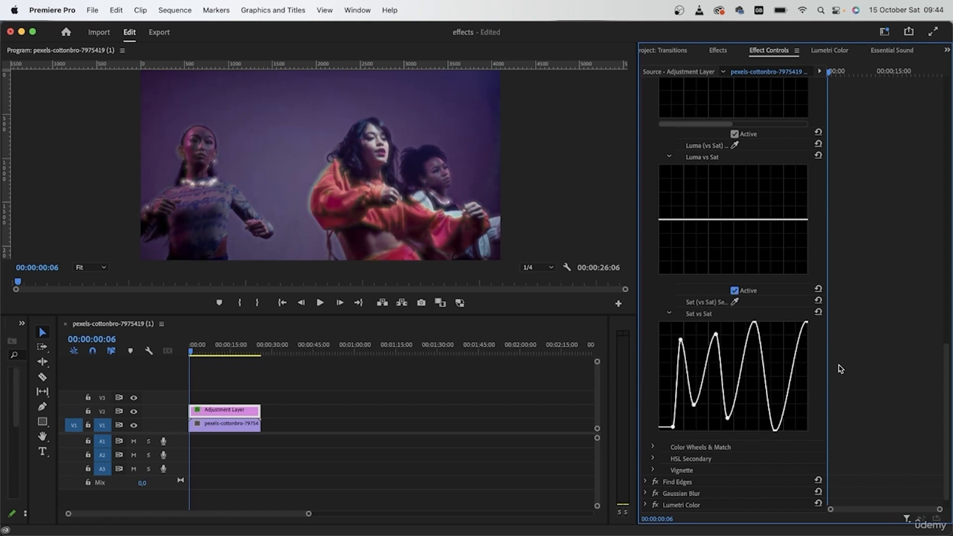
Step: Add points along the Hue vs Hue curve of the same Lumetri Color effect and shape them into alternating peaks and valleys
{"action": "scroll", "coordinate": [807, 366], "scroll_direction": "up", "scroll_amount": 5}
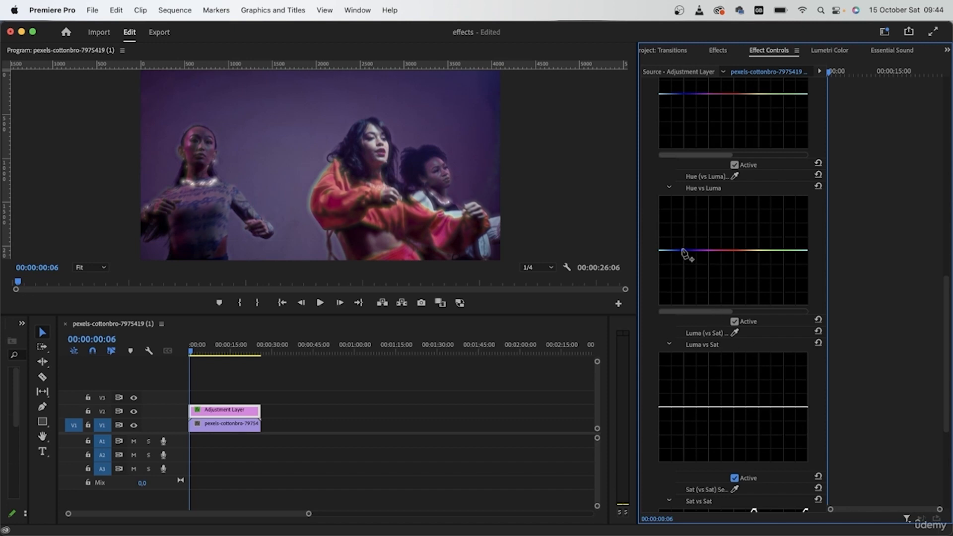
{"action": "scroll", "coordinate": [676, 255], "scroll_direction": "up", "scroll_amount": 3}
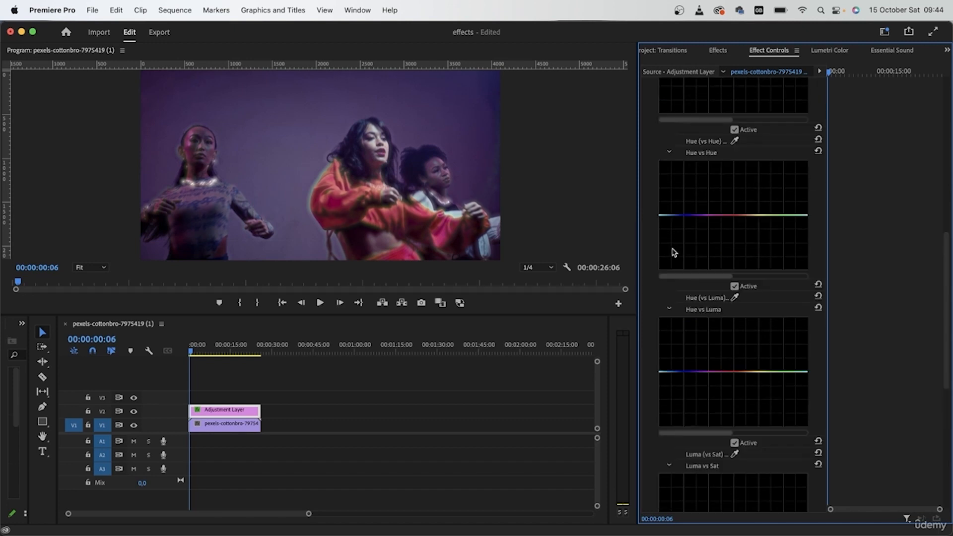
{"action": "left_click", "coordinate": [670, 216]}
{"action": "left_click", "coordinate": [697, 217]}
{"action": "left_click", "coordinate": [723, 217]}
{"action": "left_click", "coordinate": [746, 216]}
{"action": "left_click", "coordinate": [769, 216]}
{"action": "double_click", "coordinate": [801, 217]}
{"action": "left_click_drag", "start_coordinate": [801, 216], "coordinate": [796, 245]}
{"action": "left_click_drag", "start_coordinate": [775, 232], "coordinate": [702, 269]}
{"action": "left_click_drag", "start_coordinate": [675, 221], "coordinate": [690, 238]}
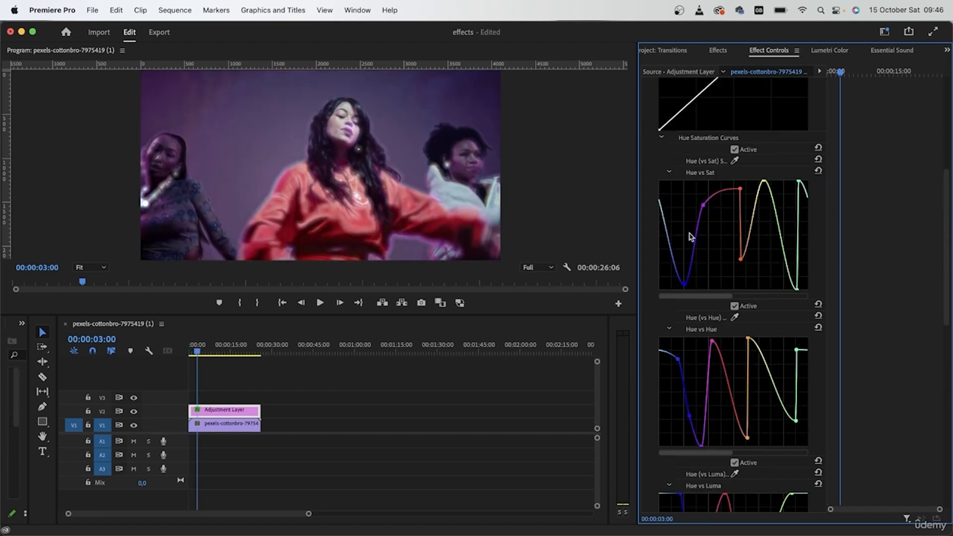
Step: Review the reshaped hue curves and compare the frame with the upper Lumetri Color effect off and on
{"action": "scroll", "coordinate": [725, 313], "scroll_direction": "down", "scroll_amount": 4}
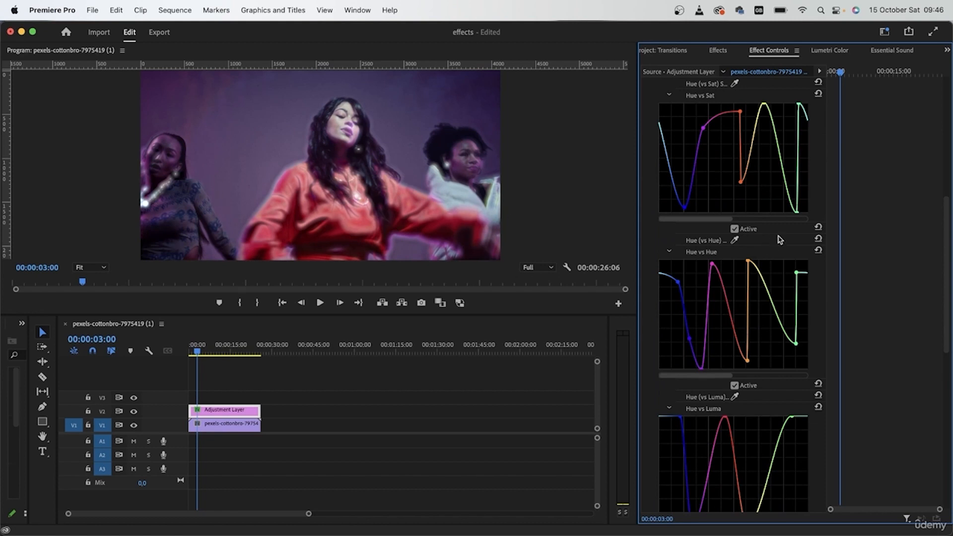
{"action": "scroll", "coordinate": [780, 240], "scroll_direction": "up", "scroll_amount": 15}
{"action": "left_click", "coordinate": [656, 129]}
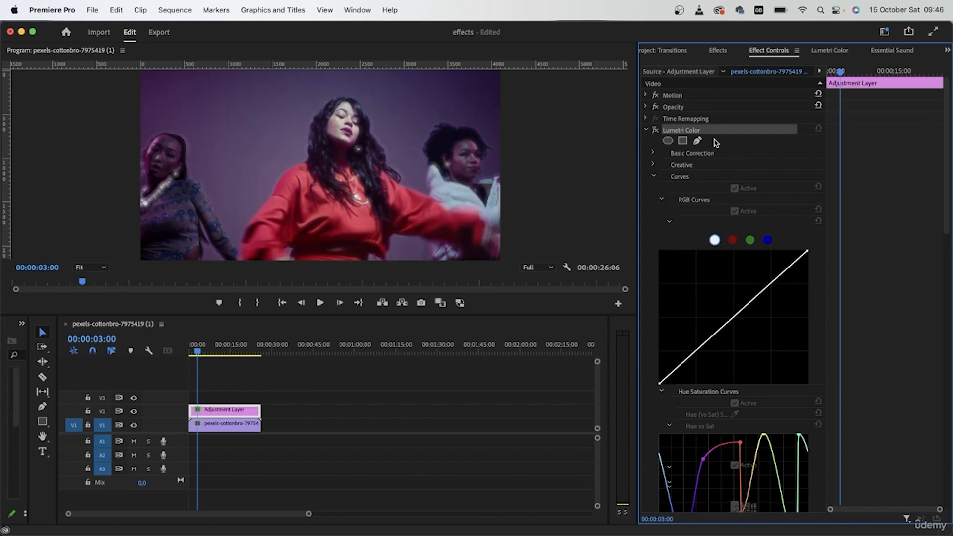
{"action": "left_click", "coordinate": [655, 130]}
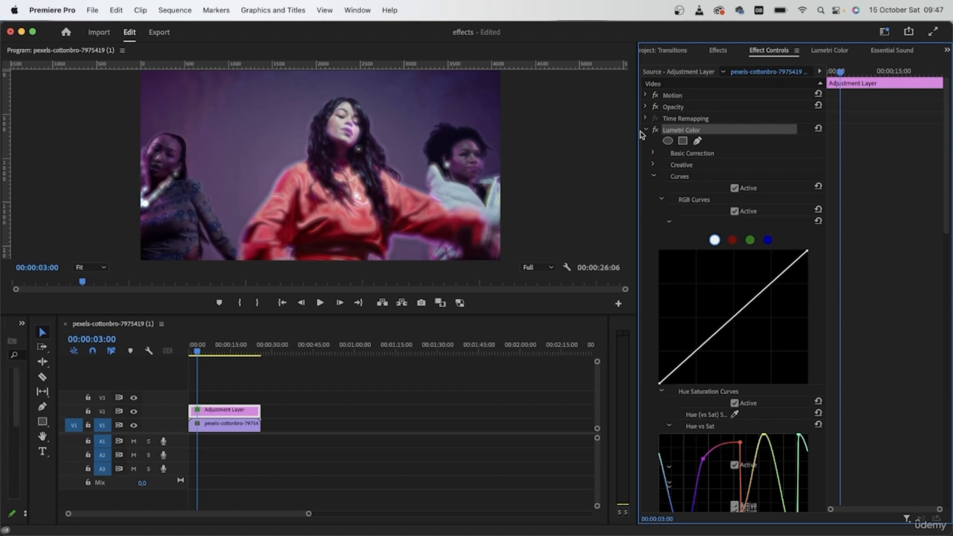
{"action": "left_click", "coordinate": [647, 130]}
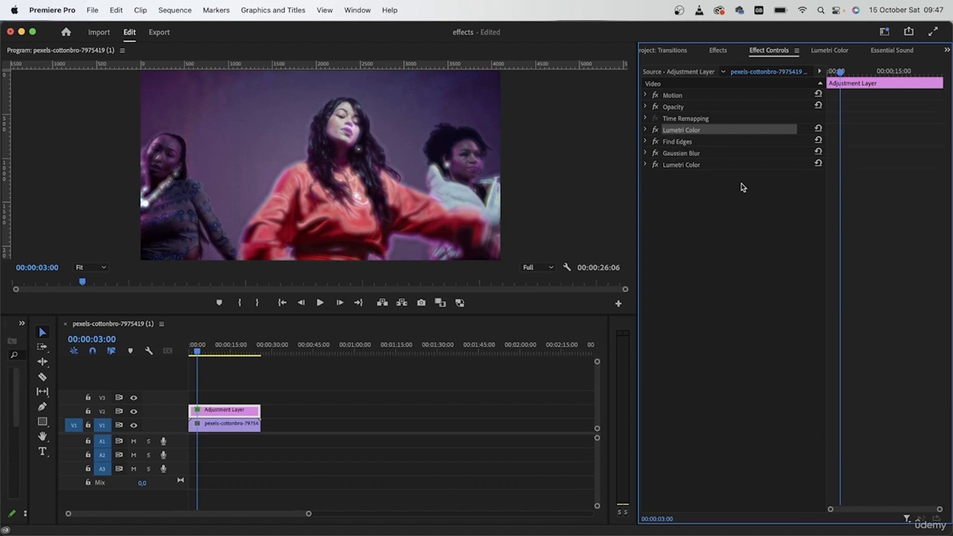
Step: Set the adjustment layer's Gaussian Blur Blurriness to 9
{"action": "left_click", "coordinate": [705, 154]}
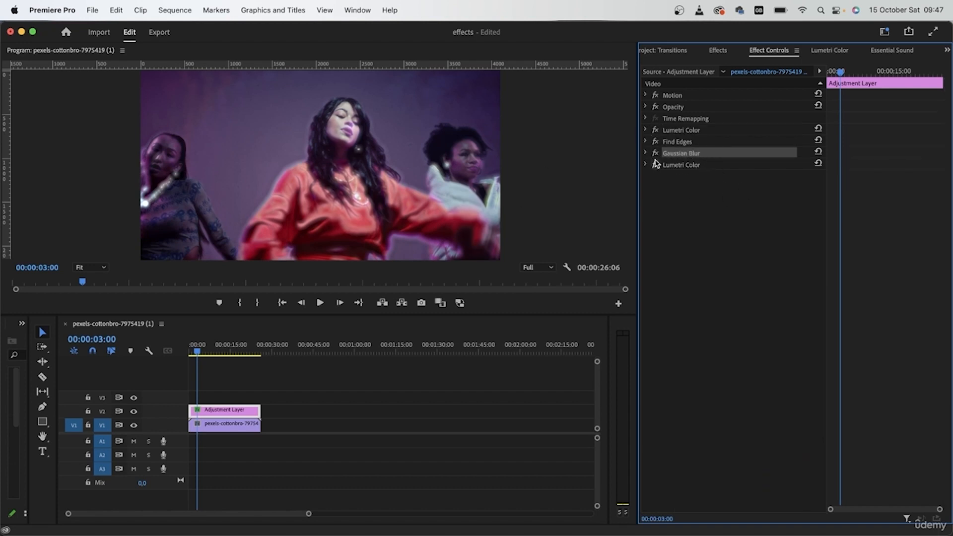
{"action": "left_click", "coordinate": [646, 152]}
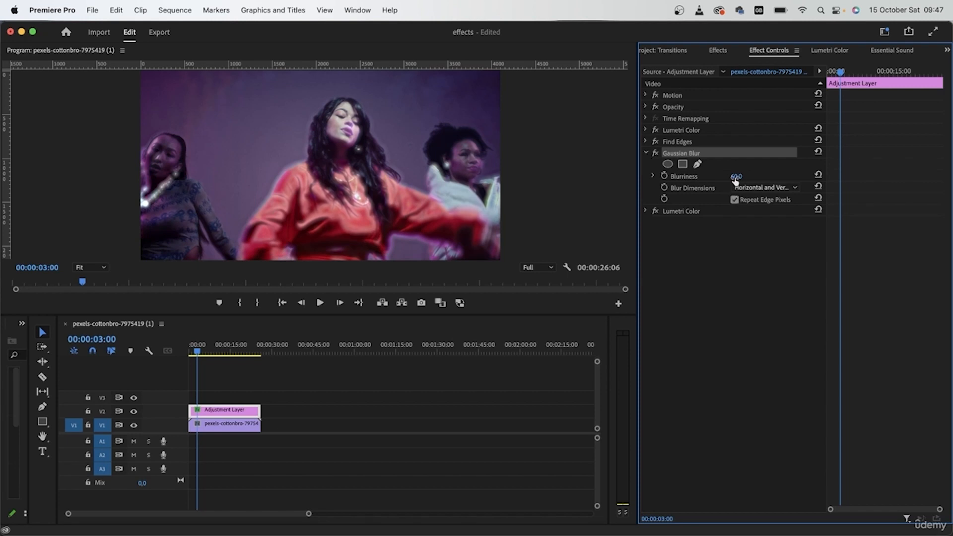
{"action": "left_click_drag", "start_coordinate": [737, 176], "coordinate": [719, 176]}
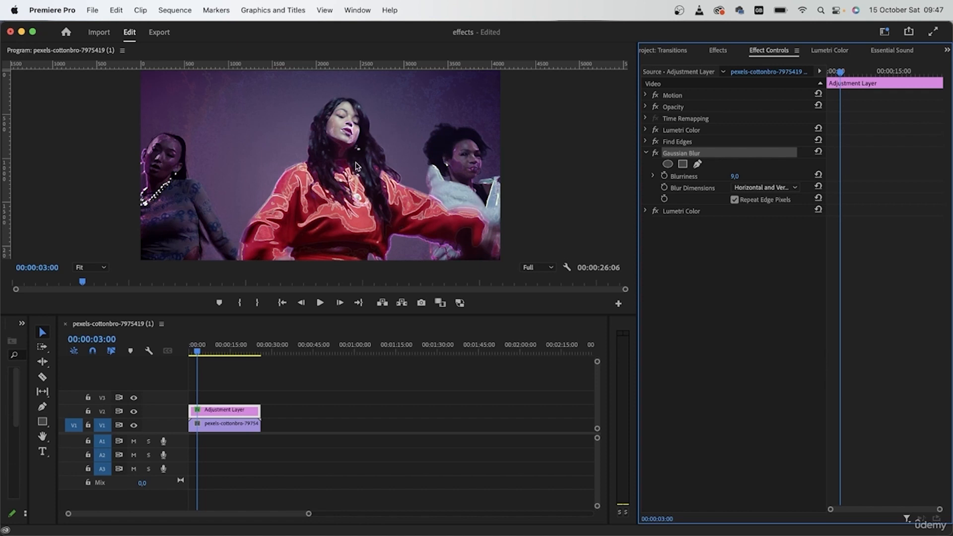
Step: Inspect the glowing edges on the dancers at 75% zoom, in the current frame and at 00:00:09:20
{"action": "scroll", "coordinate": [355, 158], "scroll_direction": "up", "scroll_amount": 2}
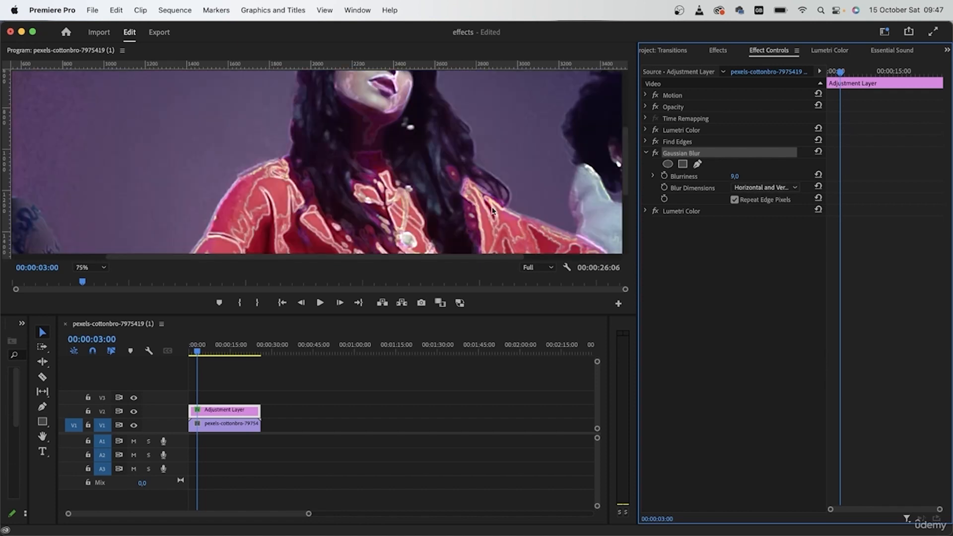
{"action": "left_click_drag", "start_coordinate": [620, 173], "coordinate": [624, 145]}
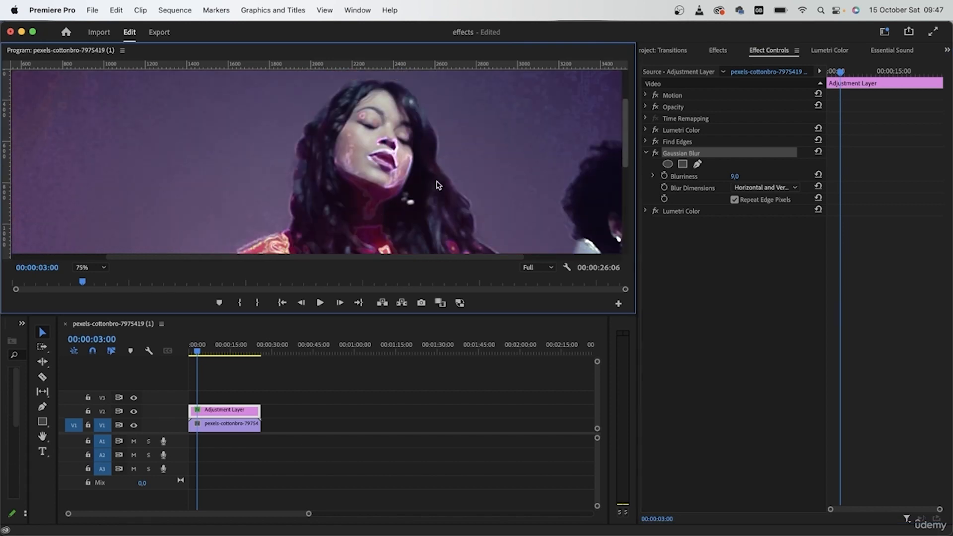
{"action": "left_click_drag", "start_coordinate": [199, 353], "coordinate": [218, 357]}
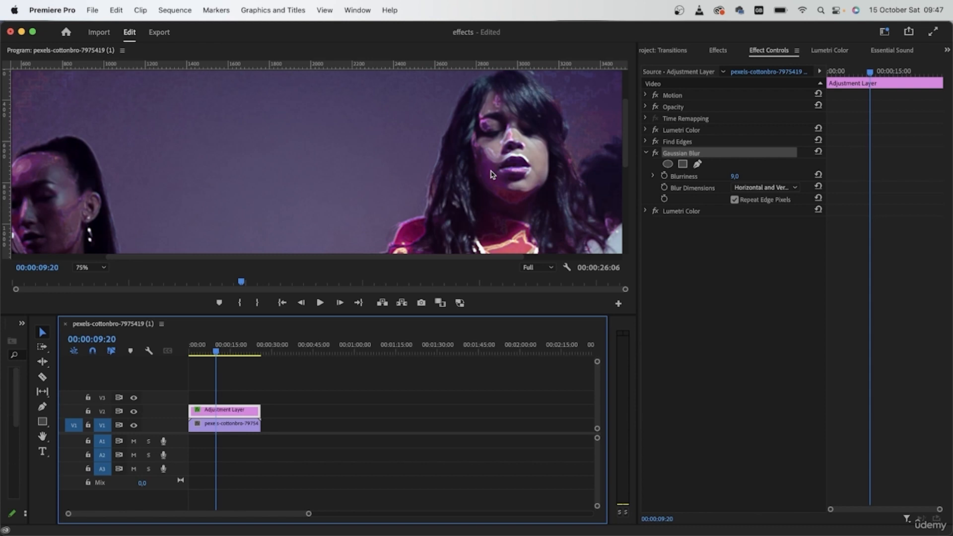
{"action": "left_click_drag", "start_coordinate": [251, 256], "coordinate": [342, 258]}
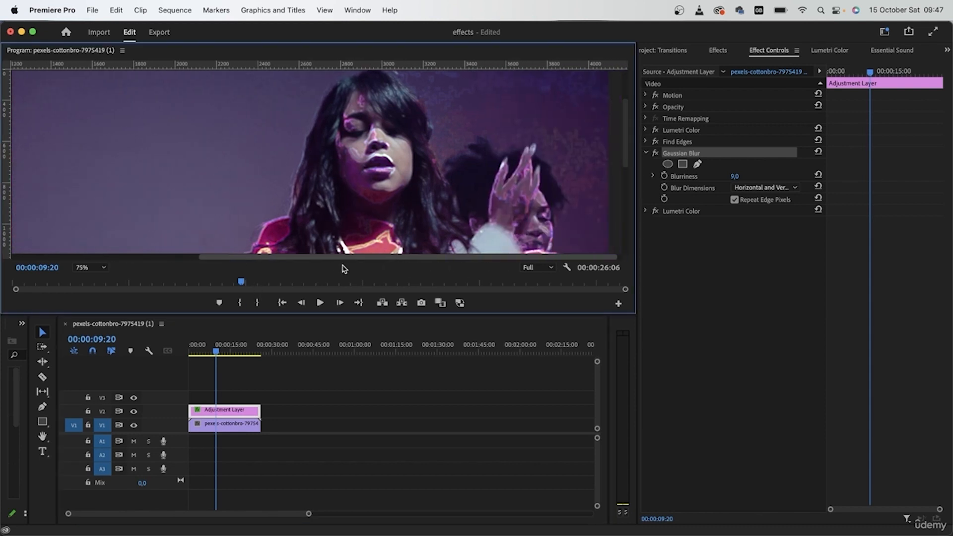
{"action": "left_click_drag", "start_coordinate": [630, 150], "coordinate": [635, 174]}
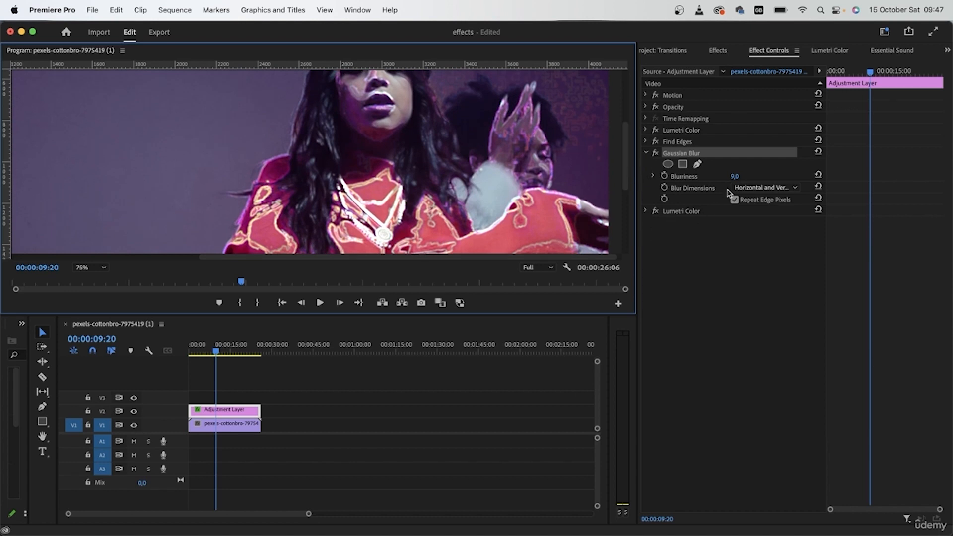
Step: Set the adjustment layer's Gaussian Blur Blurriness to 15 and review the glow up close and across the clip at Fit zoom
{"action": "left_click_drag", "start_coordinate": [736, 178], "coordinate": [742, 178]}
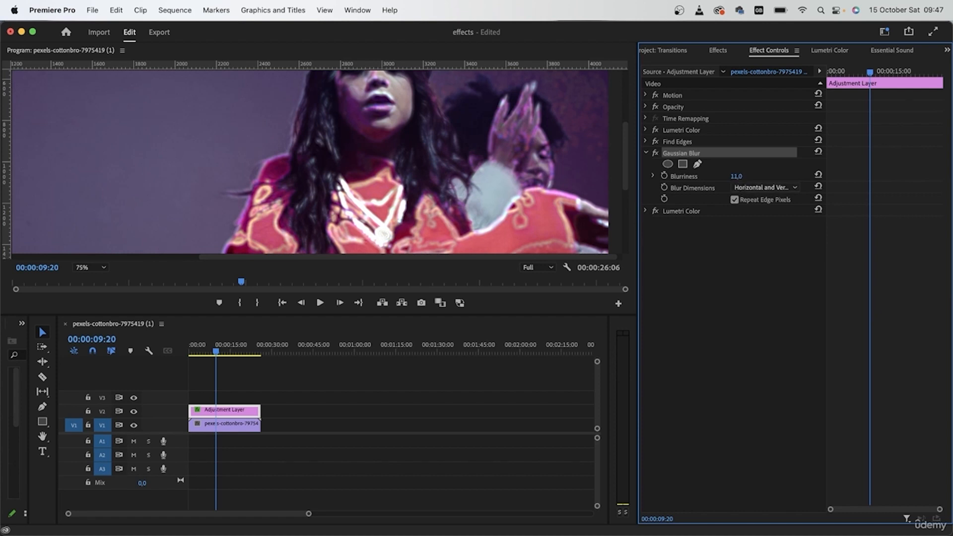
{"action": "left_click", "coordinate": [737, 177]}
{"action": "type", "text": "15"}
{"action": "key", "text": "Return"}
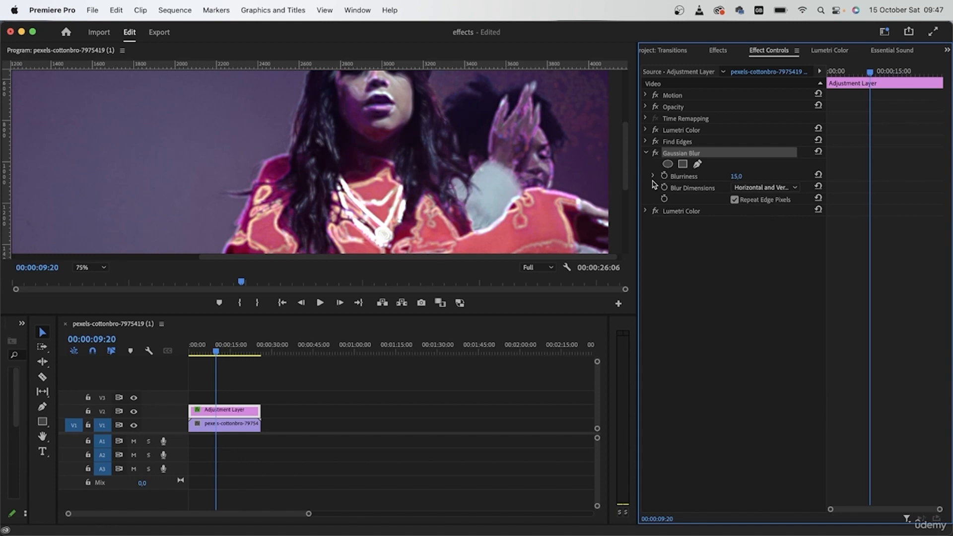
{"action": "left_click_drag", "start_coordinate": [633, 171], "coordinate": [638, 194]}
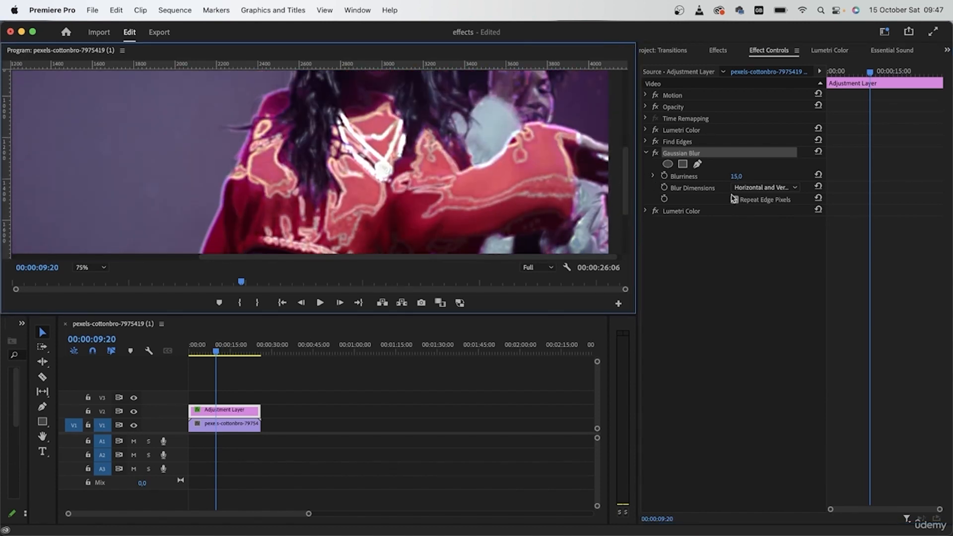
{"action": "left_click", "coordinate": [92, 268]}
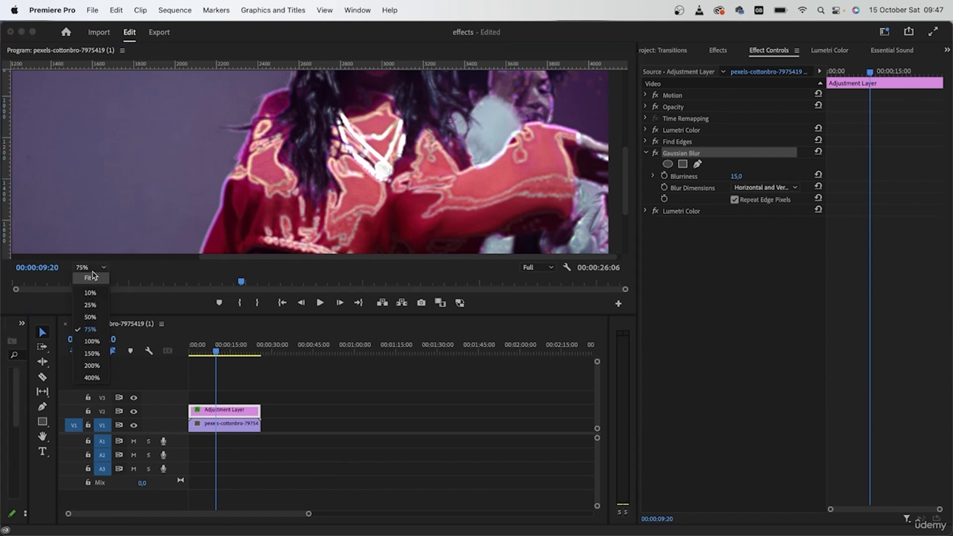
{"action": "left_click", "coordinate": [98, 274]}
{"action": "left_click_drag", "start_coordinate": [217, 351], "coordinate": [182, 350]}
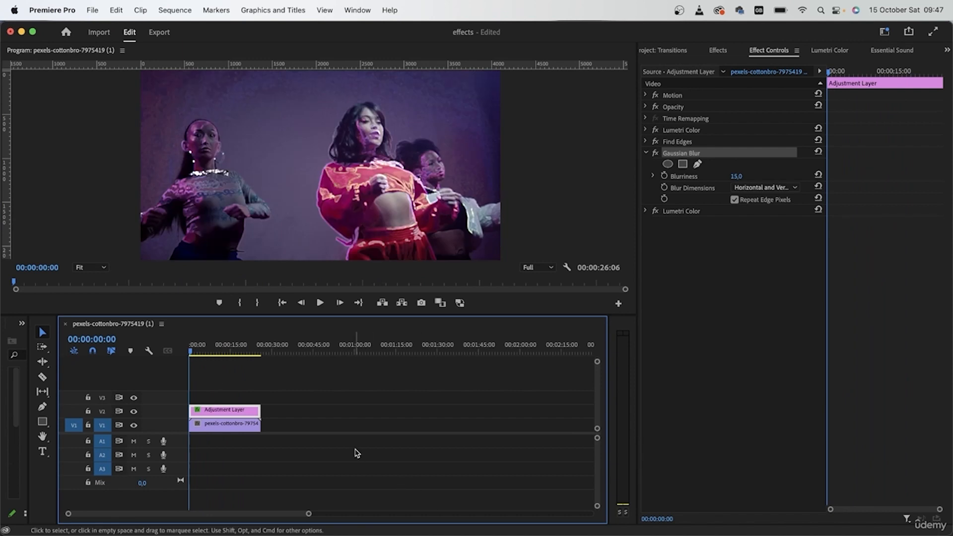
{"action": "left_click_drag", "start_coordinate": [187, 354], "coordinate": [210, 354]}
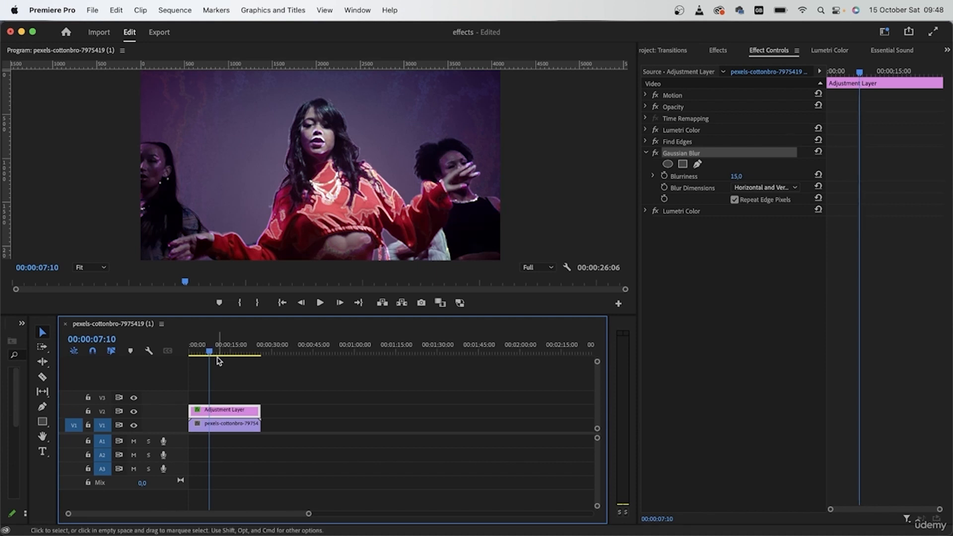
Step: Add a second Gaussian Blur effect to the adjustment layer and move it above the upper Lumetri Color effect
{"action": "left_click", "coordinate": [646, 153]}
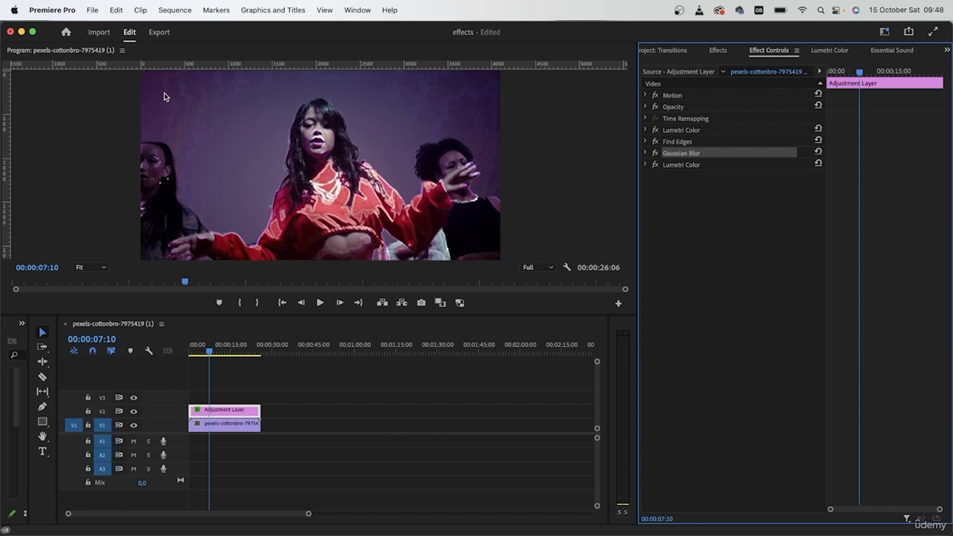
{"action": "left_click", "coordinate": [729, 52]}
{"action": "left_click", "coordinate": [705, 66]}
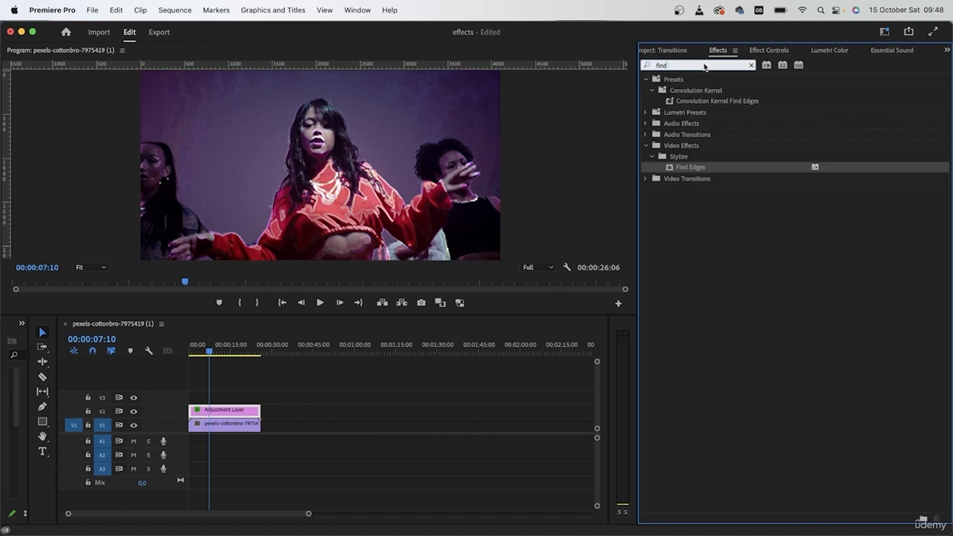
{"action": "type", "text": "gauss"}
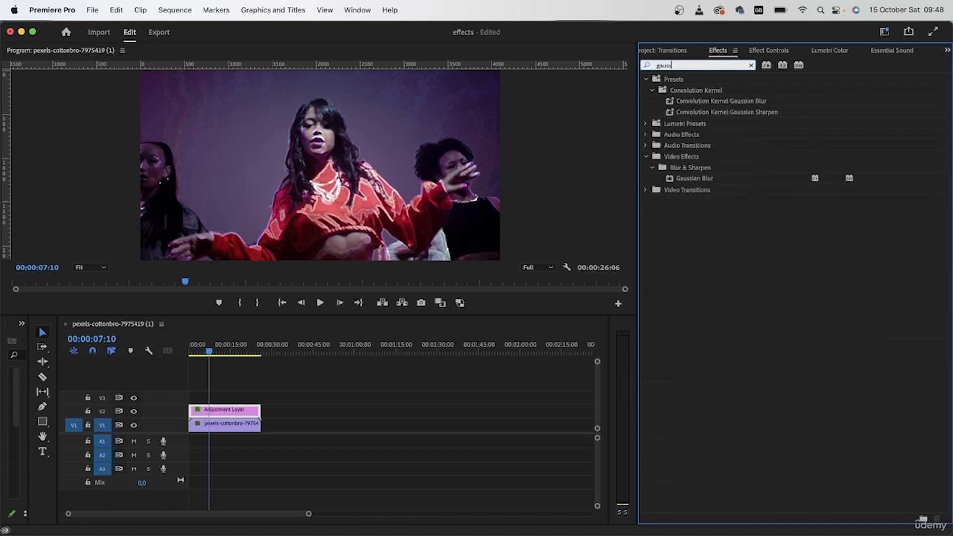
{"action": "left_click_drag", "start_coordinate": [705, 181], "coordinate": [235, 415]}
{"action": "left_click", "coordinate": [771, 51]}
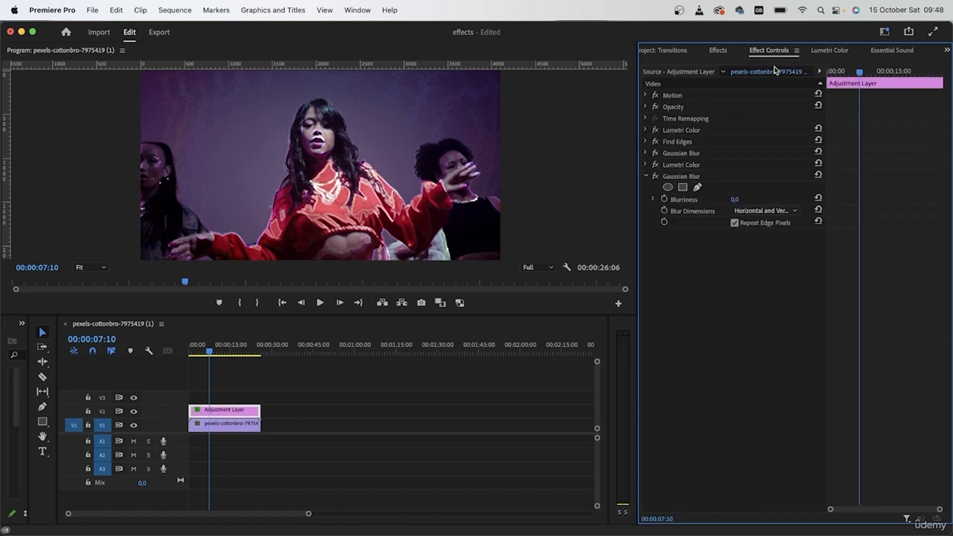
{"action": "left_click_drag", "start_coordinate": [678, 177], "coordinate": [697, 131]}
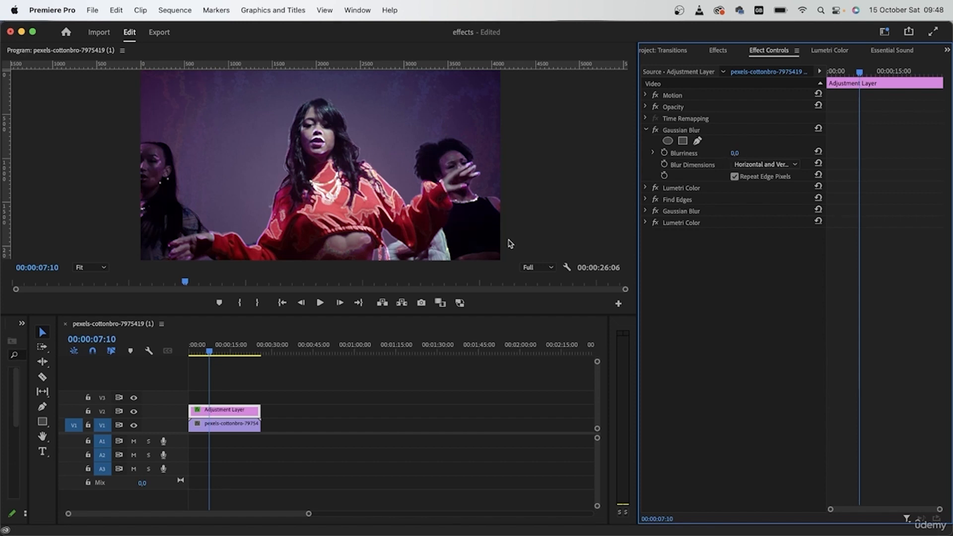
Step: Set the new top Gaussian Blur's Blurriness to 14 and check the softened glow at several frames of the clip
{"action": "mouse_move", "coordinate": [735, 153]}
{"action": "left_mouse_down"}
{"action": "mouse_move", "coordinate": [754, 153]}
{"action": "mouse_move", "coordinate": [743, 153]}
{"action": "left_mouse_up"}
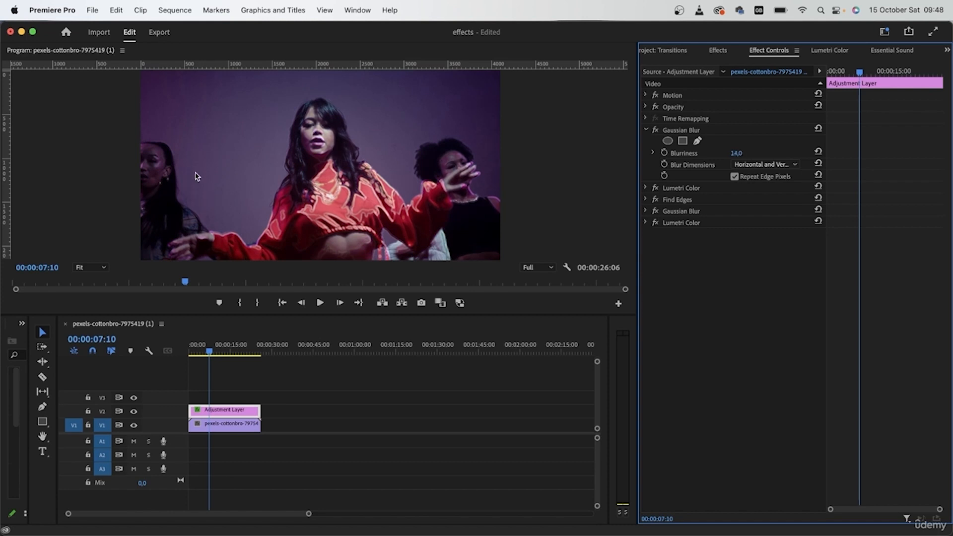
{"action": "left_click_drag", "start_coordinate": [212, 355], "coordinate": [230, 357]}
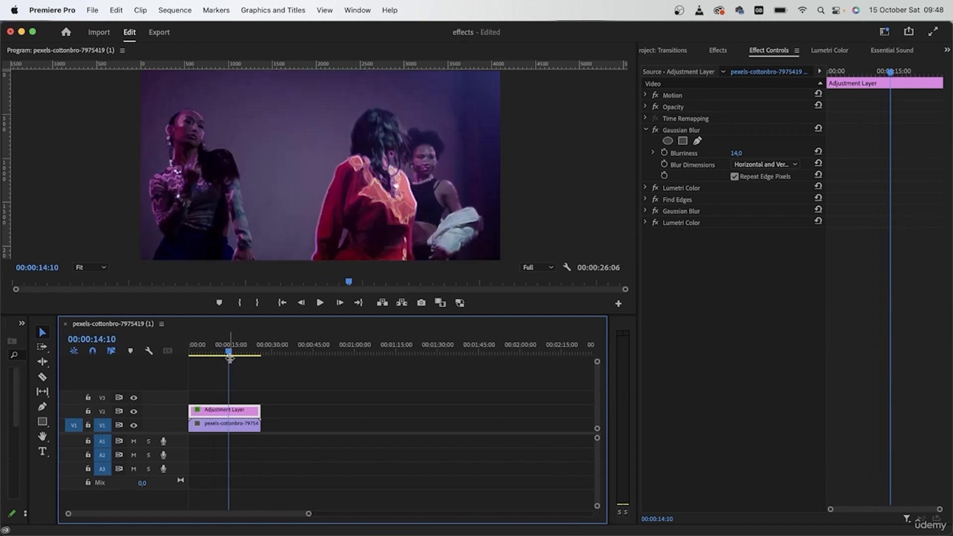
{"action": "left_click_drag", "start_coordinate": [248, 354], "coordinate": [216, 351]}
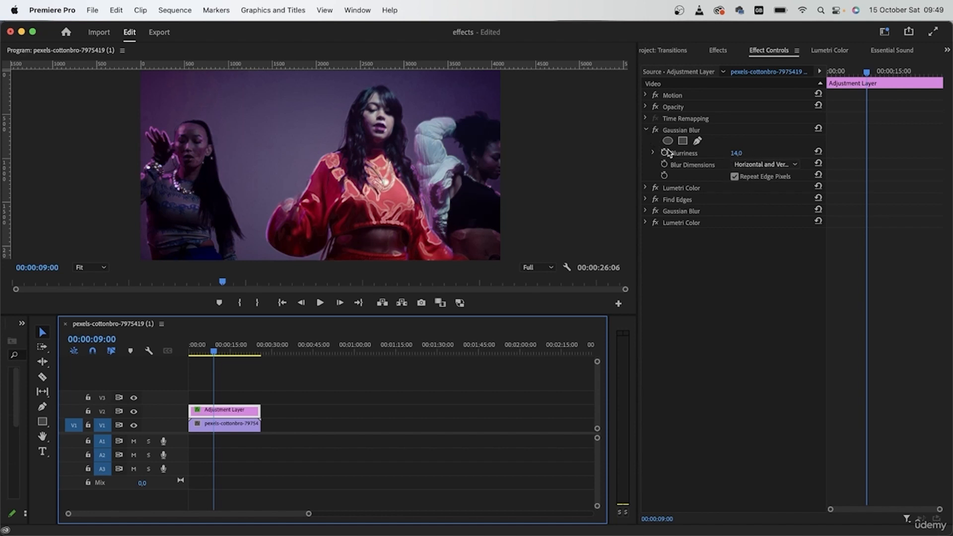
{"action": "left_click", "coordinate": [646, 130]}
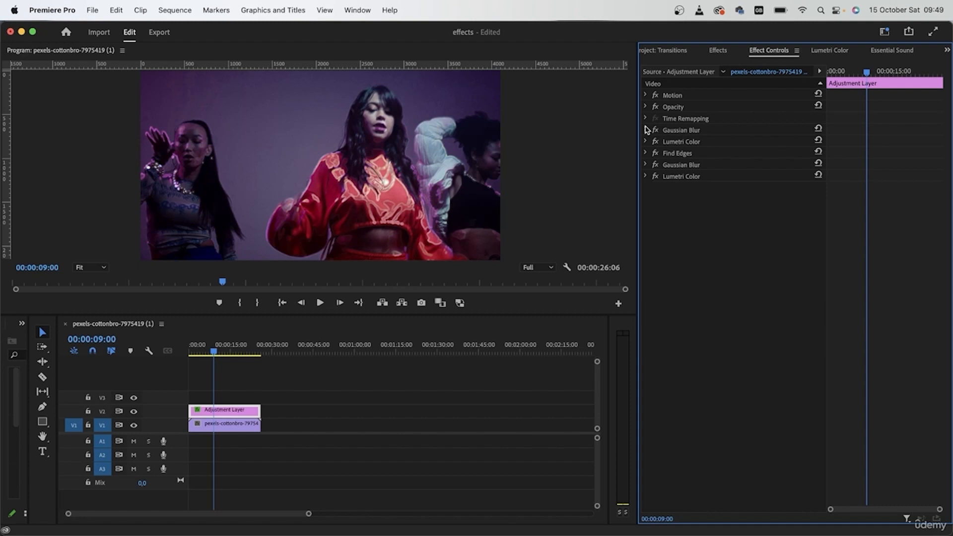
Step: Raise the Creative Vibrance to 100 and Saturation to 147.4 in the lower Lumetri Color effect, checking the frame at 00:00:19:00
{"action": "left_click", "coordinate": [815, 53]}
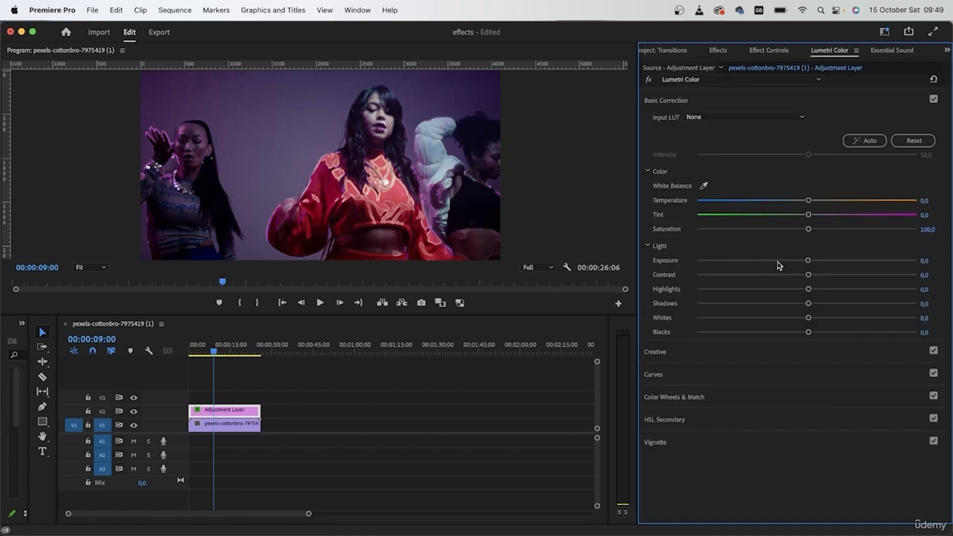
{"action": "left_click", "coordinate": [656, 352]}
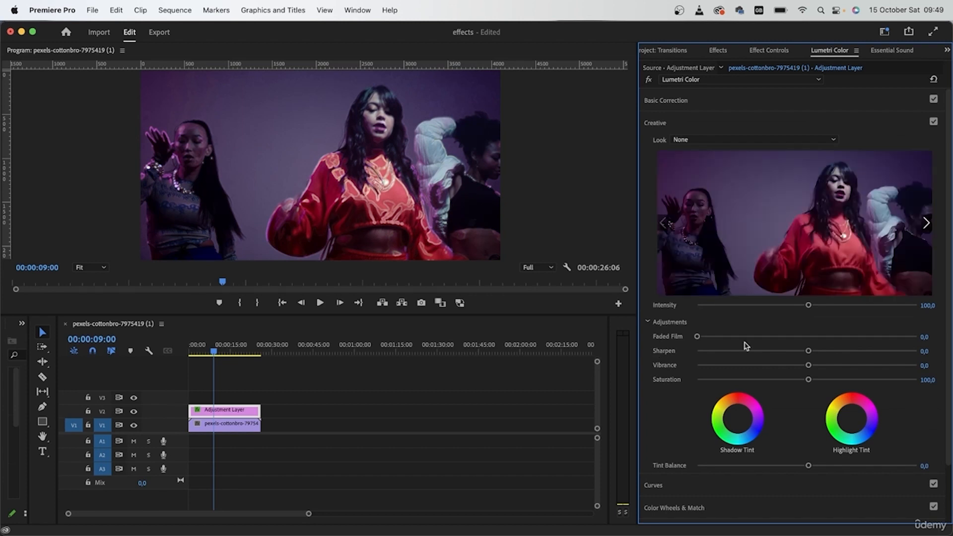
{"action": "left_click_drag", "start_coordinate": [808, 366], "coordinate": [926, 369]}
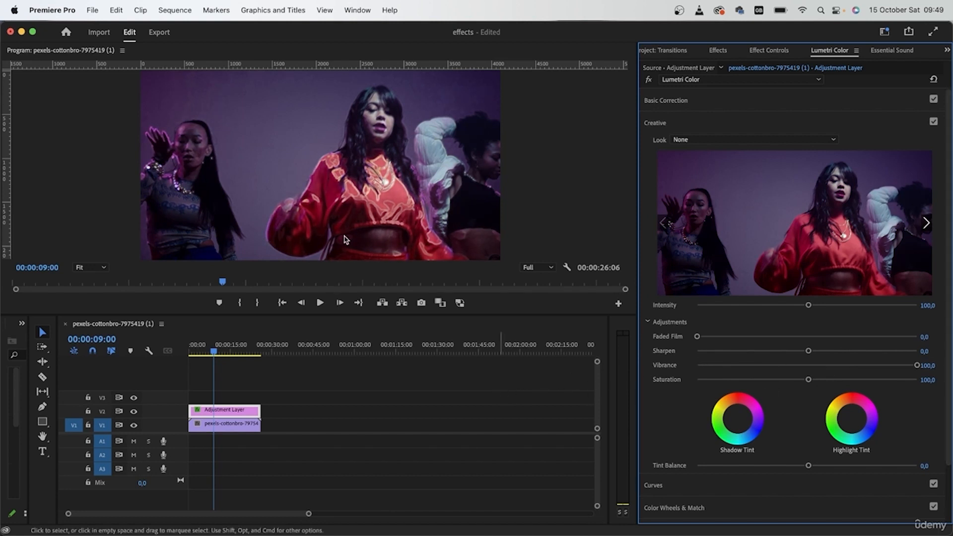
{"action": "left_click_drag", "start_coordinate": [232, 356], "coordinate": [242, 354]}
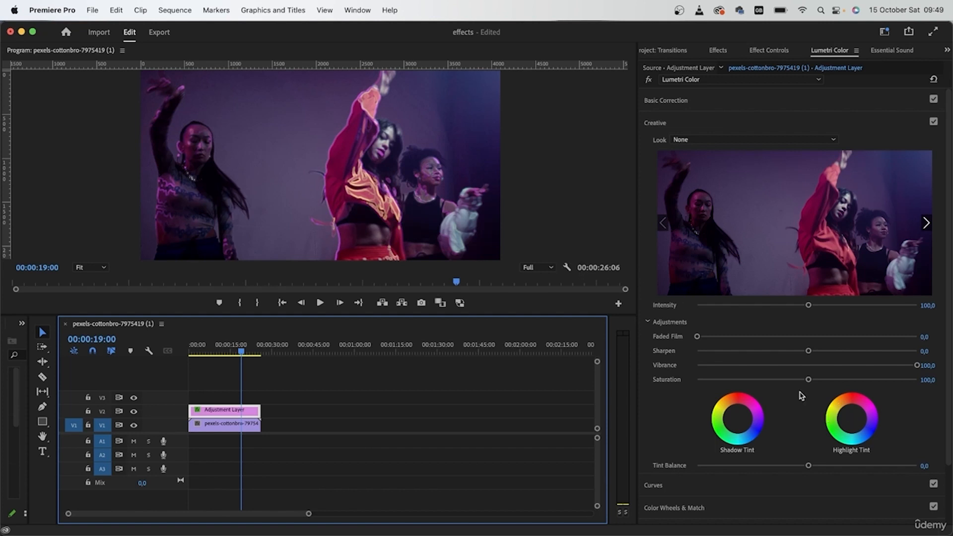
{"action": "left_click_drag", "start_coordinate": [807, 381], "coordinate": [860, 380]}
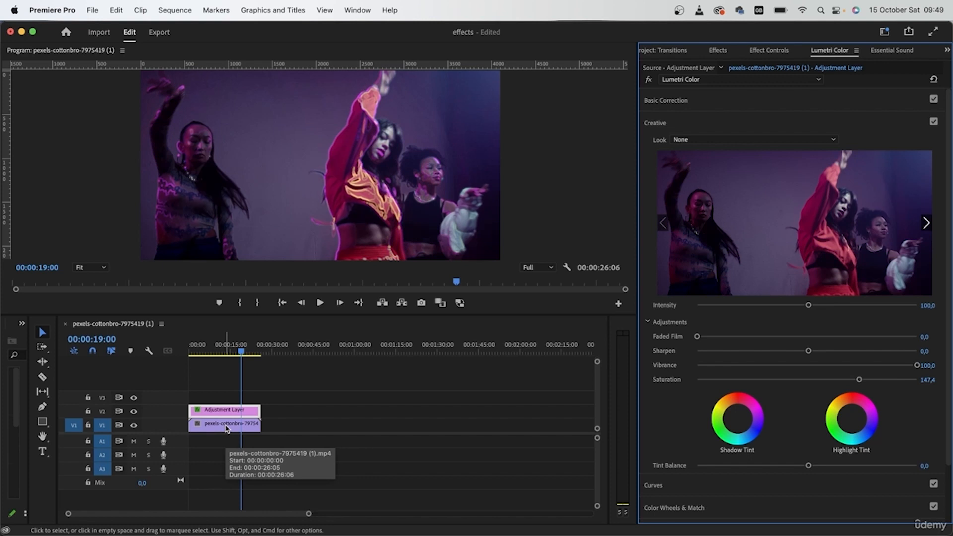
Step: Set the Basic Correction Contrast to 100, Shadows to -35.3 and Whites to 67.4, and check the frame at 00:00:13:10
{"action": "left_click", "coordinate": [682, 101]}
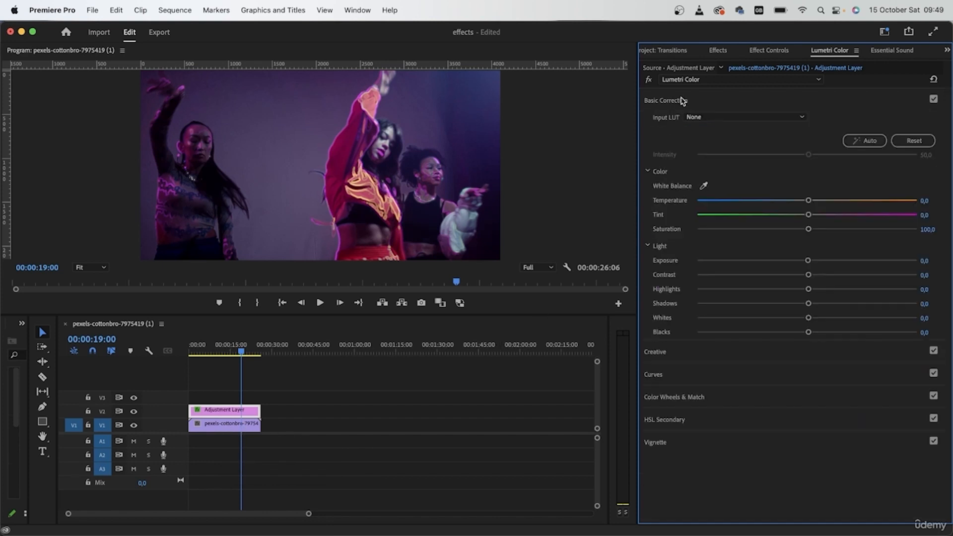
{"action": "left_click_drag", "start_coordinate": [810, 276], "coordinate": [938, 276]}
{"action": "left_click_drag", "start_coordinate": [809, 305], "coordinate": [880, 321]}
{"action": "left_click_drag", "start_coordinate": [251, 353], "coordinate": [229, 358]}
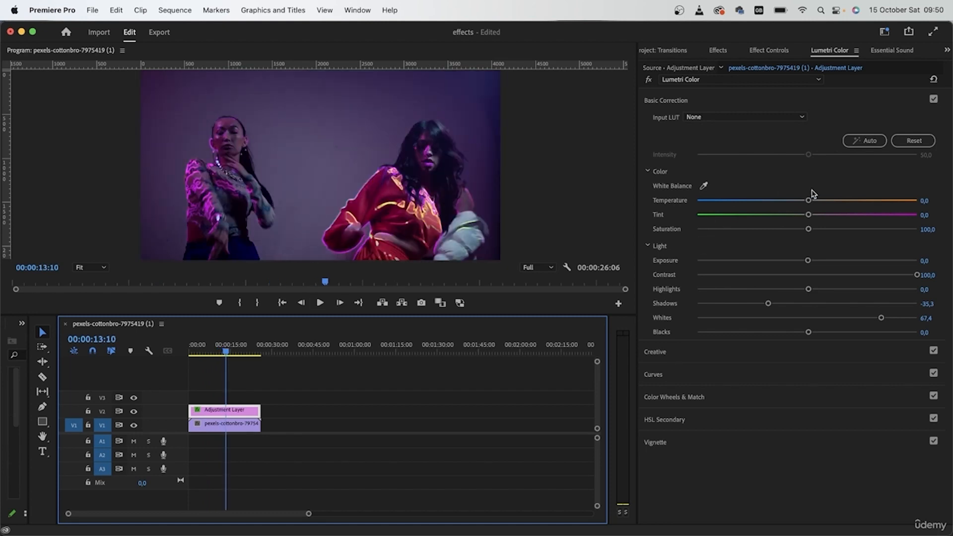
Step: Shift the red peak point slightly on the Hue vs Sat curve of the upper Lumetri Color effect
{"action": "left_click", "coordinate": [786, 52]}
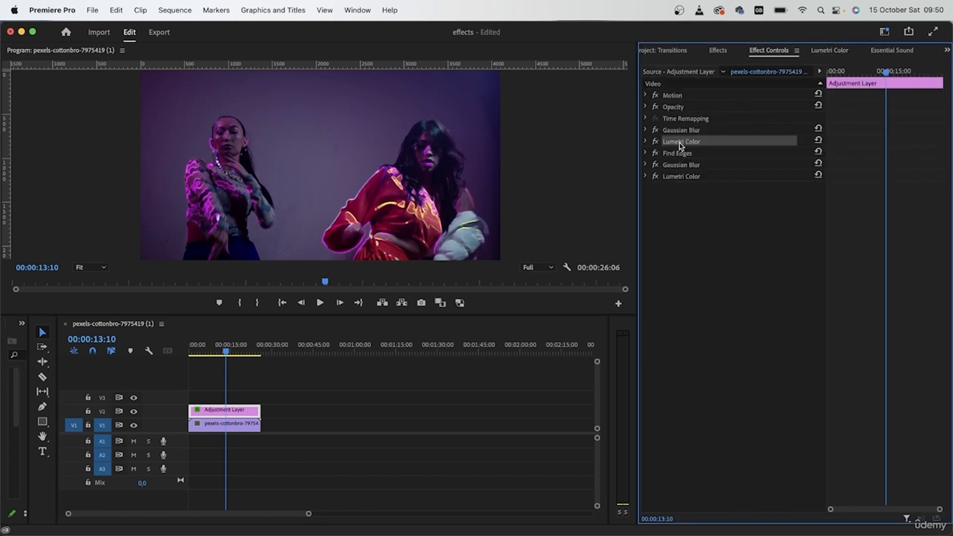
{"action": "left_click", "coordinate": [645, 141]}
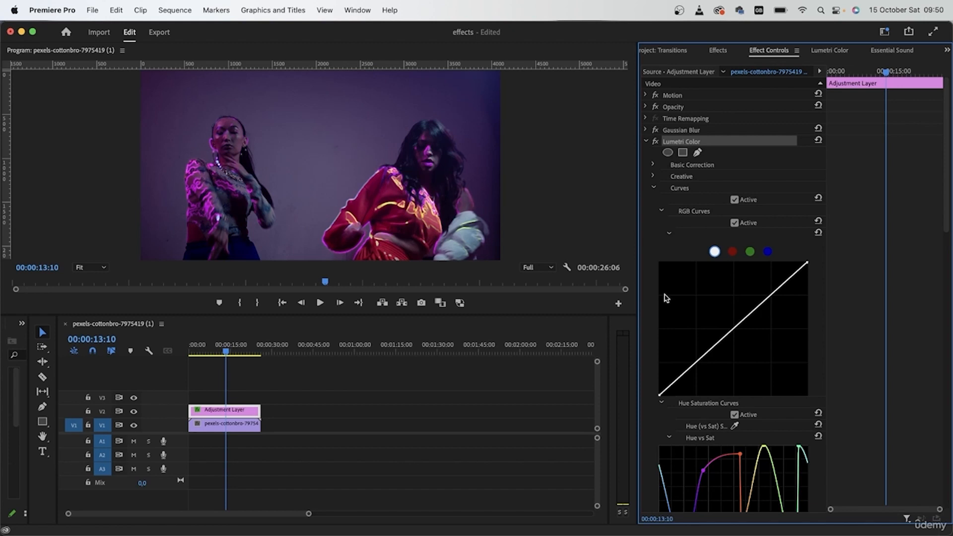
{"action": "scroll", "coordinate": [659, 250], "scroll_direction": "down", "scroll_amount": 3}
{"action": "scroll", "coordinate": [659, 250], "scroll_direction": "down", "scroll_amount": 5}
{"action": "mouse_move", "coordinate": [742, 148]}
{"action": "left_mouse_down"}
{"action": "mouse_move", "coordinate": [727, 175]}
{"action": "mouse_move", "coordinate": [737, 144]}
{"action": "left_mouse_up"}
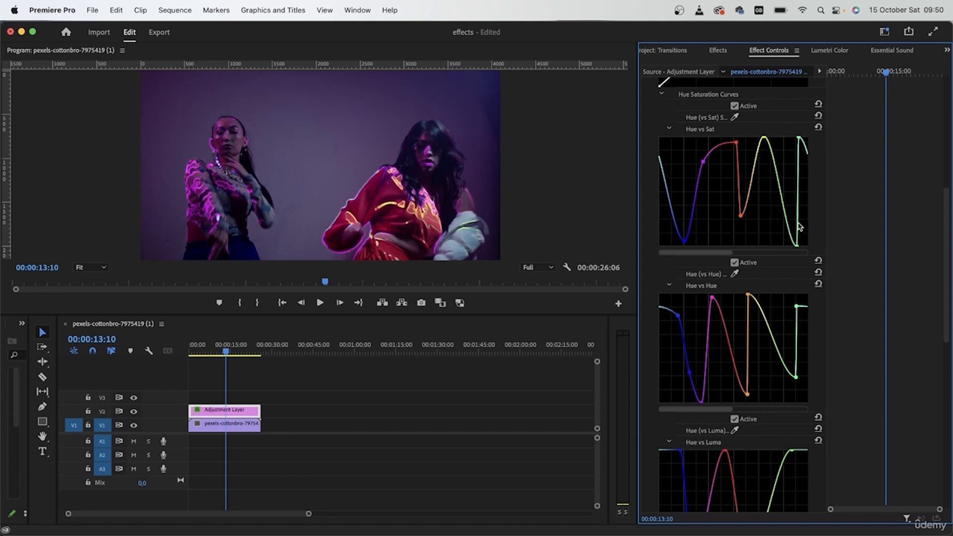
{"action": "scroll", "coordinate": [845, 204], "scroll_direction": "up", "scroll_amount": 5}
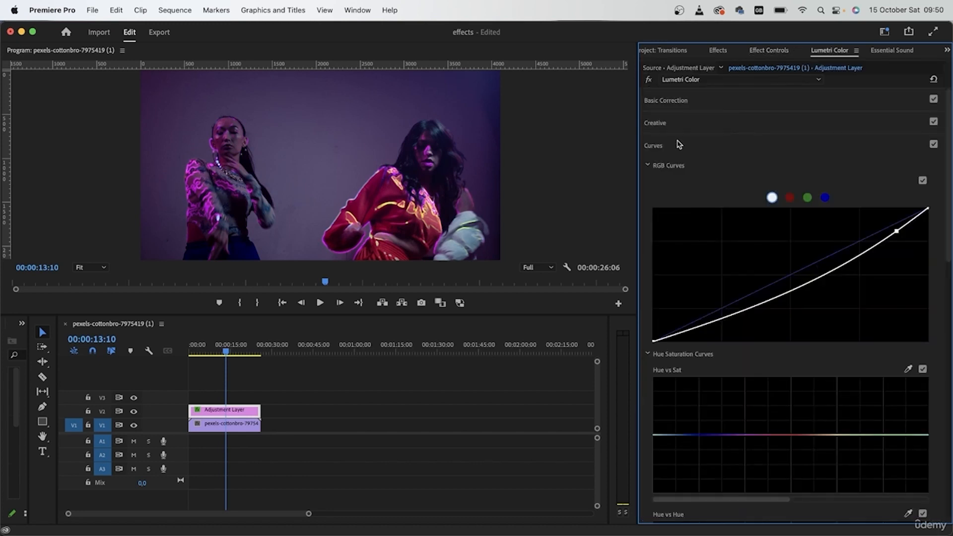
Step: Try lowering the blue and green RGB curves of the lower Lumetri Color effect, resetting each one
{"action": "left_click", "coordinate": [826, 198]}
{"action": "left_click_drag", "start_coordinate": [794, 274], "coordinate": [796, 318]}
{"action": "double_click", "coordinate": [797, 310]}
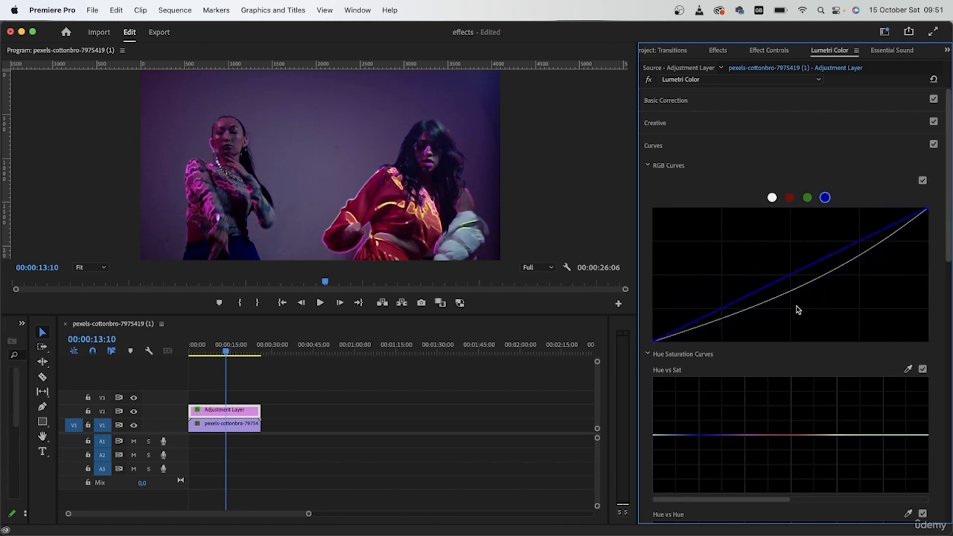
{"action": "left_click", "coordinate": [806, 199]}
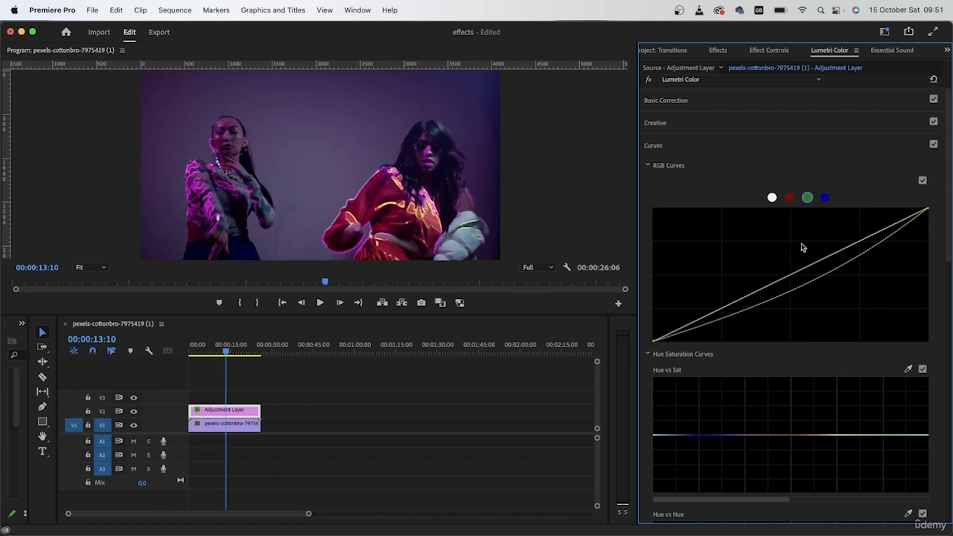
{"action": "left_click_drag", "start_coordinate": [793, 275], "coordinate": [820, 318]}
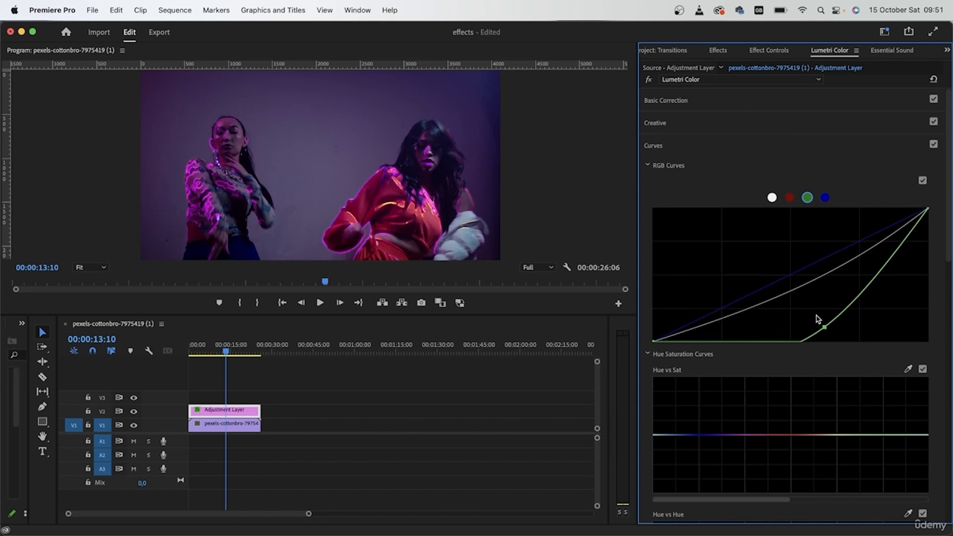
{"action": "double_click", "coordinate": [819, 319]}
Step: Bend the red RGB curve downward, raise the green and blue curves, and review the colours up to 00:00:03:20
{"action": "left_click", "coordinate": [790, 198]}
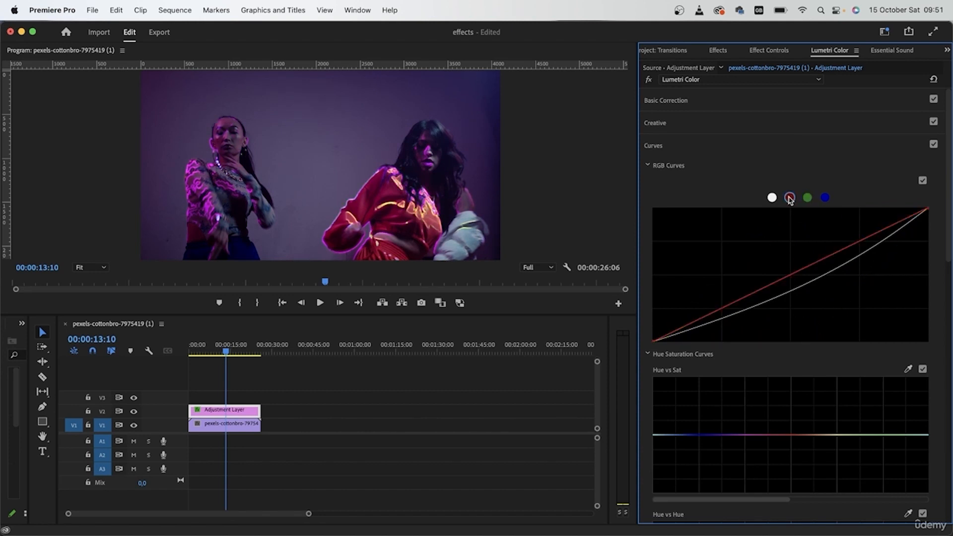
{"action": "left_click_drag", "start_coordinate": [785, 284], "coordinate": [825, 301]}
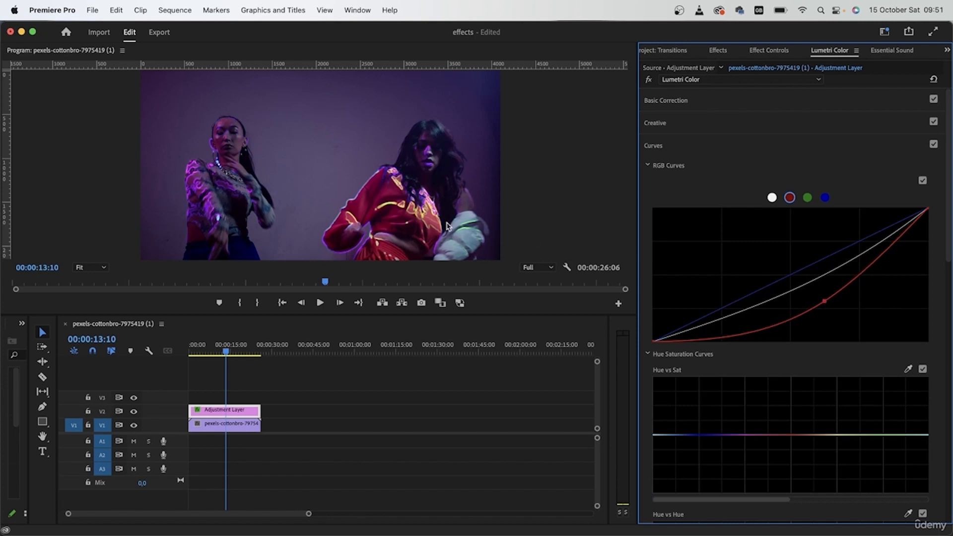
{"action": "left_click", "coordinate": [808, 198]}
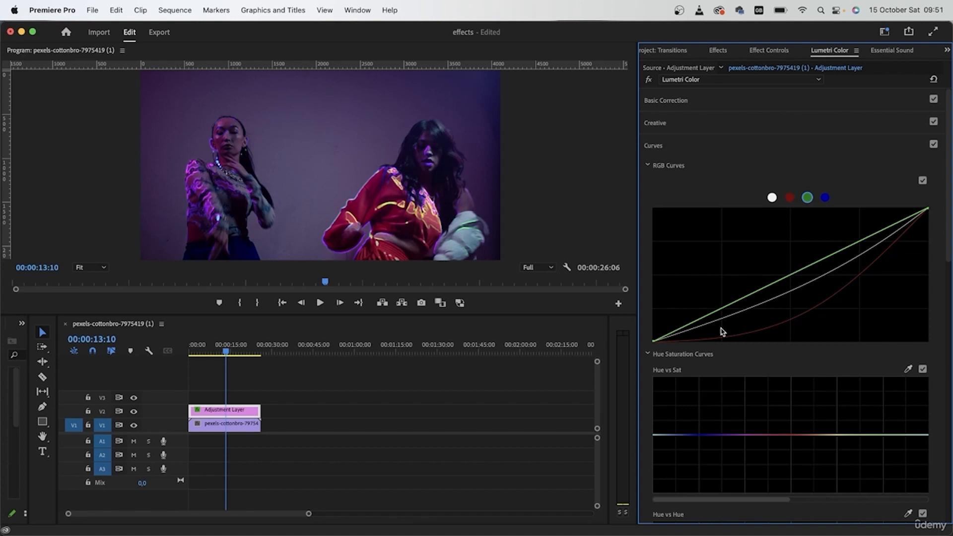
{"action": "left_click_drag", "start_coordinate": [863, 247], "coordinate": [860, 227]}
{"action": "left_click", "coordinate": [825, 197]}
{"action": "left_click_drag", "start_coordinate": [837, 259], "coordinate": [817, 245]}
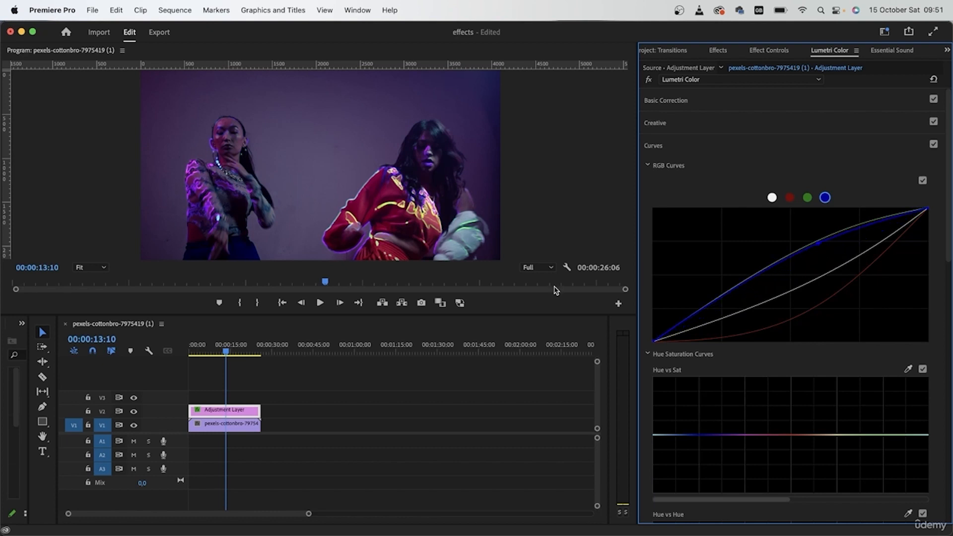
{"action": "left_click", "coordinate": [235, 349]}
{"action": "left_click_drag", "start_coordinate": [236, 351], "coordinate": [202, 348]}
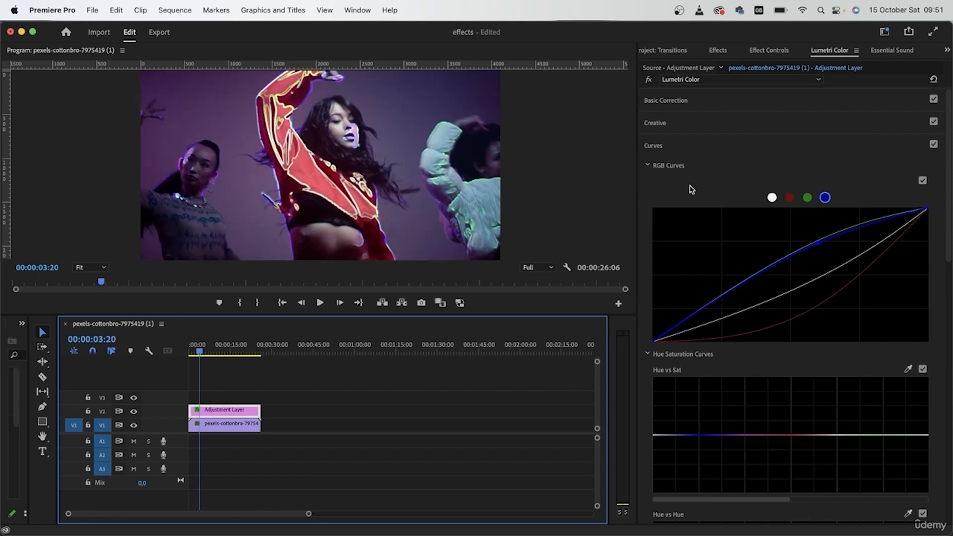
Step: Find the ProcAmp video effect with the search term "proc" and apply it to the adjustment layer
{"action": "left_click", "coordinate": [719, 54]}
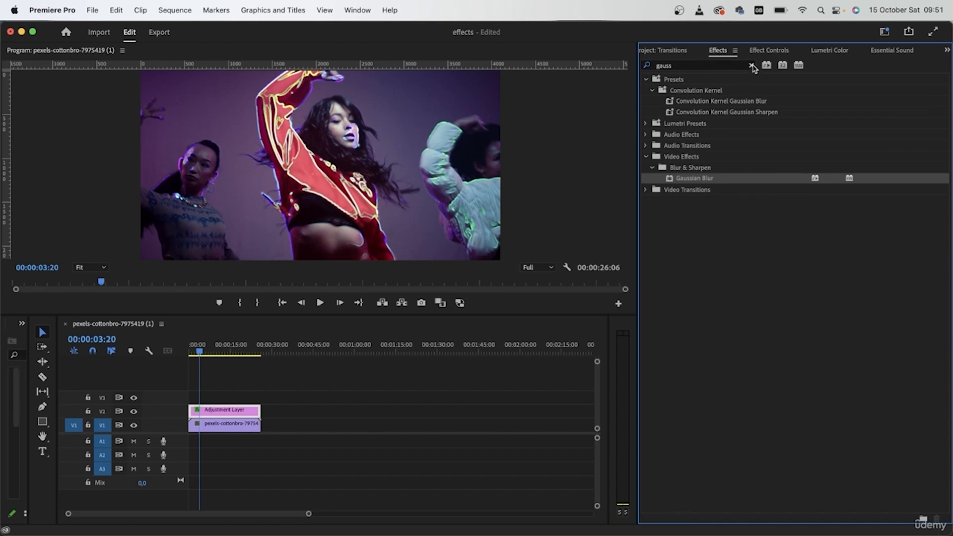
{"action": "left_click", "coordinate": [752, 66]}
{"action": "left_click", "coordinate": [734, 66]}
{"action": "type", "text": "proc"}
{"action": "left_click", "coordinate": [700, 202]}
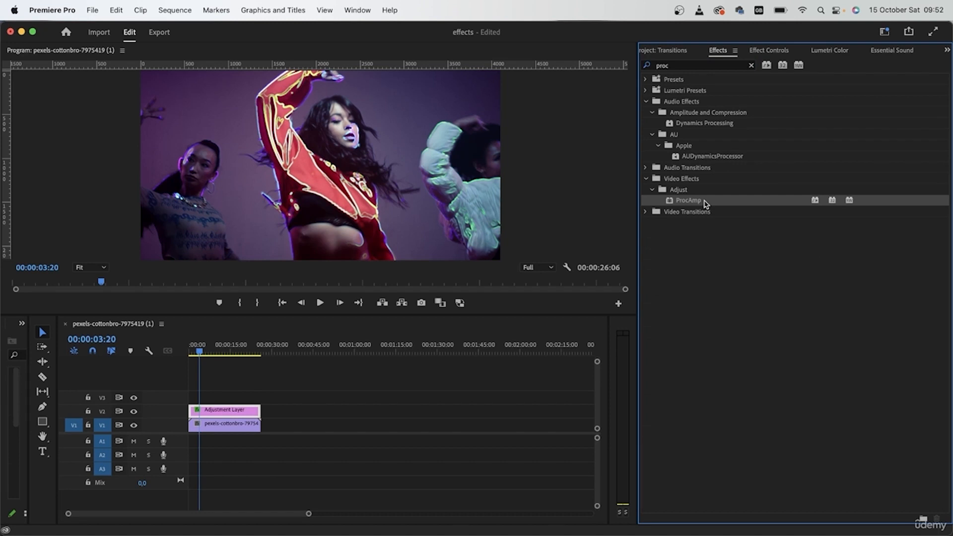
{"action": "left_click_drag", "start_coordinate": [408, 287], "coordinate": [229, 410]}
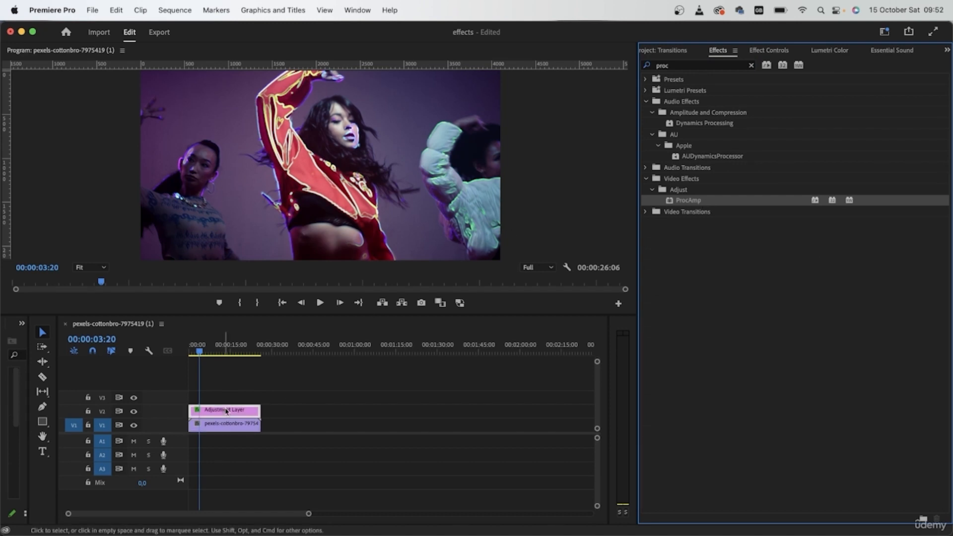
Step: Try moving ProcAmp above the first Gaussian Blur in the adjustment layer's effect stack
{"action": "left_click", "coordinate": [769, 51]}
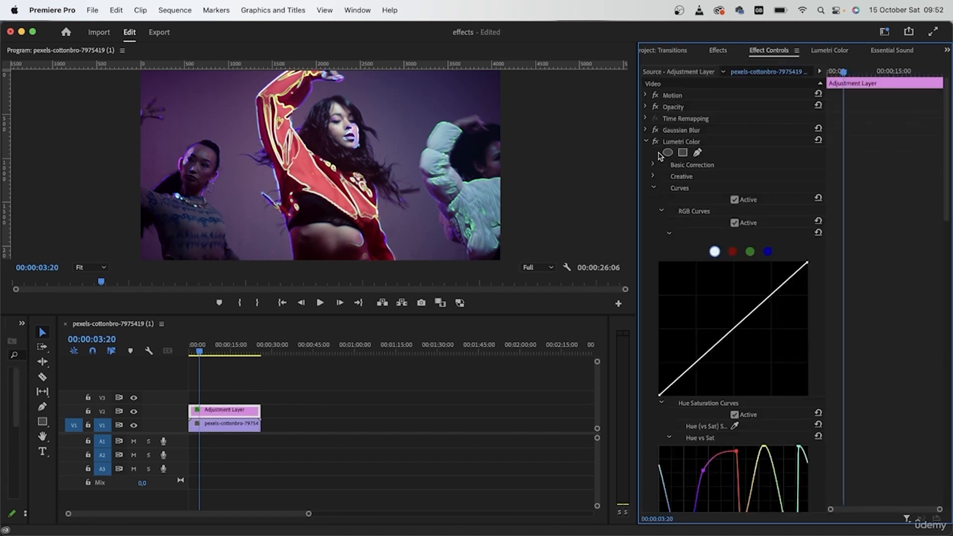
{"action": "left_click", "coordinate": [647, 143]}
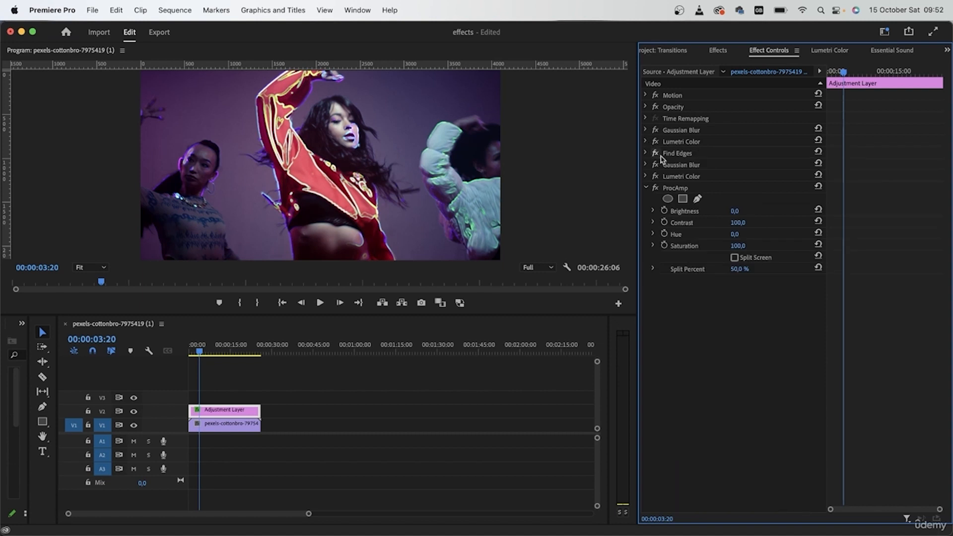
{"action": "left_click", "coordinate": [646, 188]}
{"action": "left_click_drag", "start_coordinate": [692, 188], "coordinate": [697, 131]}
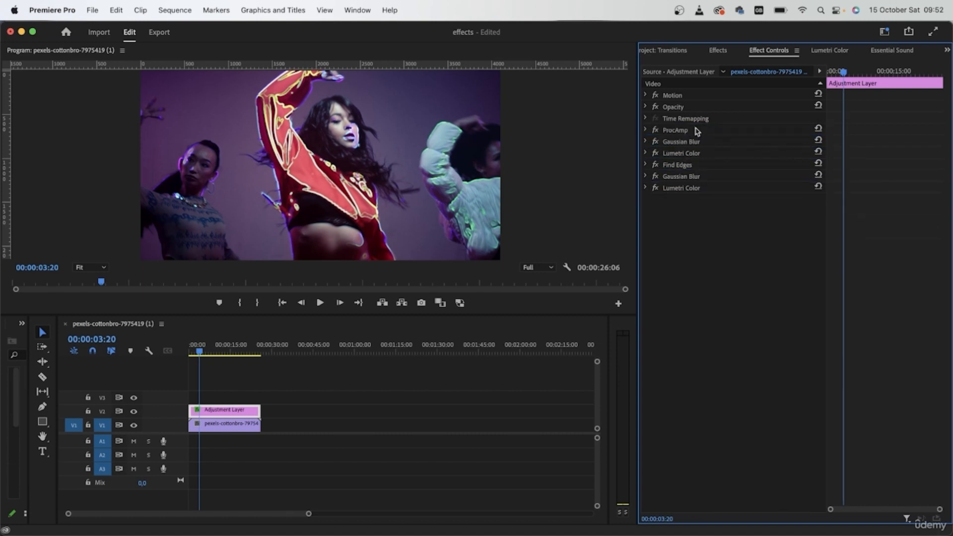
Step: Animate the ProcAmp Hue with a keyframe of 0 at 00:00:00:00 and a higher value at 00:00:26:06
{"action": "left_click", "coordinate": [646, 130]}
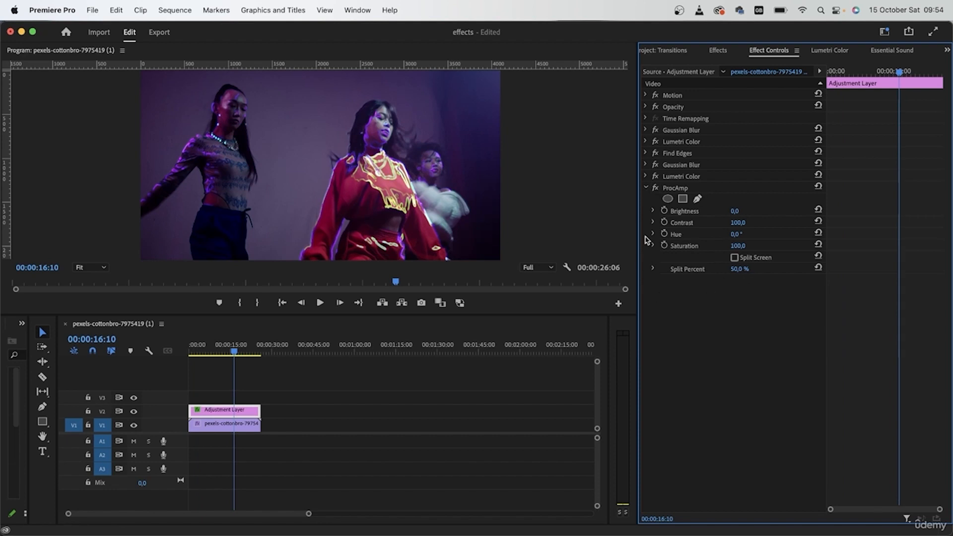
{"action": "left_click_drag", "start_coordinate": [637, 268], "coordinate": [554, 268]}
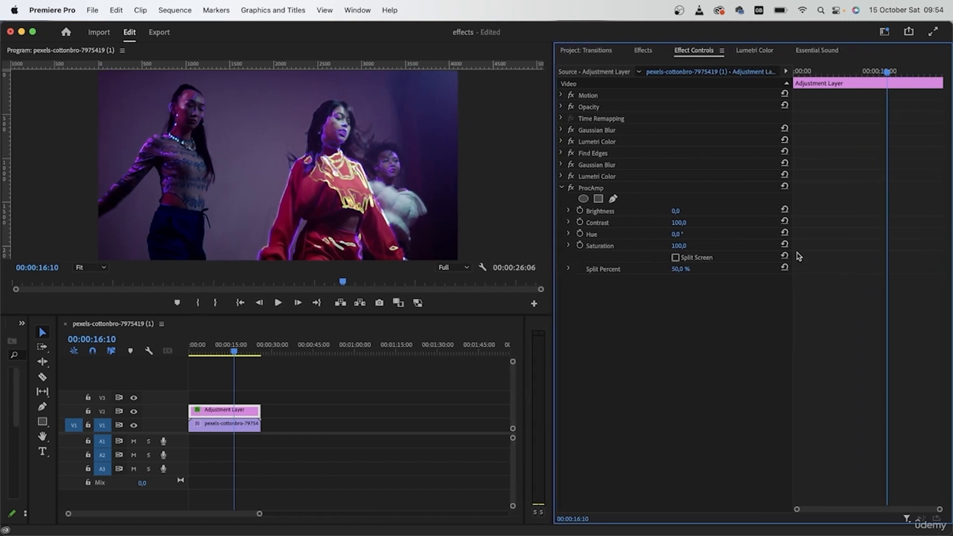
{"action": "left_click_drag", "start_coordinate": [892, 75], "coordinate": [789, 72]}
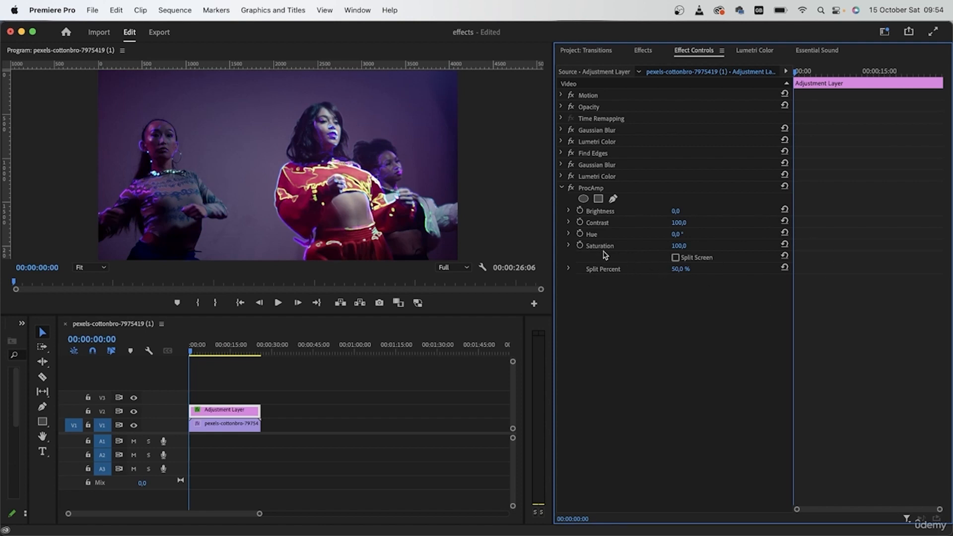
{"action": "left_click", "coordinate": [579, 234]}
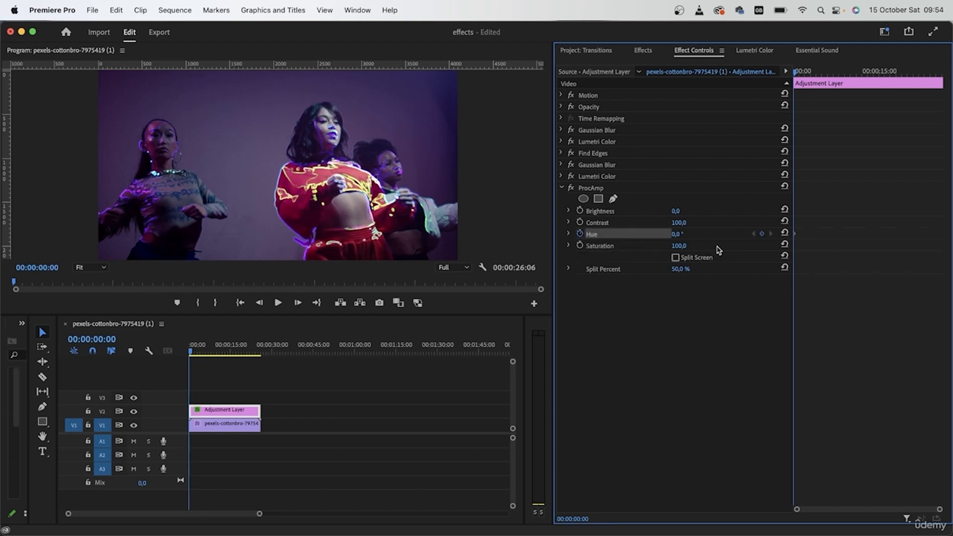
{"action": "left_click_drag", "start_coordinate": [804, 71], "coordinate": [944, 76]}
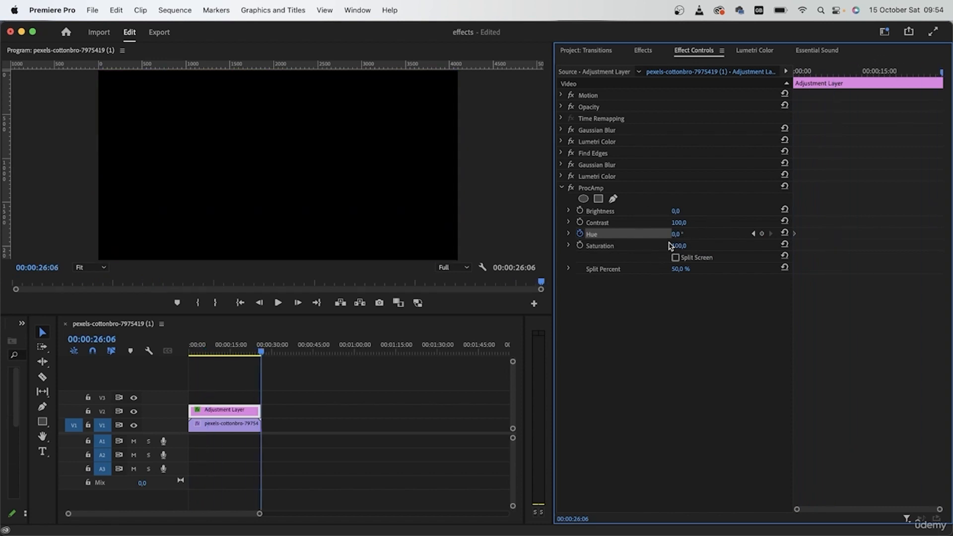
{"action": "left_click_drag", "start_coordinate": [675, 235], "coordinate": [719, 234]}
{"action": "left_click_drag", "start_coordinate": [950, 72], "coordinate": [751, 148]}
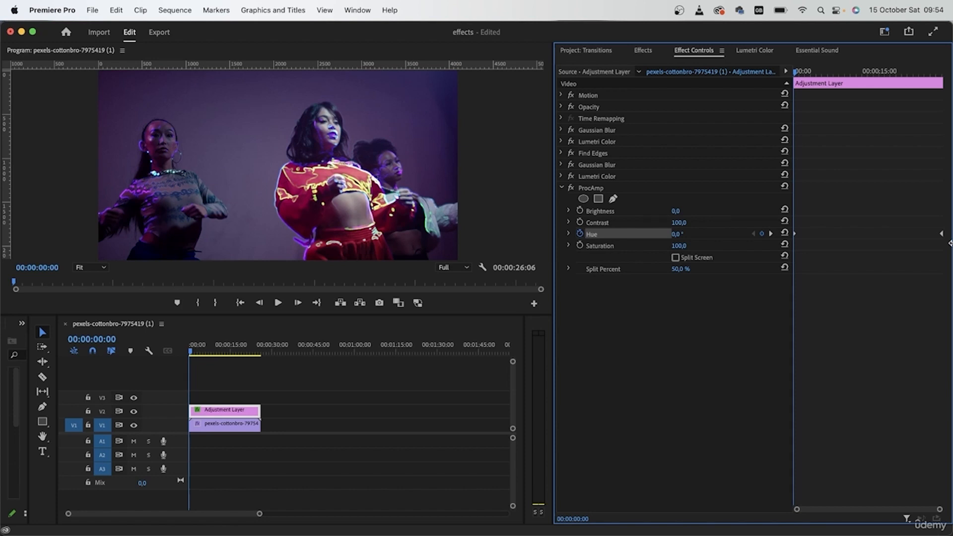
Step: Try raising the ProcAmp Brightness to 49, then return it to 0
{"action": "left_click", "coordinate": [676, 211]}
{"action": "type", "text": "15"}
{"action": "key", "text": "Return"}
{"action": "left_click_drag", "start_coordinate": [677, 211], "coordinate": [706, 213]}
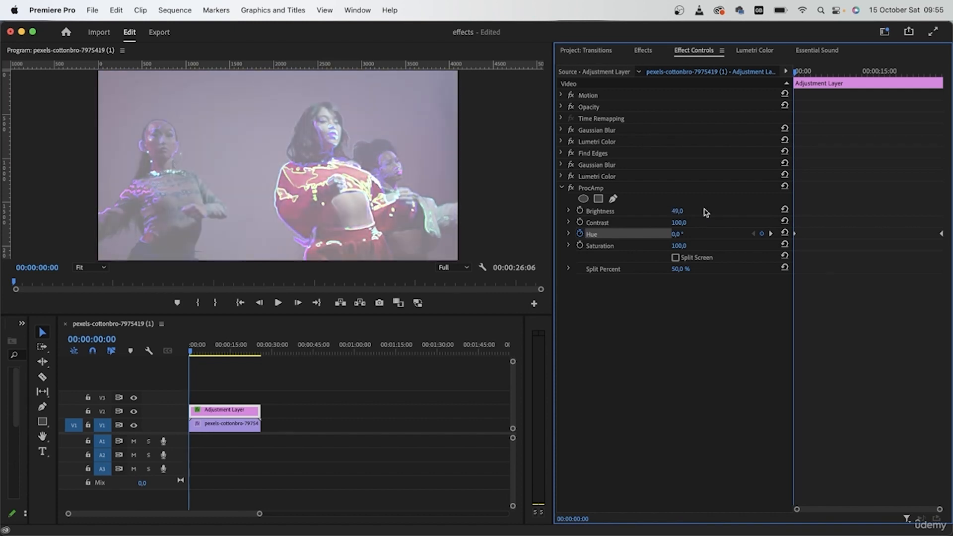
{"action": "left_click", "coordinate": [684, 210]}
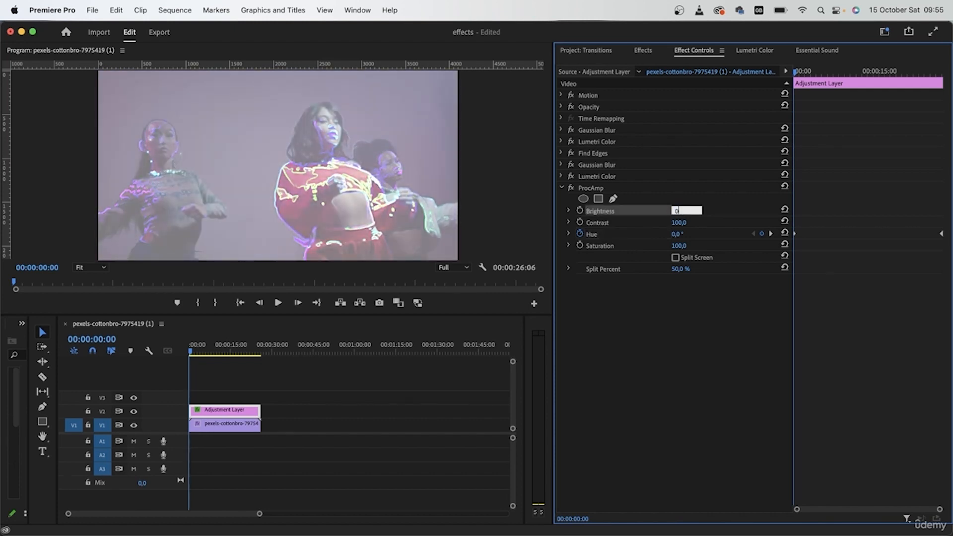
{"action": "key", "text": "Return"}
Step: Set the ProcAmp Contrast to 0 and start its keyframes at 00:00:01:09
{"action": "left_click_drag", "start_coordinate": [679, 222], "coordinate": [630, 222]}
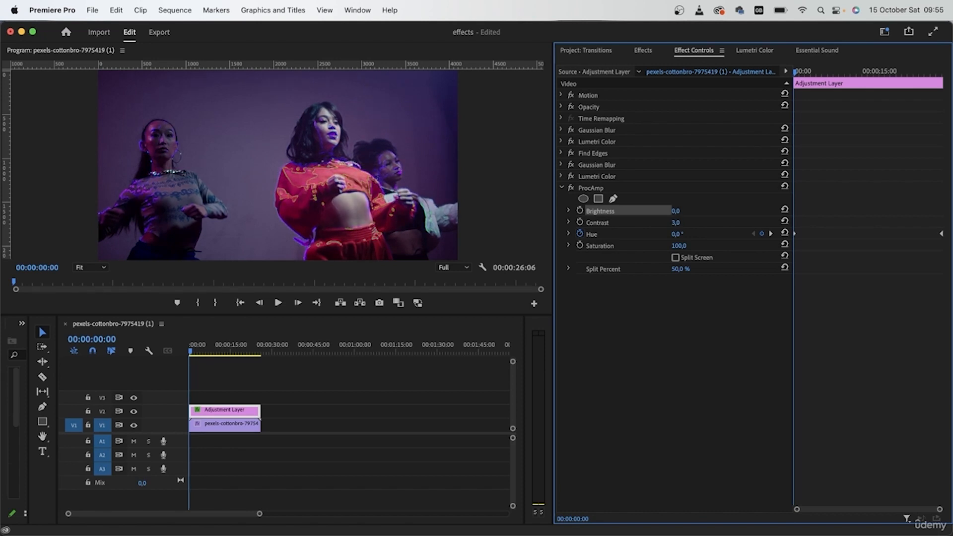
{"action": "left_click", "coordinate": [678, 222]}
{"action": "type", "text": "0"}
{"action": "key", "text": "Return"}
{"action": "key", "text": "space"}
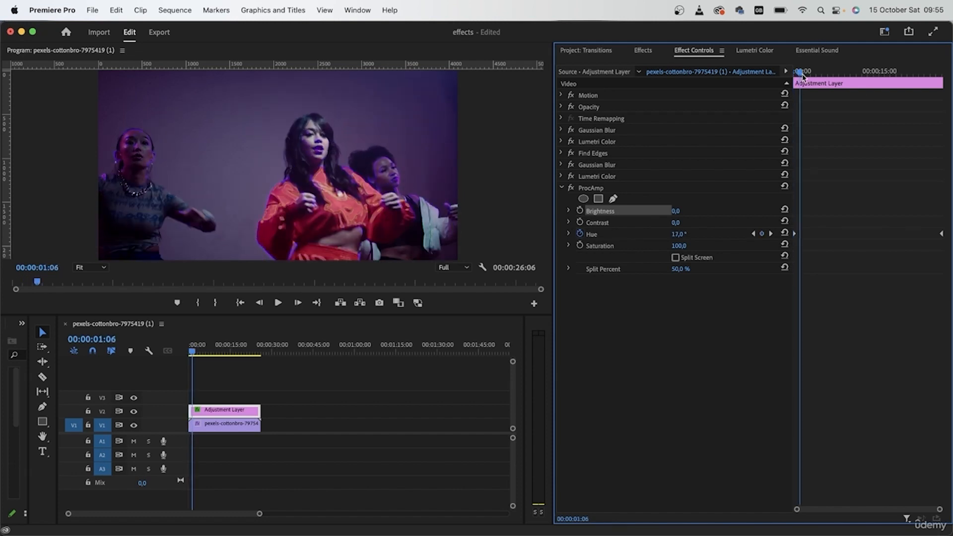
{"action": "left_click", "coordinate": [580, 223]}
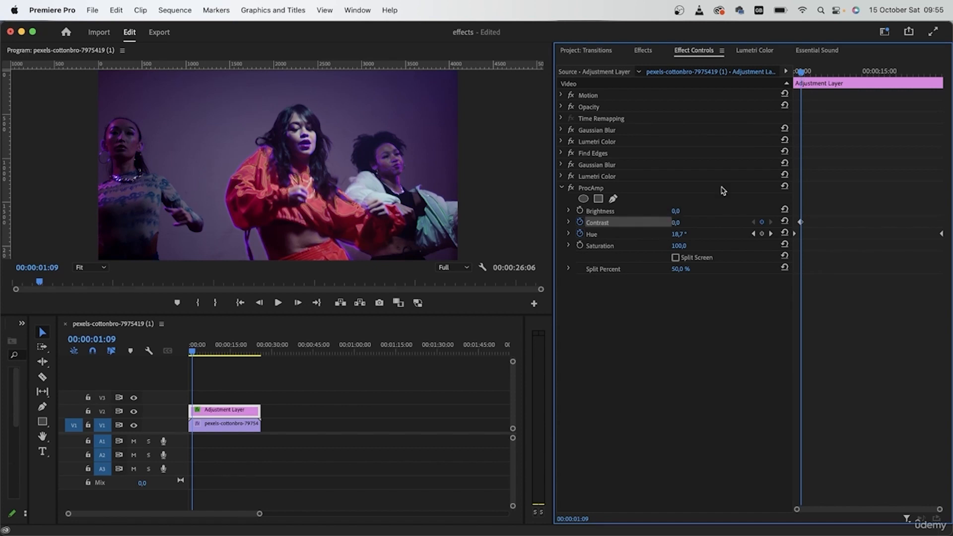
{"action": "mouse_move", "coordinate": [798, 80]}
{"action": "left_mouse_down"}
{"action": "mouse_move", "coordinate": [809, 74]}
{"action": "mouse_move", "coordinate": [801, 76]}
{"action": "left_mouse_up"}
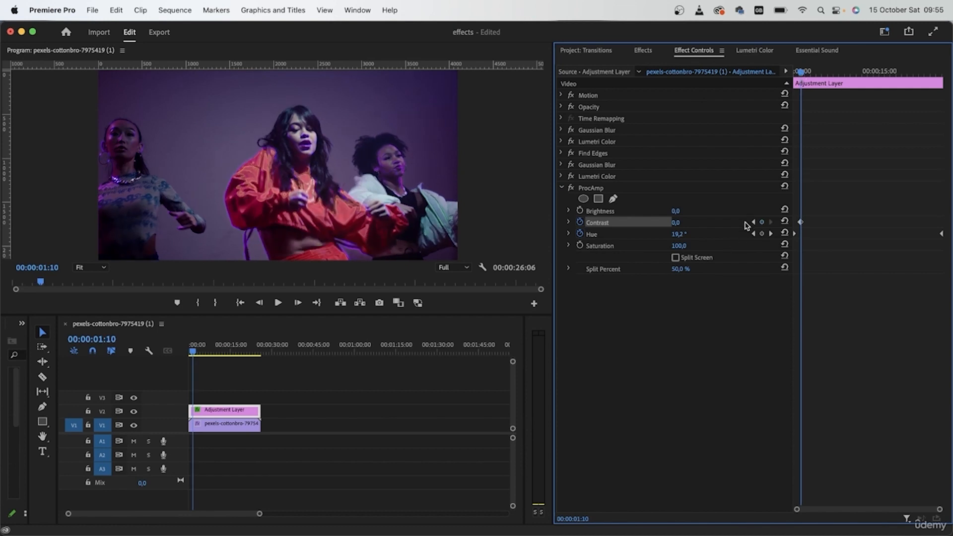
{"action": "left_click", "coordinate": [754, 222]}
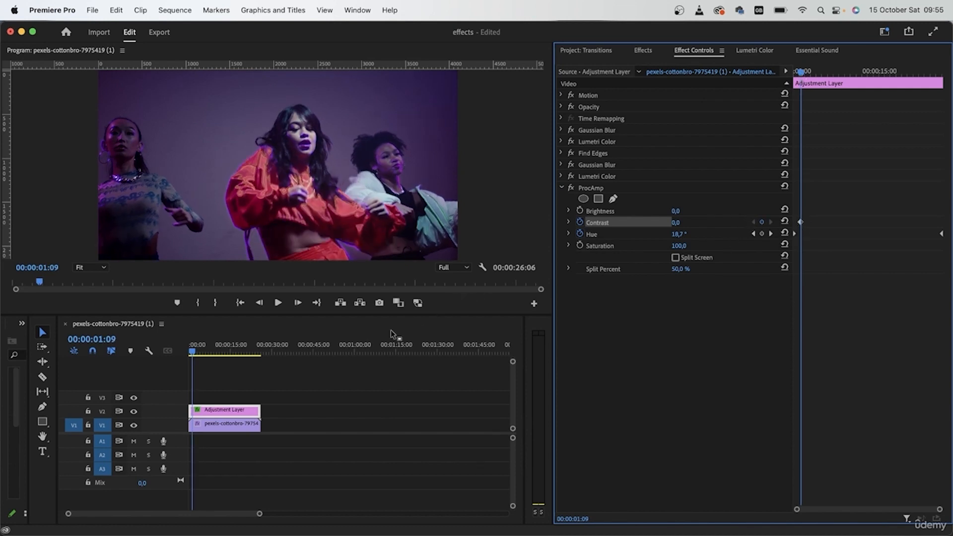
Step: Add ProcAmp Contrast keyframes of 70 at 00:00:01:14 and 0 at 00:00:01:19
{"action": "left_click", "coordinate": [298, 302]}
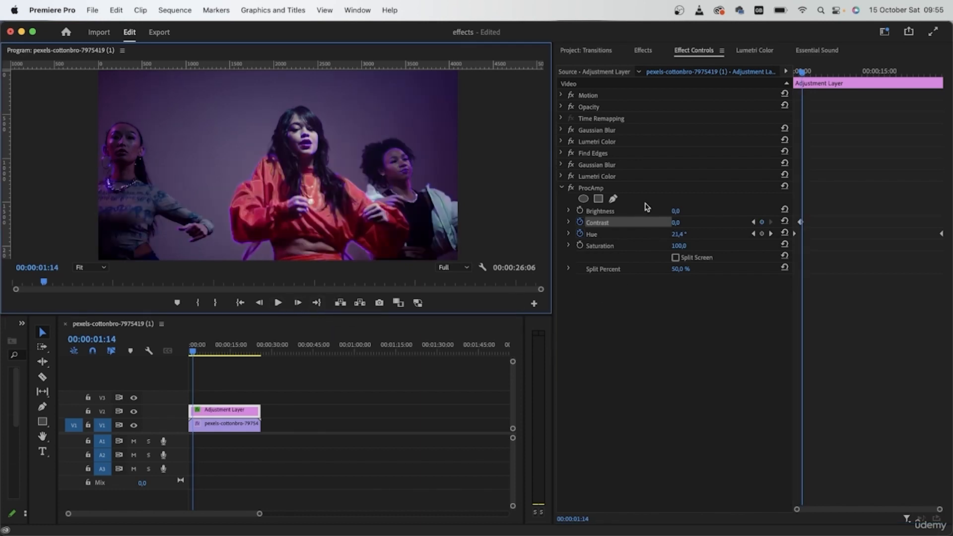
{"action": "left_click_drag", "start_coordinate": [674, 223], "coordinate": [708, 223]}
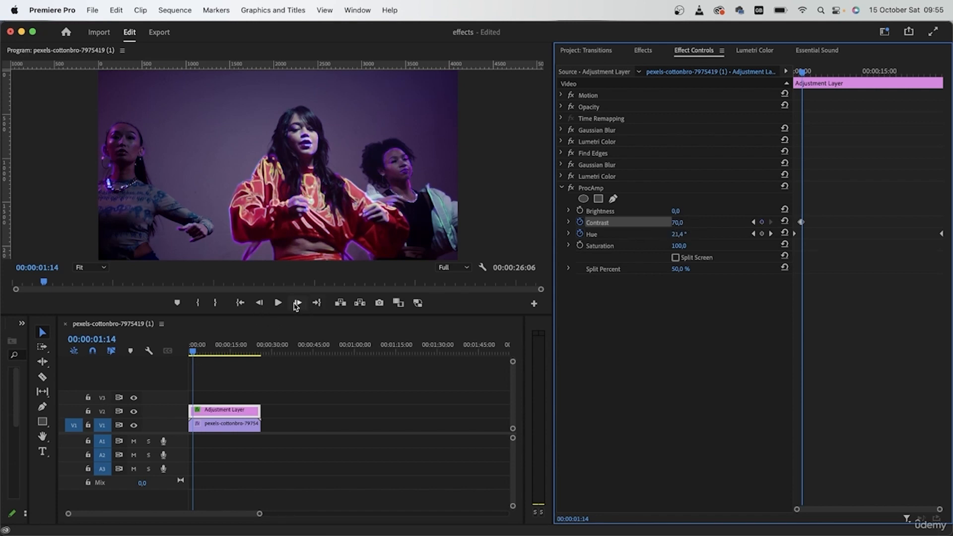
{"action": "left_click", "coordinate": [298, 303]}
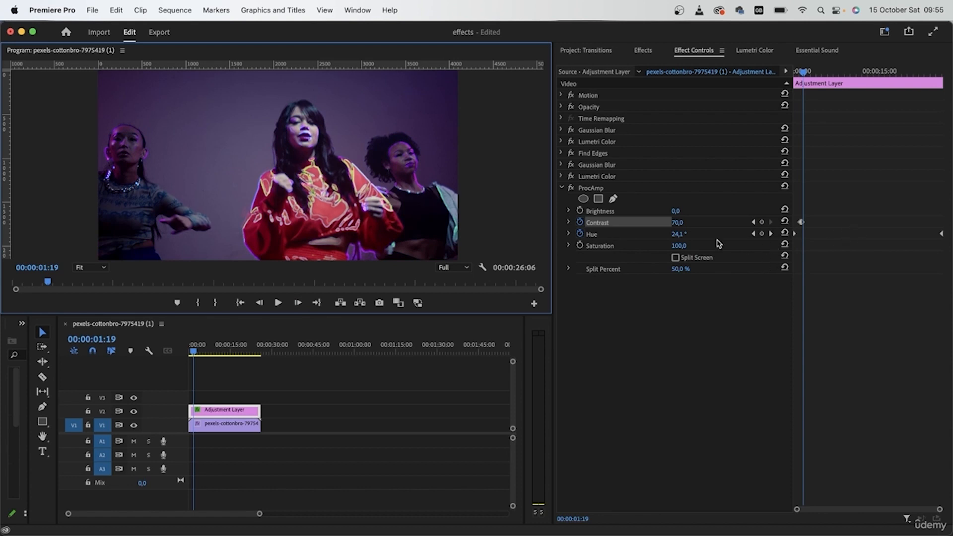
{"action": "left_click", "coordinate": [678, 223]}
{"action": "type", "text": "0"}
{"action": "key", "text": "Return"}
Step: Copy the group of Contrast keyframes and paste it repeatedly along the adjustment layer up to 00:00:11:17
{"action": "left_click_drag", "start_coordinate": [795, 73], "coordinate": [811, 94]}
{"action": "scroll", "coordinate": [803, 234], "scroll_direction": "up", "scroll_amount": 6}
{"action": "scroll", "coordinate": [798, 246], "scroll_direction": "down", "scroll_amount": 6}
{"action": "left_click_drag", "start_coordinate": [821, 204], "coordinate": [797, 226]}
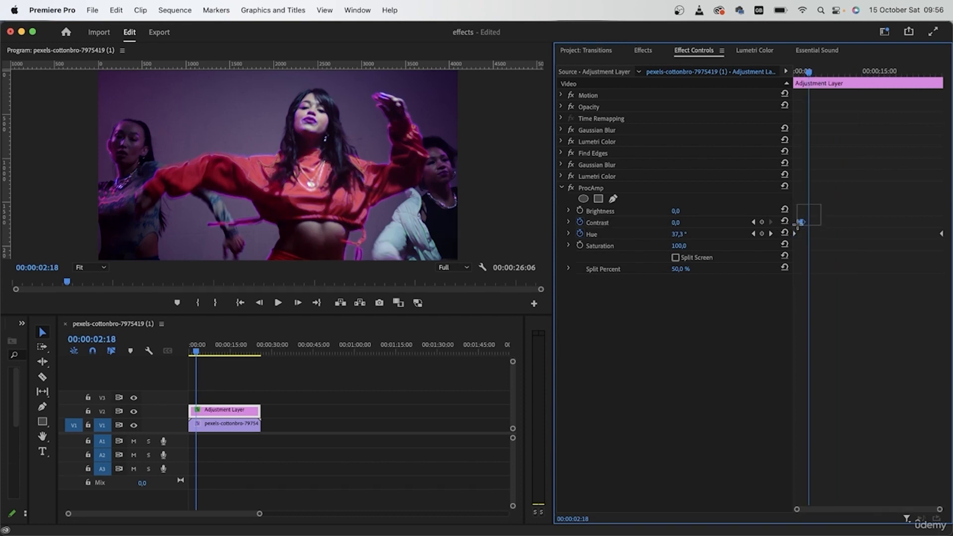
{"action": "left_click_drag", "start_coordinate": [811, 75], "coordinate": [862, 77]}
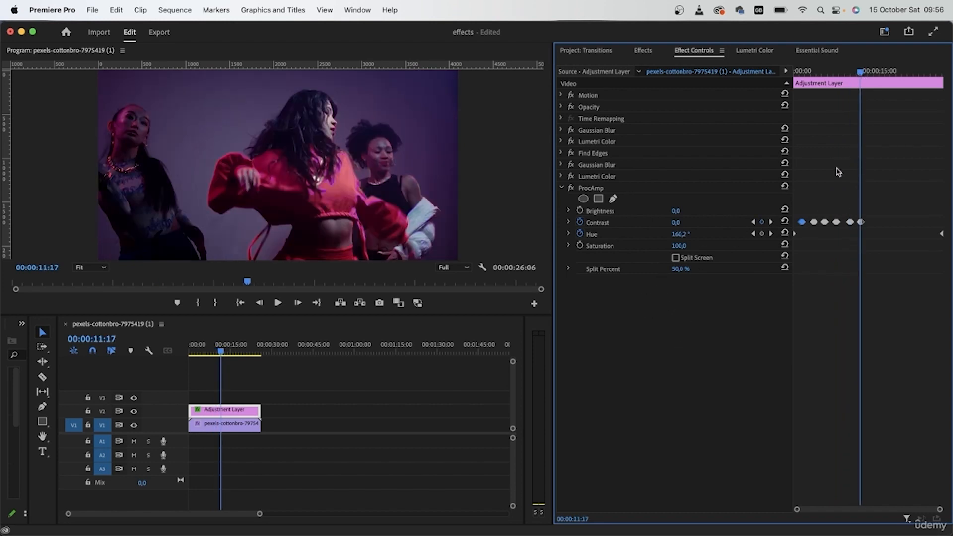
Step: Keyframe the ProcAmp Saturation from 0 at 00:00:00:00 to 161 at 00:00:02:03
{"action": "left_click_drag", "start_coordinate": [858, 80], "coordinate": [880, 76]}
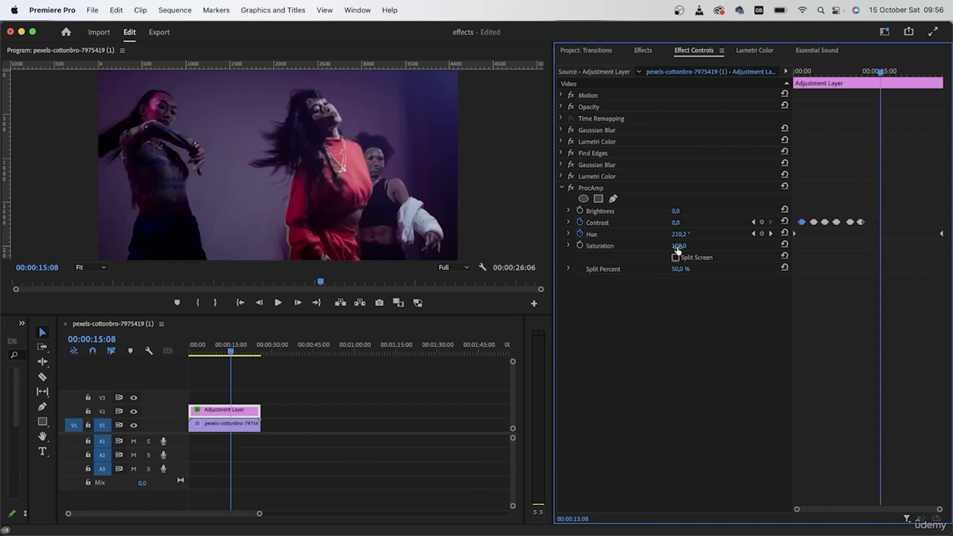
{"action": "left_click_drag", "start_coordinate": [678, 246], "coordinate": [641, 246]}
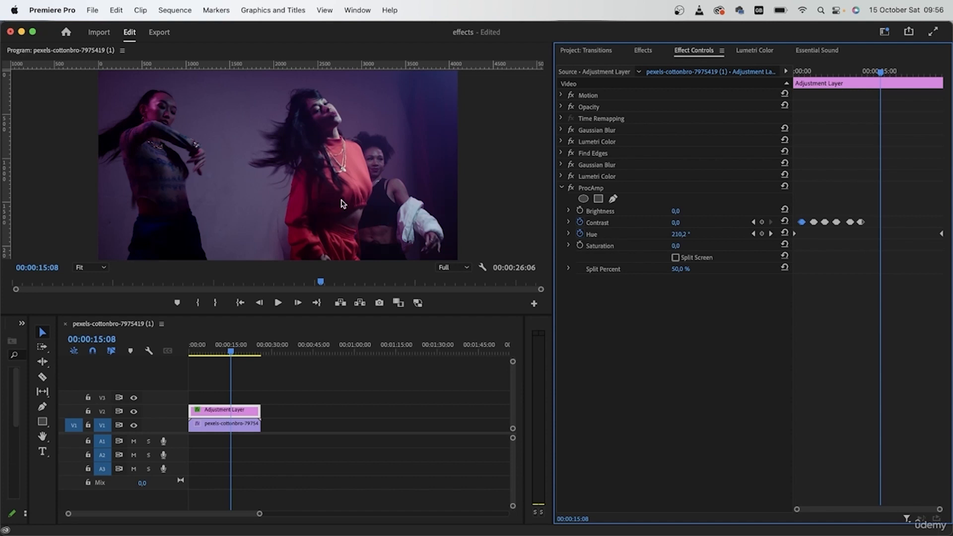
{"action": "left_click_drag", "start_coordinate": [880, 73], "coordinate": [774, 84]}
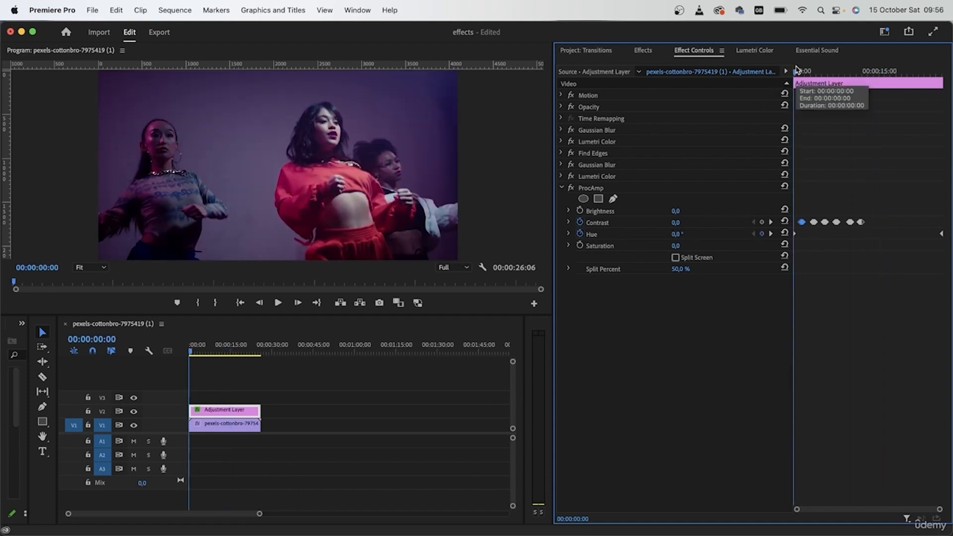
{"action": "left_click", "coordinate": [579, 246]}
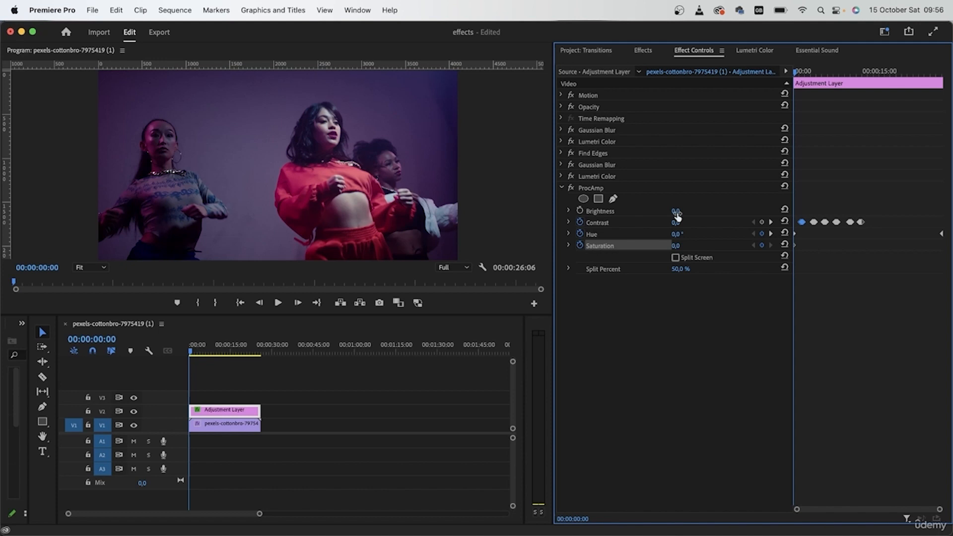
{"action": "left_click_drag", "start_coordinate": [801, 74], "coordinate": [805, 72]}
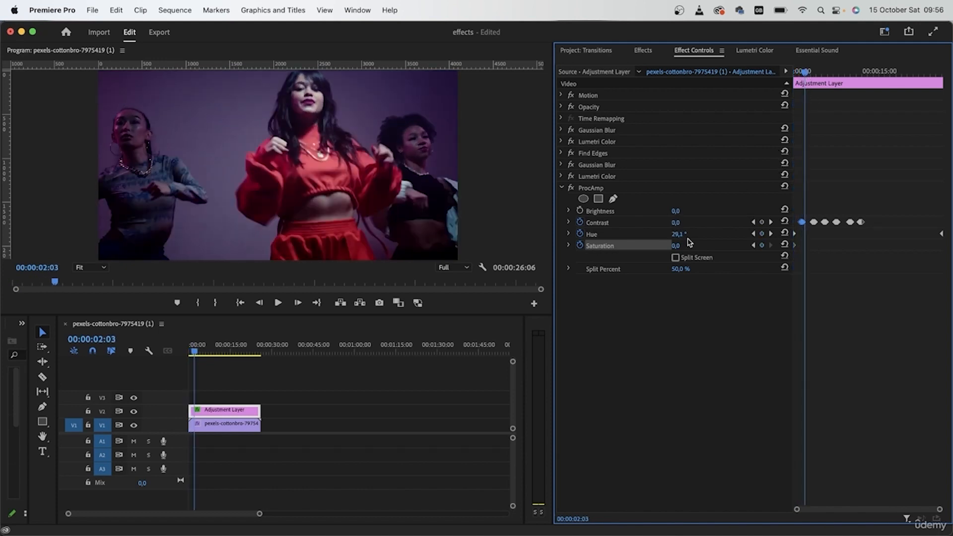
{"action": "left_click_drag", "start_coordinate": [676, 246], "coordinate": [709, 246]}
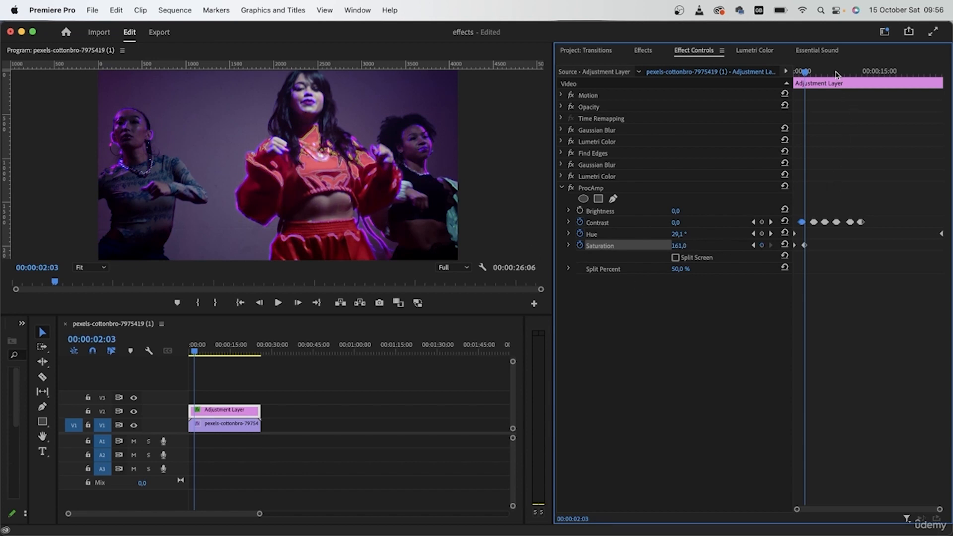
Step: Mark the sequence's in-to-out range from 00:00:00:00 to 00:00:25:20
{"action": "left_click", "coordinate": [330, 421]}
{"action": "key", "text": "Home"}
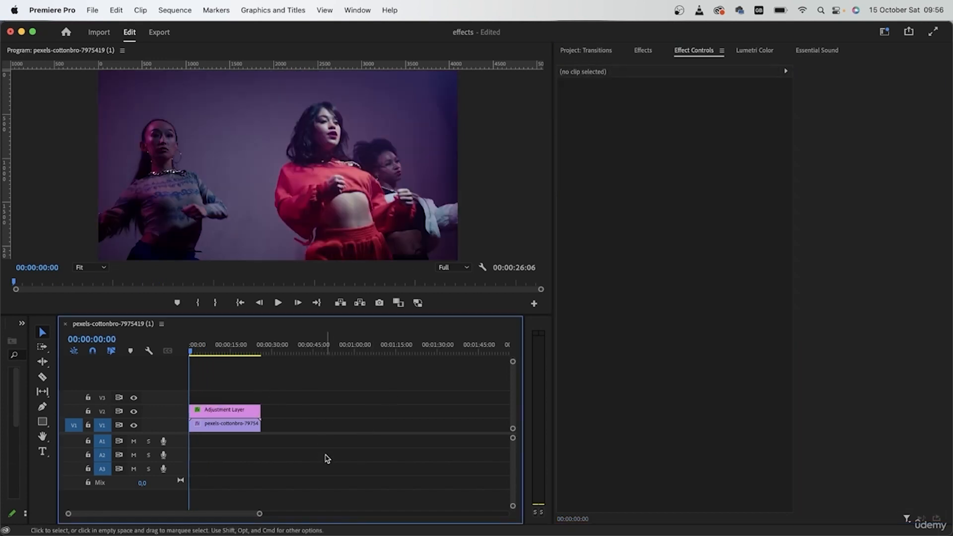
{"action": "left_click_drag", "start_coordinate": [257, 349], "coordinate": [262, 350]}
{"action": "key", "text": "o"}
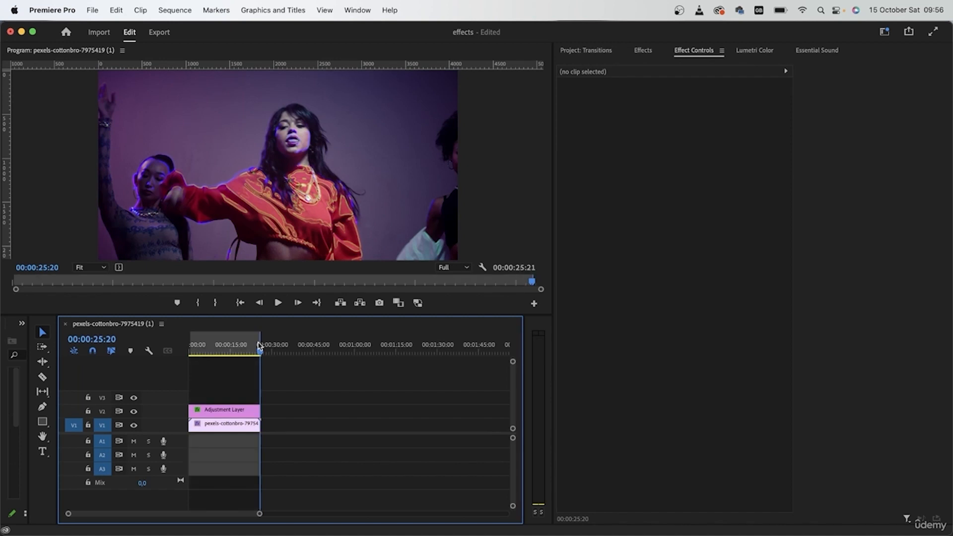
Step: Render the sequence from In to Out and play the result from the start in the enlarged program view
{"action": "left_click", "coordinate": [175, 10]}
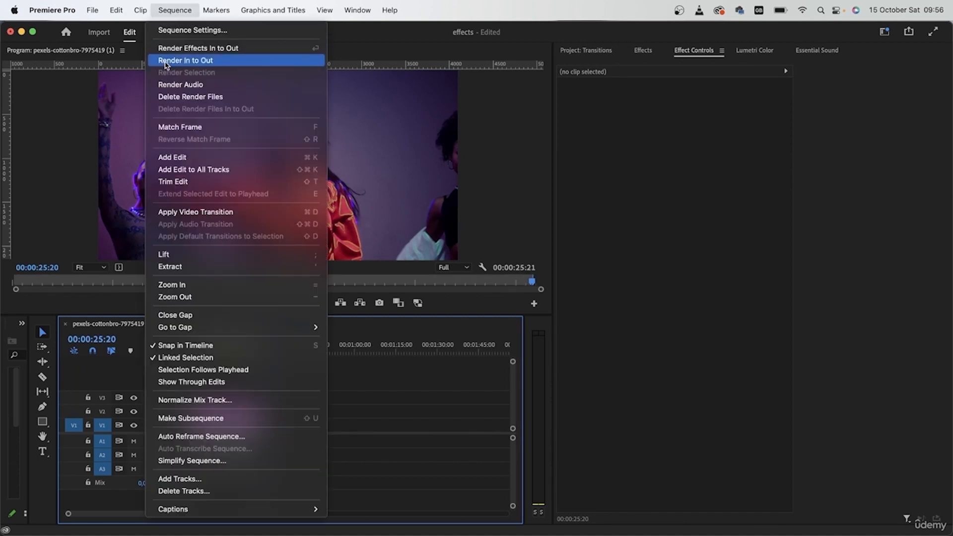
{"action": "left_click", "coordinate": [167, 60]}
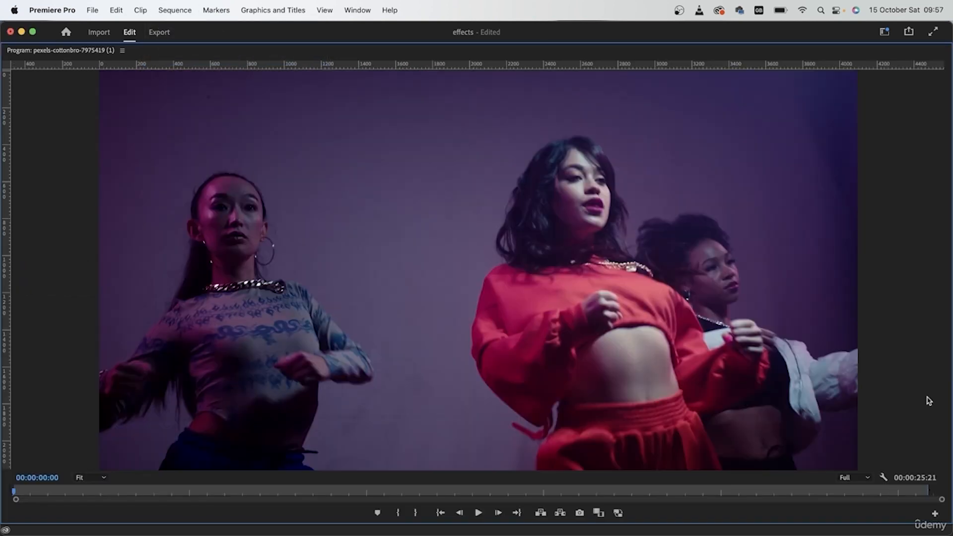
{"action": "key", "text": "space"}
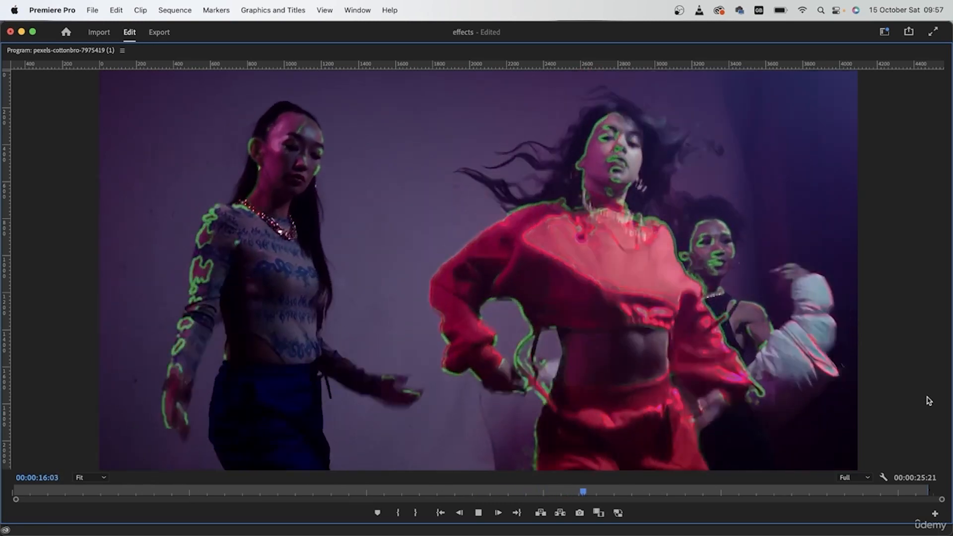
Step: Stop playback and restore the normal workspace layout with a widened program view and timeline
{"action": "key", "text": "space"}
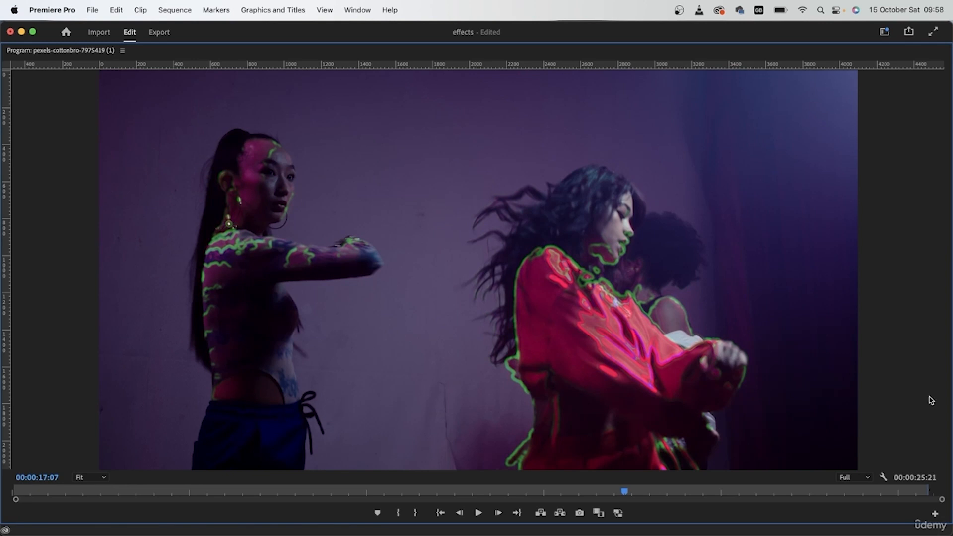
{"action": "key", "text": "grave"}
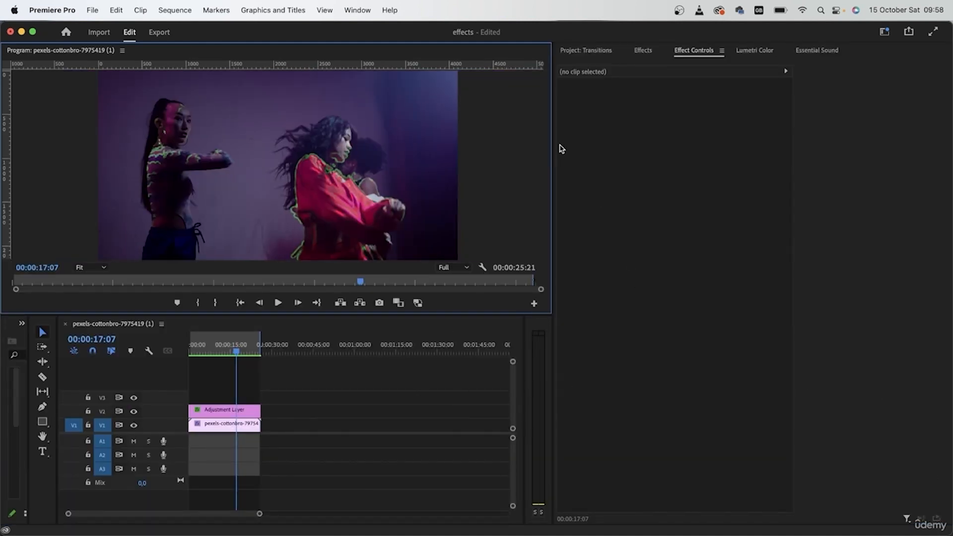
{"action": "left_click_drag", "start_coordinate": [552, 131], "coordinate": [793, 157]}
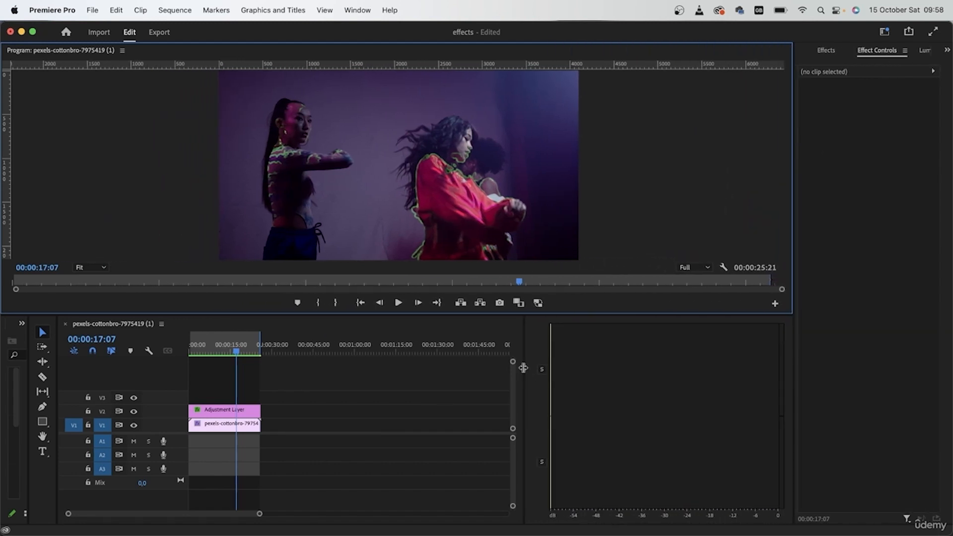
{"action": "left_click_drag", "start_coordinate": [524, 368], "coordinate": [707, 380]}
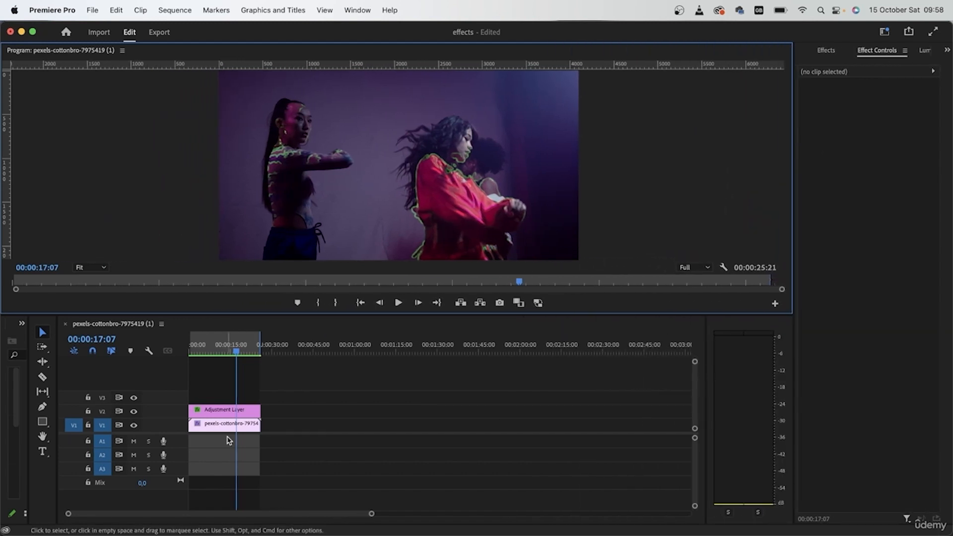
Step: Add sequence markers at 00:00:03:15, 00:00:05:00, 00:00:05:20 and 00:00:08:05
{"action": "left_click_drag", "start_coordinate": [237, 355], "coordinate": [176, 352]}
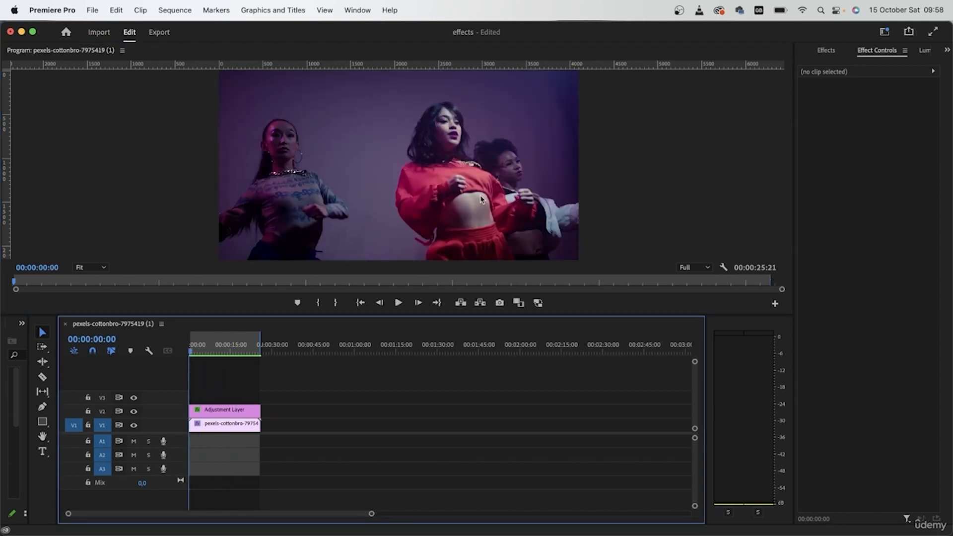
{"action": "left_click", "coordinate": [193, 352]}
{"action": "left_click_drag", "start_coordinate": [192, 352], "coordinate": [200, 353]}
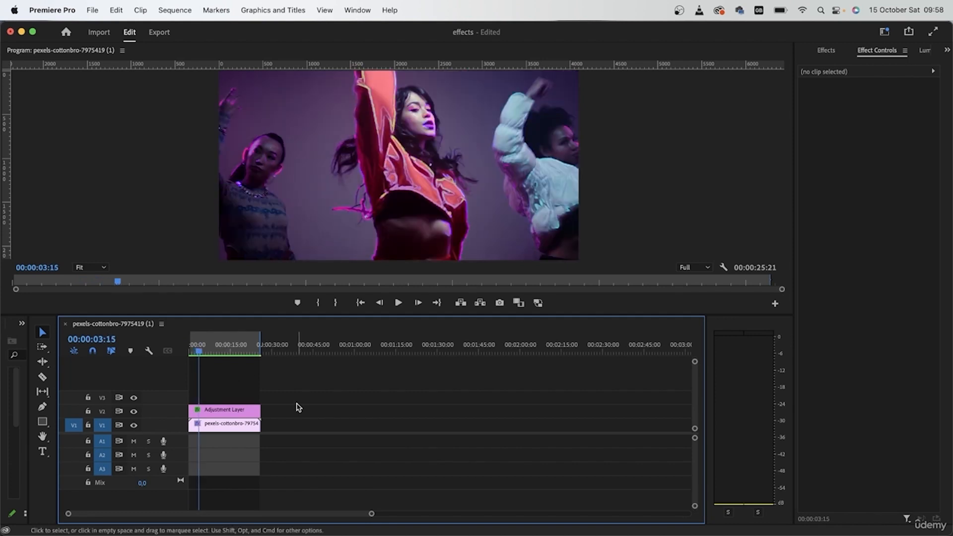
{"action": "key", "text": "m"}
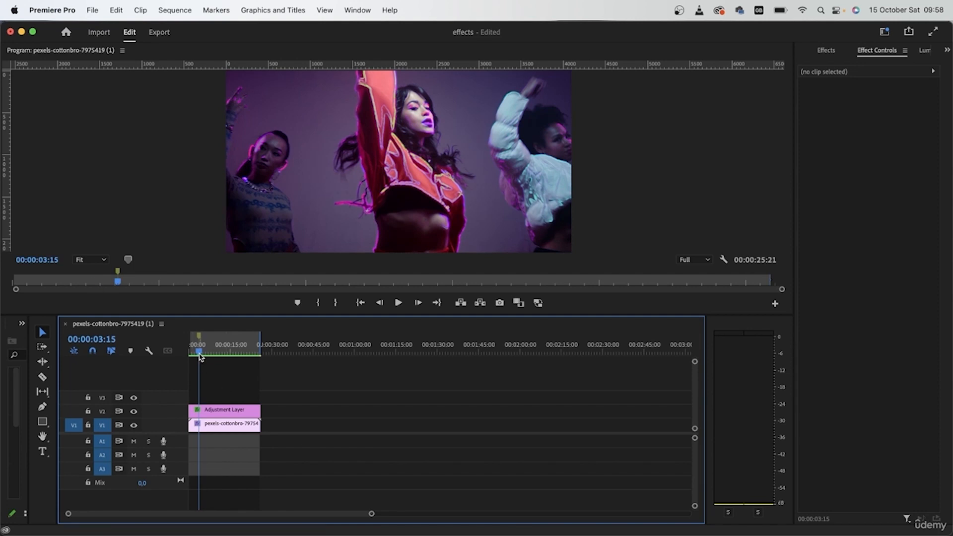
{"action": "key", "text": "space"}
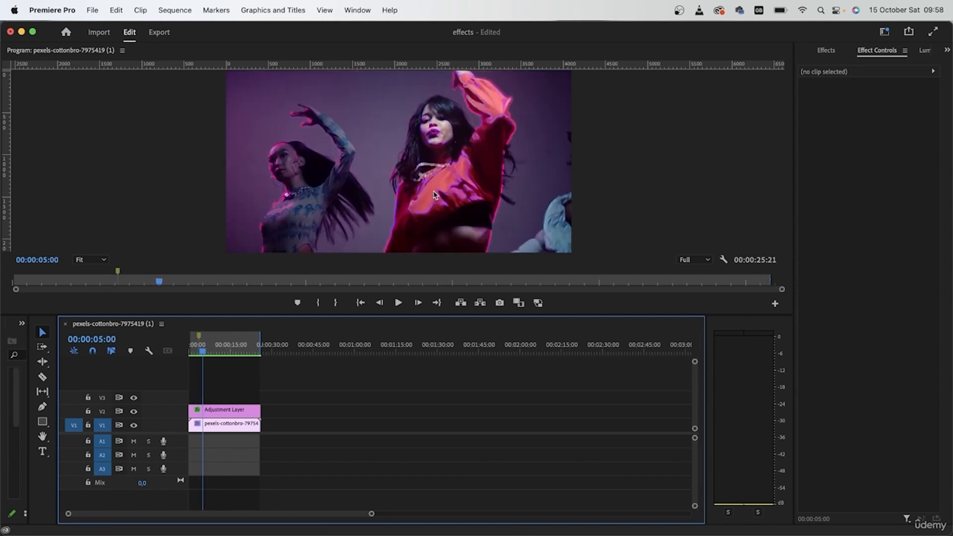
{"action": "key", "text": "m"}
{"action": "left_click_drag", "start_coordinate": [205, 357], "coordinate": [207, 356]}
{"action": "key", "text": "m"}
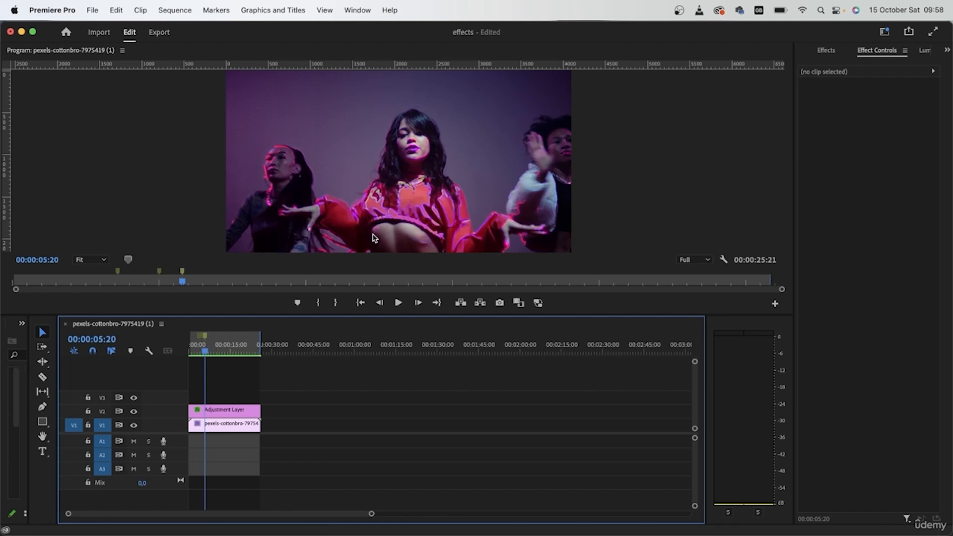
{"action": "left_click_drag", "start_coordinate": [207, 356], "coordinate": [213, 356]}
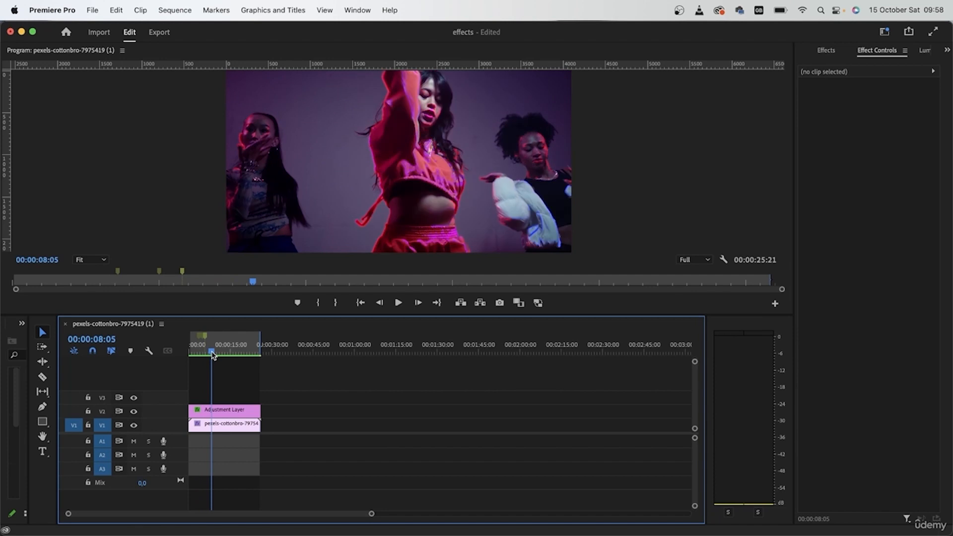
{"action": "key", "text": "m"}
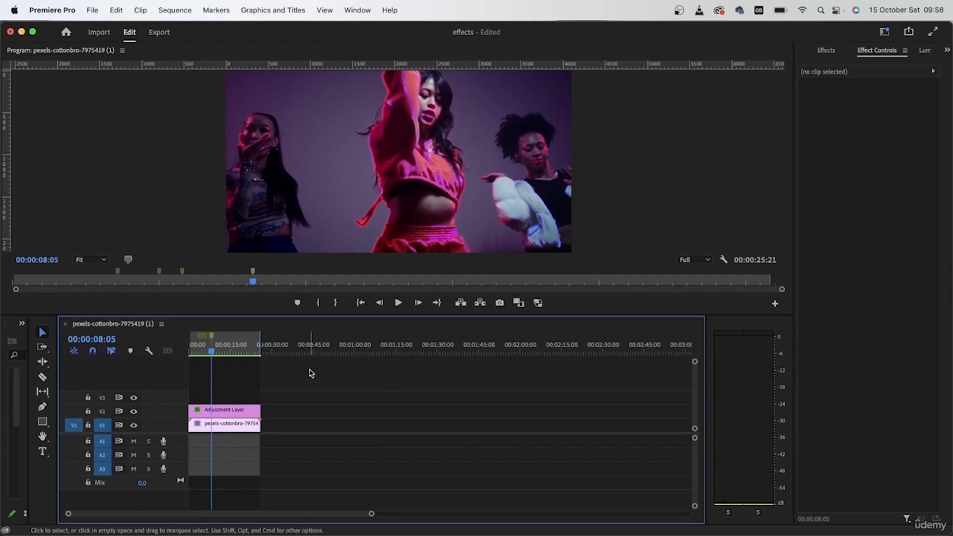
Step: Widen the Effect Controls area and show the effects of the adjustment layer
{"action": "left_click", "coordinate": [925, 51]}
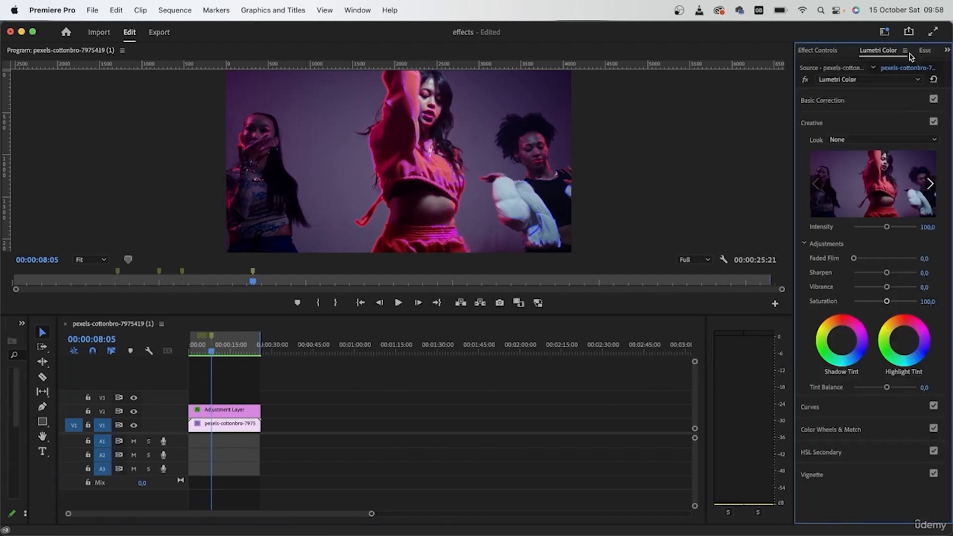
{"action": "left_click", "coordinate": [826, 51]}
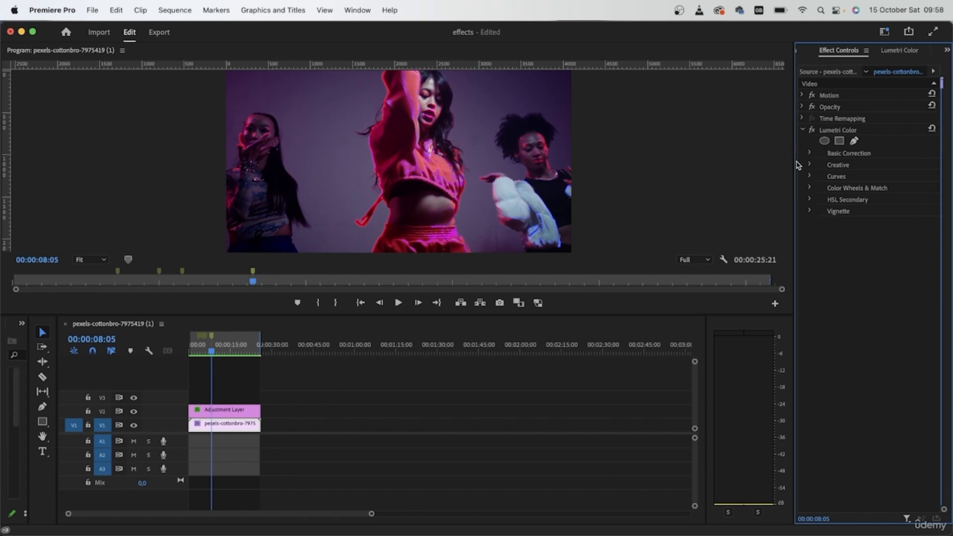
{"action": "left_click_drag", "start_coordinate": [795, 160], "coordinate": [554, 169]}
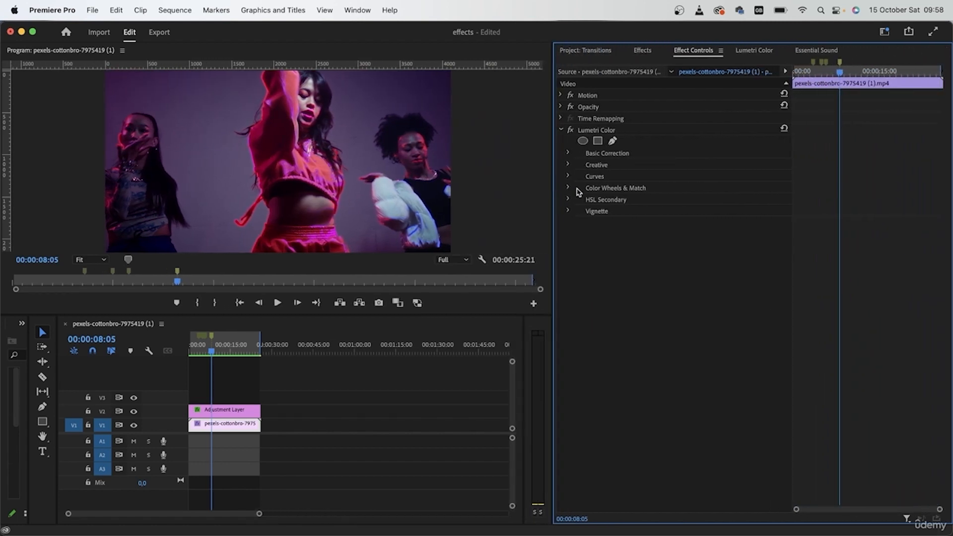
{"action": "left_click", "coordinate": [246, 410]}
Step: Move the nearby group of three ProcAmp Contrast keyframes so its middle keyframe sits on the 00:00:03:15 marker
{"action": "left_click", "coordinate": [85, 278]}
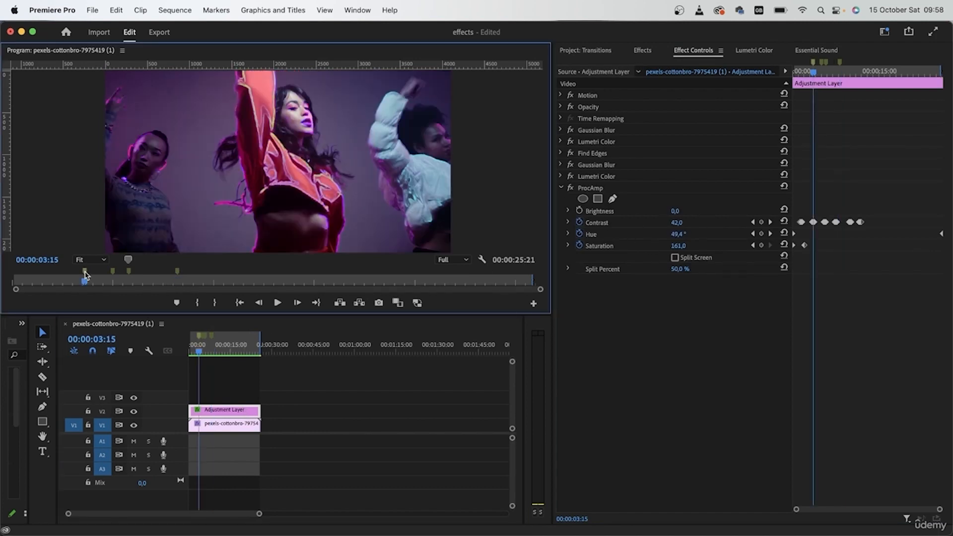
{"action": "scroll", "coordinate": [844, 226], "scroll_direction": "up", "scroll_amount": 5}
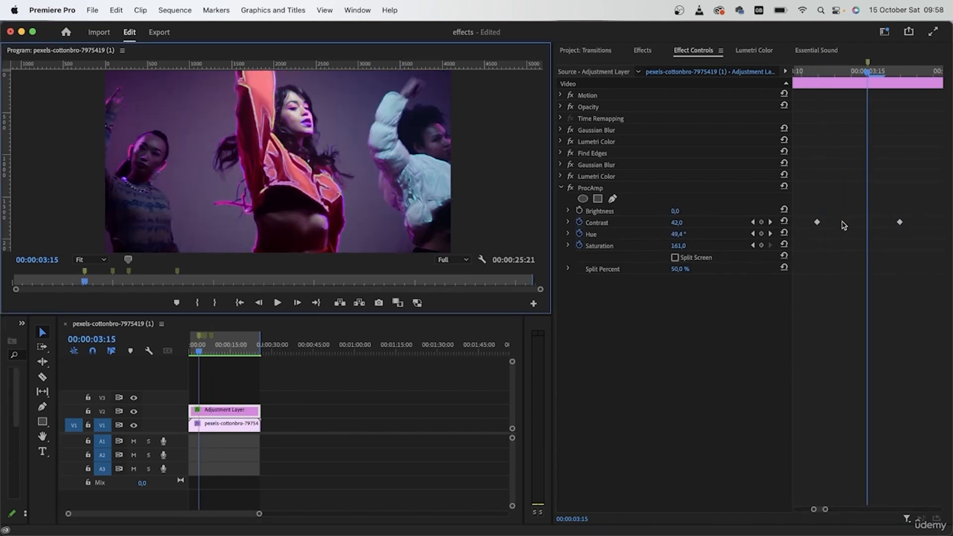
{"action": "scroll", "coordinate": [847, 258], "scroll_direction": "down", "scroll_amount": 5}
{"action": "left_click", "coordinate": [907, 211]}
{"action": "left_click_drag", "start_coordinate": [907, 211], "coordinate": [879, 226]}
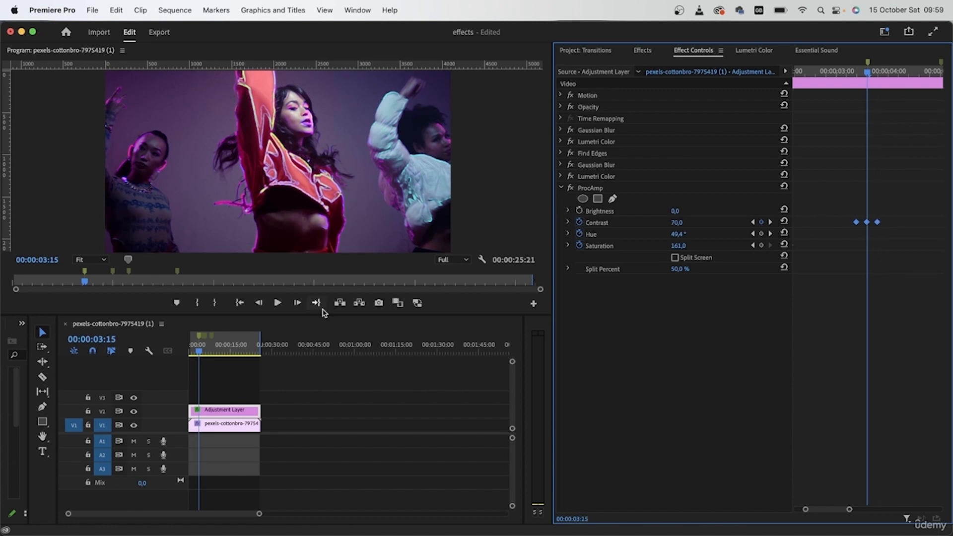
Step: Move the next group of Contrast keyframes so its peak of 70 falls on the 00:00:05:00 marker
{"action": "left_click", "coordinate": [114, 274]}
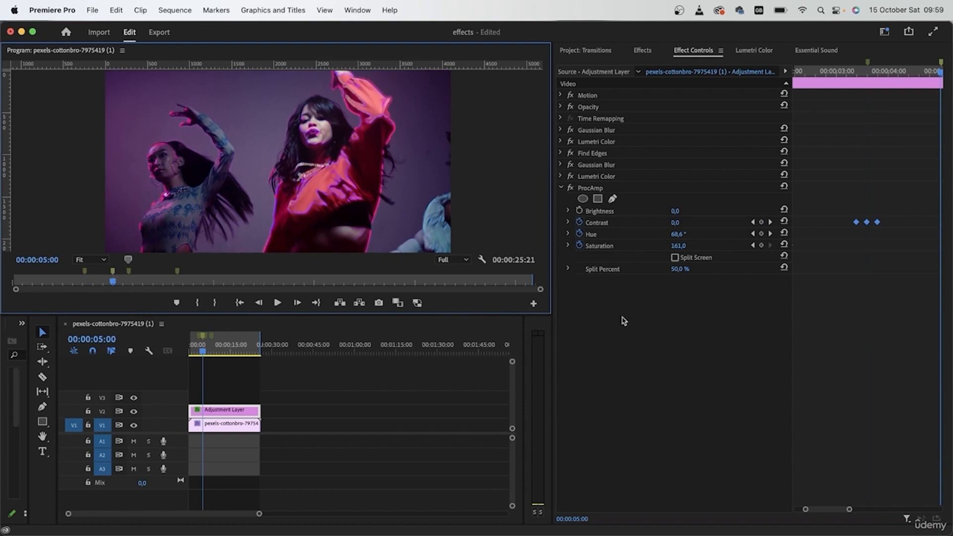
{"action": "scroll", "coordinate": [850, 286], "scroll_direction": "down", "scroll_amount": 5}
{"action": "scroll", "coordinate": [828, 254], "scroll_direction": "up", "scroll_amount": 8}
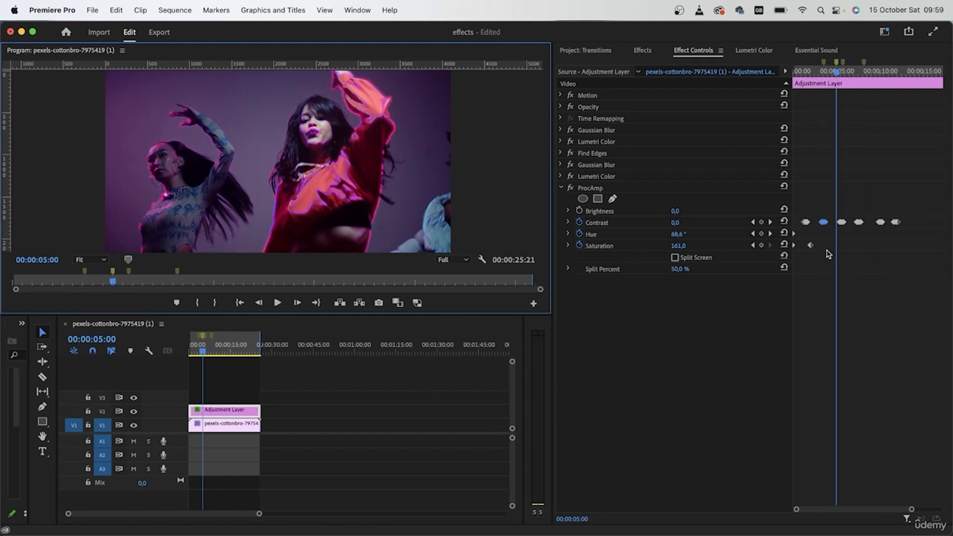
{"action": "scroll", "coordinate": [875, 248], "scroll_direction": "down", "scroll_amount": 2}
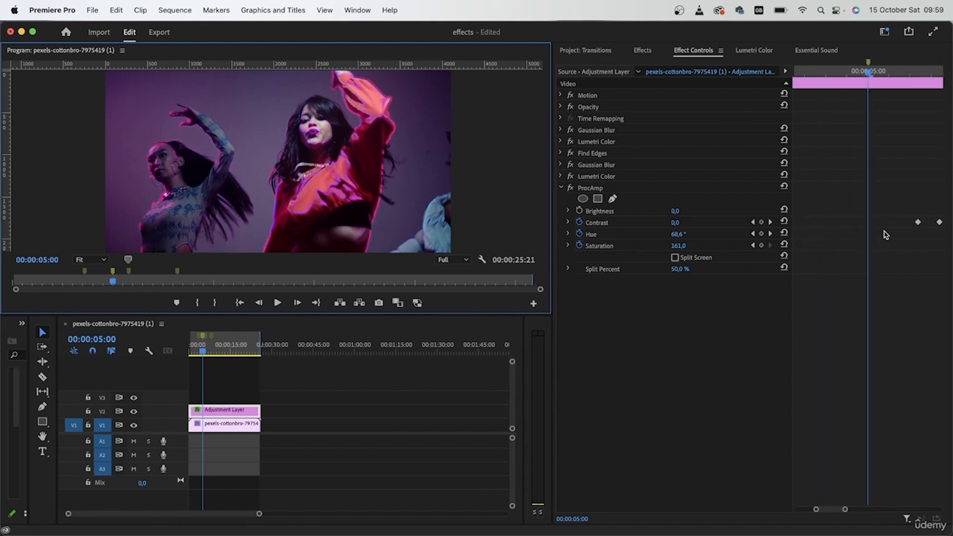
{"action": "left_click_drag", "start_coordinate": [833, 513], "coordinate": [836, 513]}
{"action": "left_click_drag", "start_coordinate": [919, 209], "coordinate": [830, 244]}
{"action": "left_click_drag", "start_coordinate": [878, 226], "coordinate": [808, 224]}
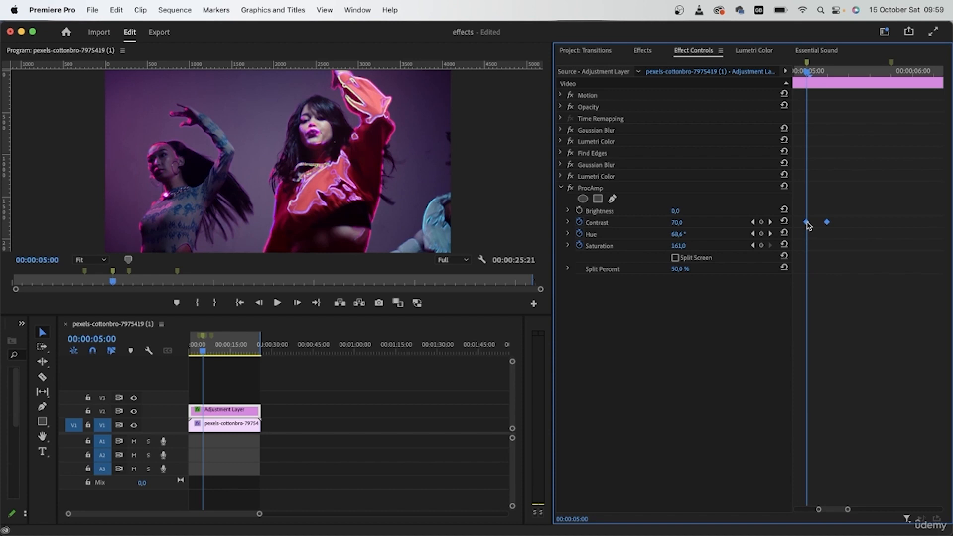
Step: Shift the following group of Contrast keyframes so its peak of 70 lands on the 00:00:05:20 marker
{"action": "left_click", "coordinate": [129, 281]}
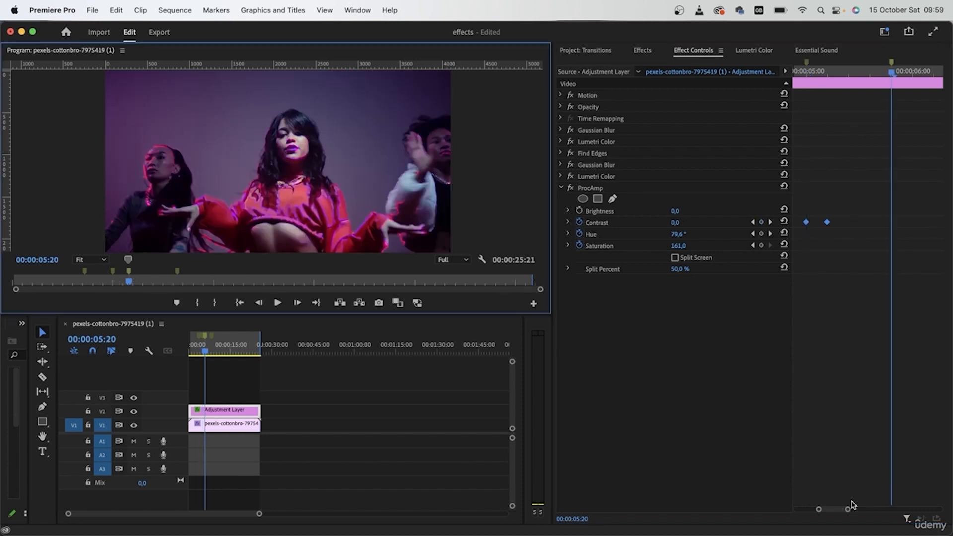
{"action": "mouse_move", "coordinate": [839, 512]}
{"action": "left_mouse_down"}
{"action": "mouse_move", "coordinate": [847, 512]}
{"action": "mouse_move", "coordinate": [832, 511]}
{"action": "left_mouse_up"}
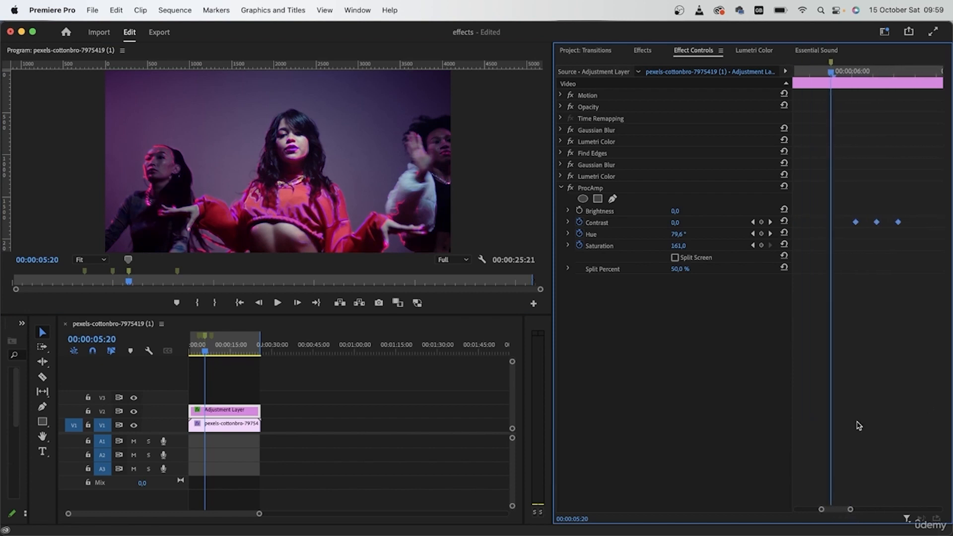
{"action": "left_click_drag", "start_coordinate": [877, 225], "coordinate": [835, 231]}
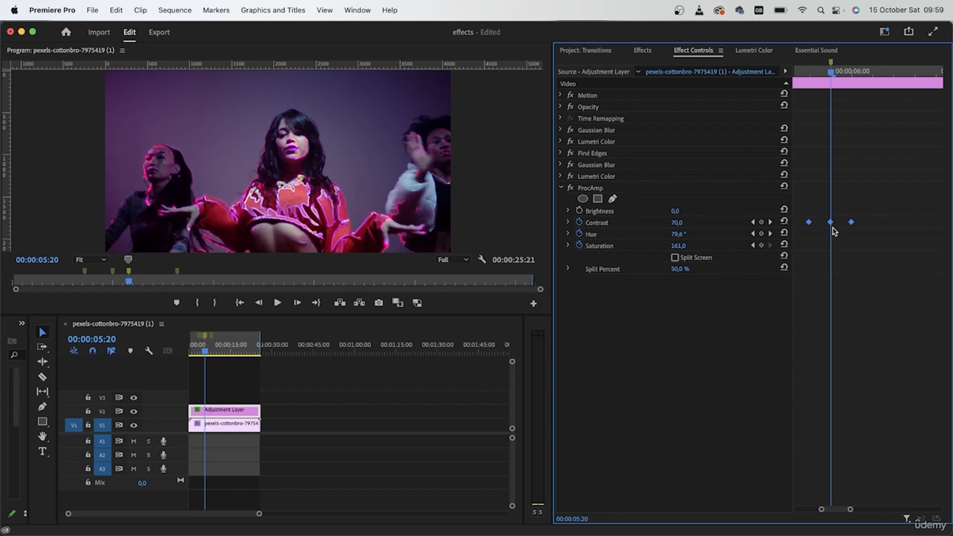
Step: Bring the group of Contrast keyframes after 00:00:09:00 back so its middle keyframe sits on the 00:00:08:05 marker
{"action": "left_click", "coordinate": [178, 272]}
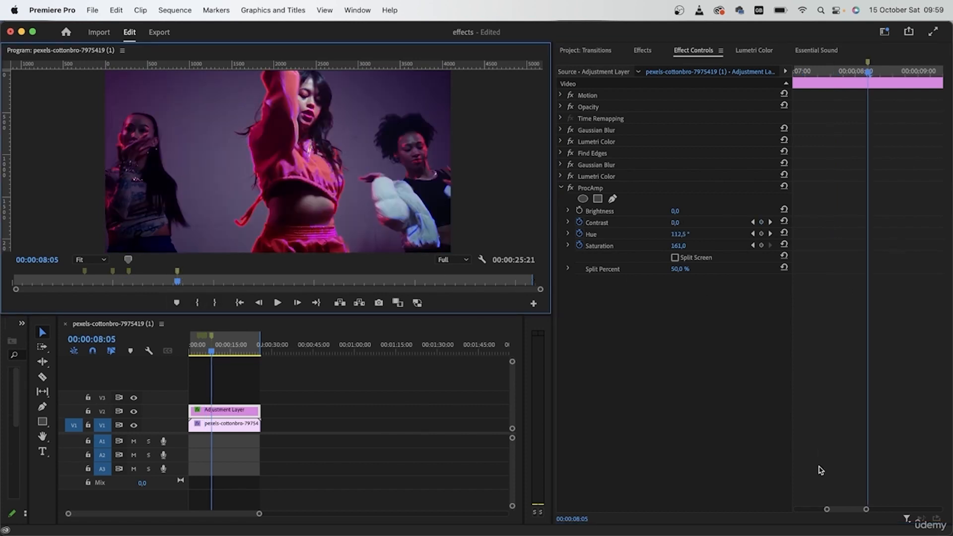
{"action": "left_click_drag", "start_coordinate": [846, 518], "coordinate": [850, 512]}
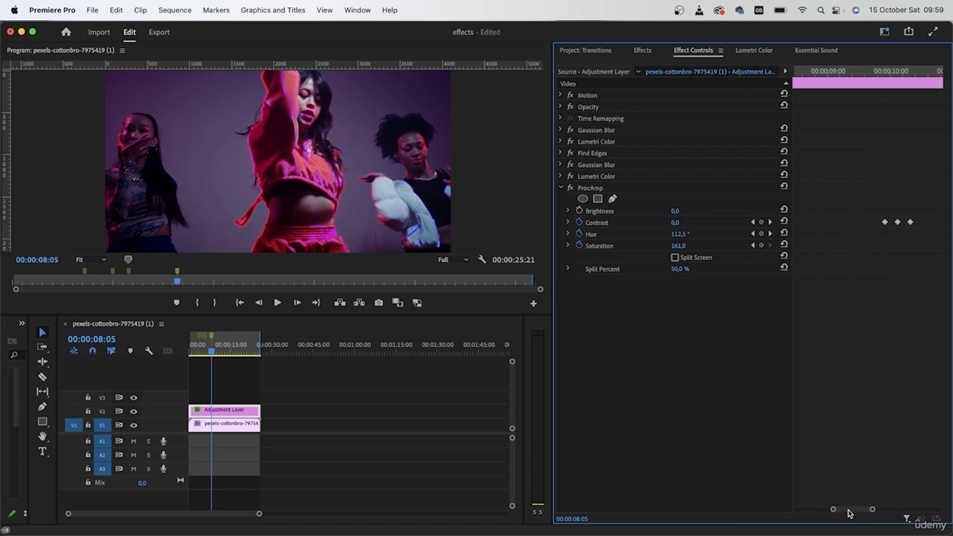
{"action": "left_click_drag", "start_coordinate": [929, 207], "coordinate": [838, 263]}
{"action": "left_click_drag", "start_coordinate": [905, 222], "coordinate": [829, 225]}
{"action": "left_click_drag", "start_coordinate": [855, 516], "coordinate": [849, 513]}
{"action": "left_click_drag", "start_coordinate": [919, 223], "coordinate": [872, 225]}
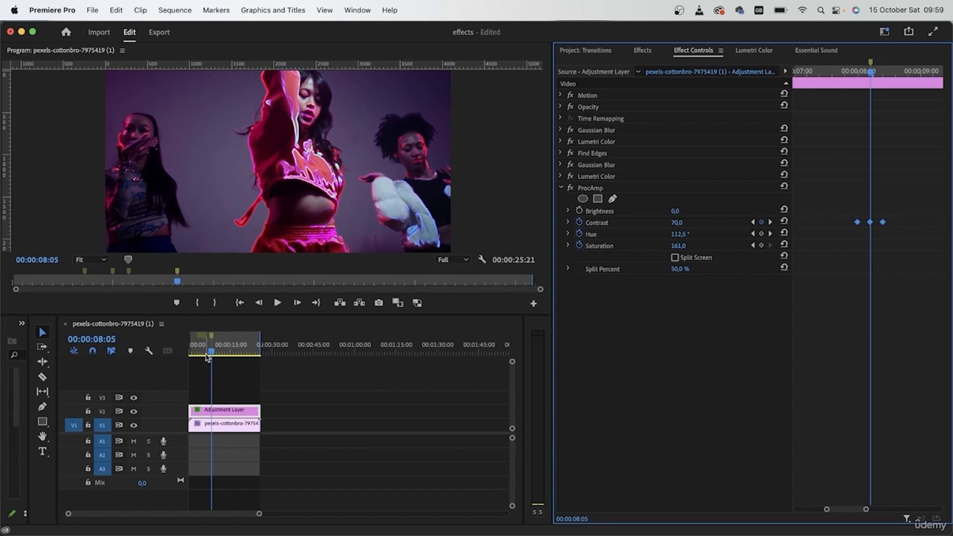
Step: Delete the Contrast keyframes between the 00:00:05:20 and 00:00:08:05 peaks to hold Contrast at 70 between the two markers
{"action": "left_click_drag", "start_coordinate": [211, 353], "coordinate": [207, 352]}
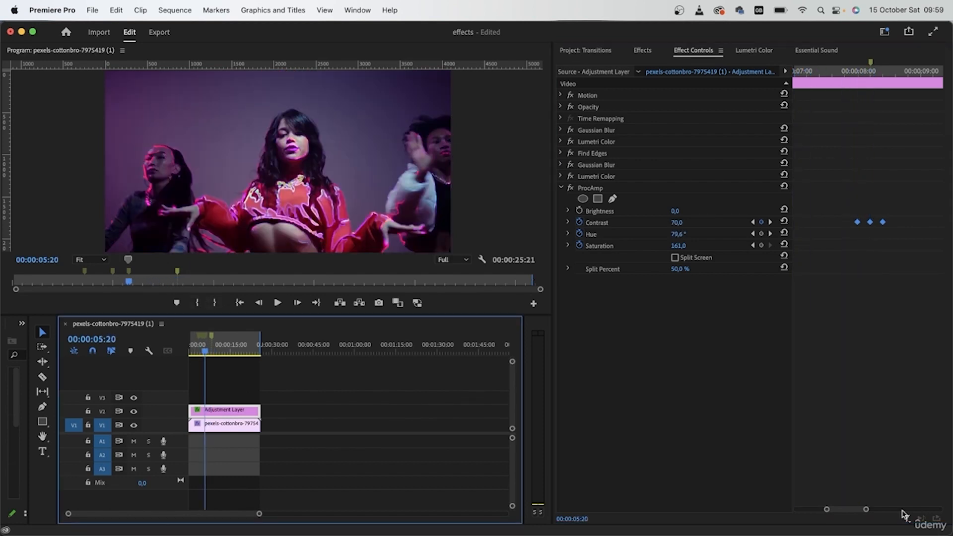
{"action": "left_click", "coordinate": [882, 286]}
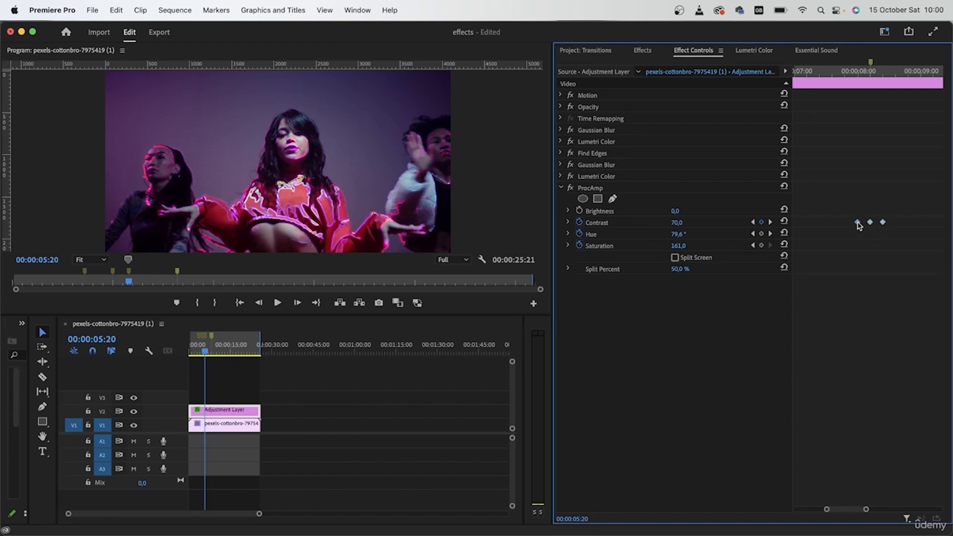
{"action": "left_click_drag", "start_coordinate": [845, 513], "coordinate": [836, 511]}
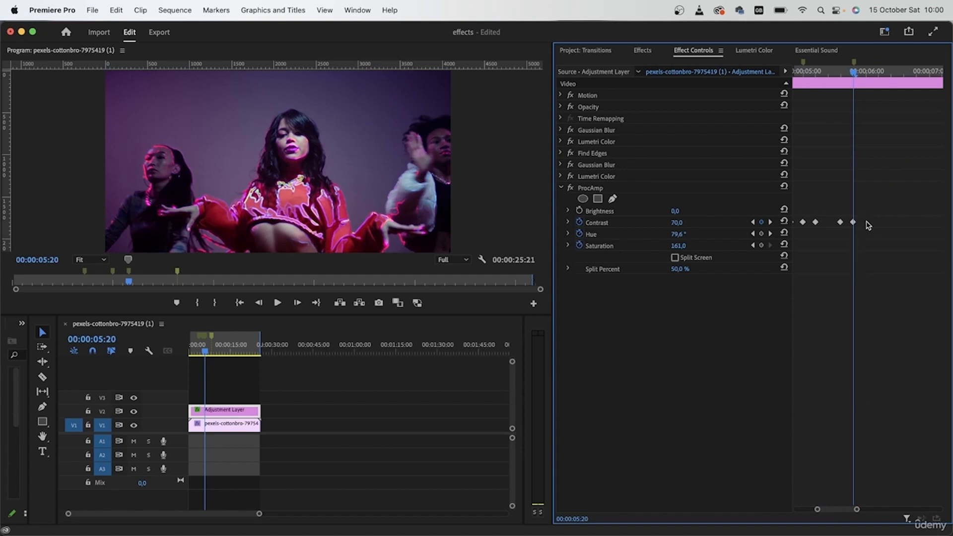
{"action": "scroll", "coordinate": [861, 339], "scroll_direction": "down", "scroll_amount": 10}
{"action": "scroll", "coordinate": [862, 339], "scroll_direction": "up", "scroll_amount": 1}
{"action": "scroll", "coordinate": [841, 277], "scroll_direction": "up", "scroll_amount": 2}
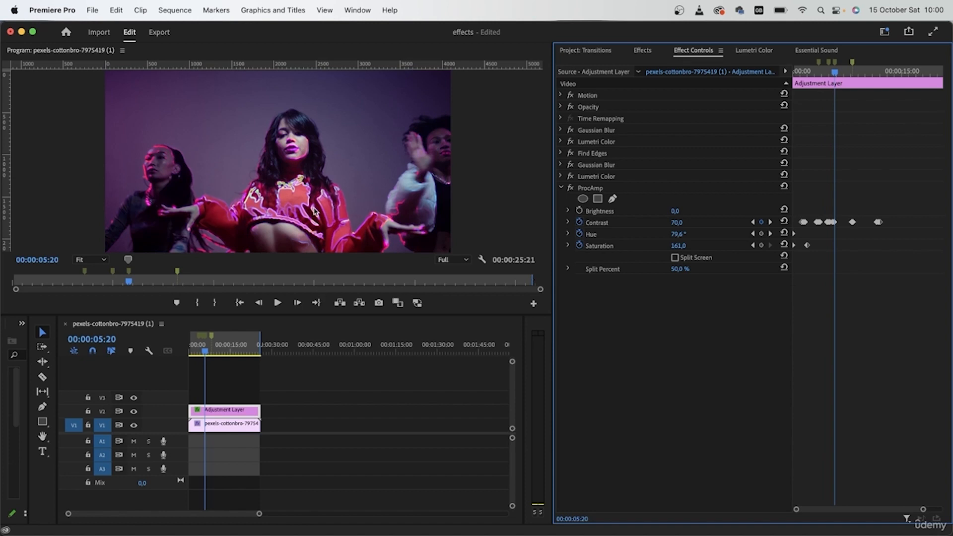
Step: Scrub from 00:00:05:22 to 00:00:11:00 to review the held glow, and widen the program view and timeline
{"action": "left_click", "coordinate": [133, 281]}
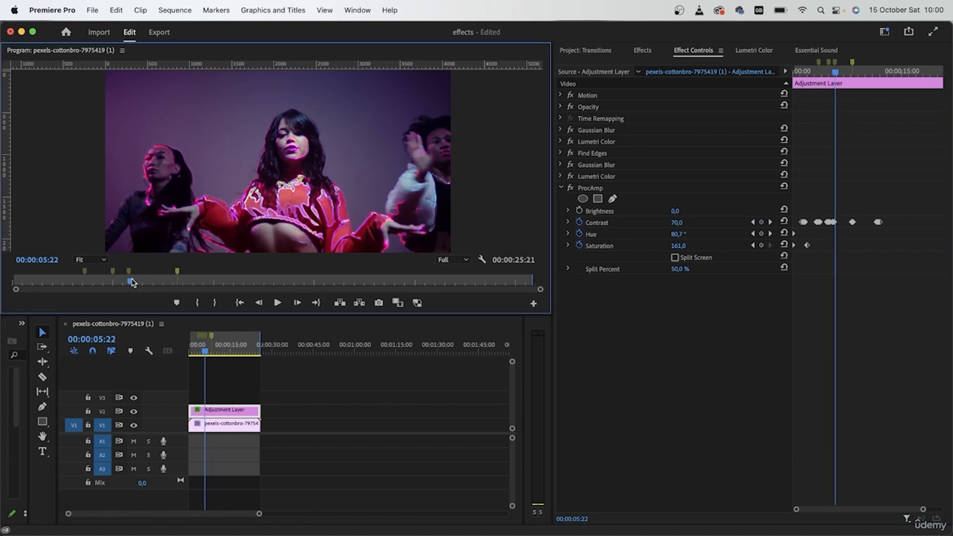
{"action": "left_click_drag", "start_coordinate": [134, 281], "coordinate": [168, 287]}
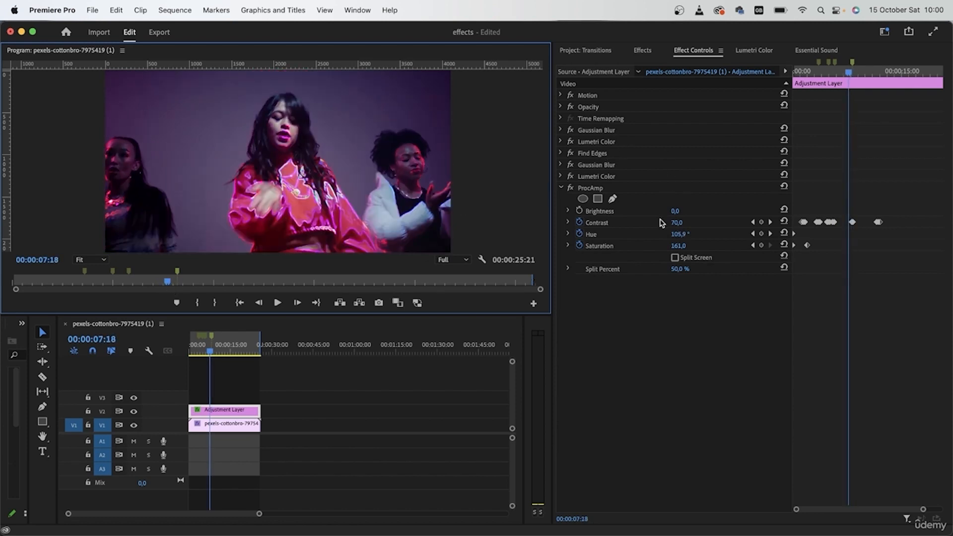
{"action": "left_click_drag", "start_coordinate": [210, 352], "coordinate": [220, 353]}
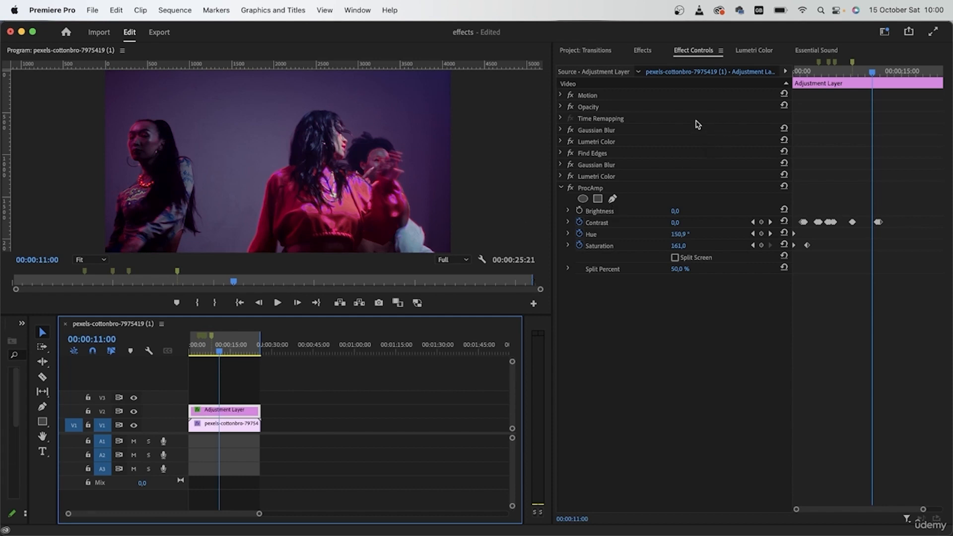
{"action": "left_click_drag", "start_coordinate": [553, 120], "coordinate": [745, 130]}
{"action": "left_click_drag", "start_coordinate": [523, 366], "coordinate": [687, 367]}
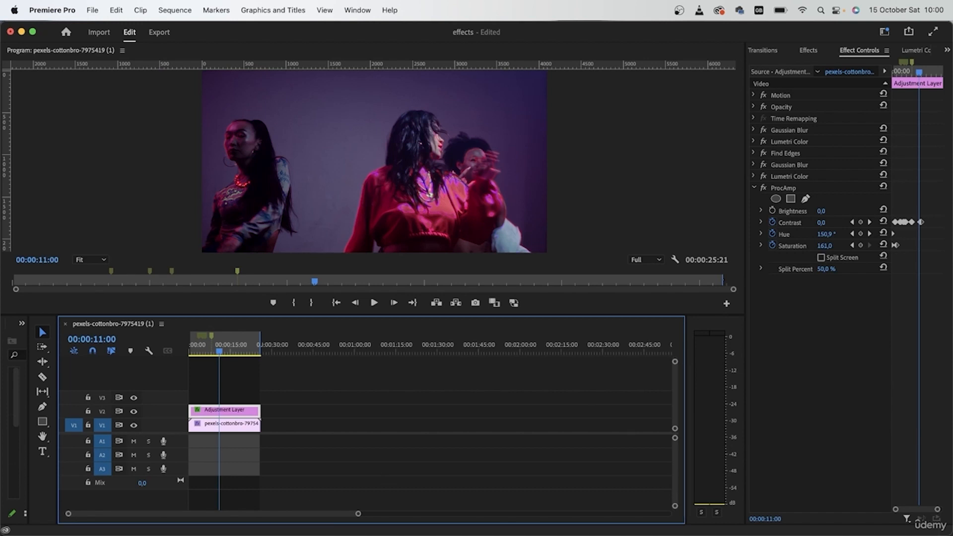
Step: Try desaturating the dance clip with a Lumetri Creative saturation of 0, review it along the timeline, and restore the saturation to 100
{"action": "left_click", "coordinate": [246, 443]}
{"action": "left_click", "coordinate": [217, 423]}
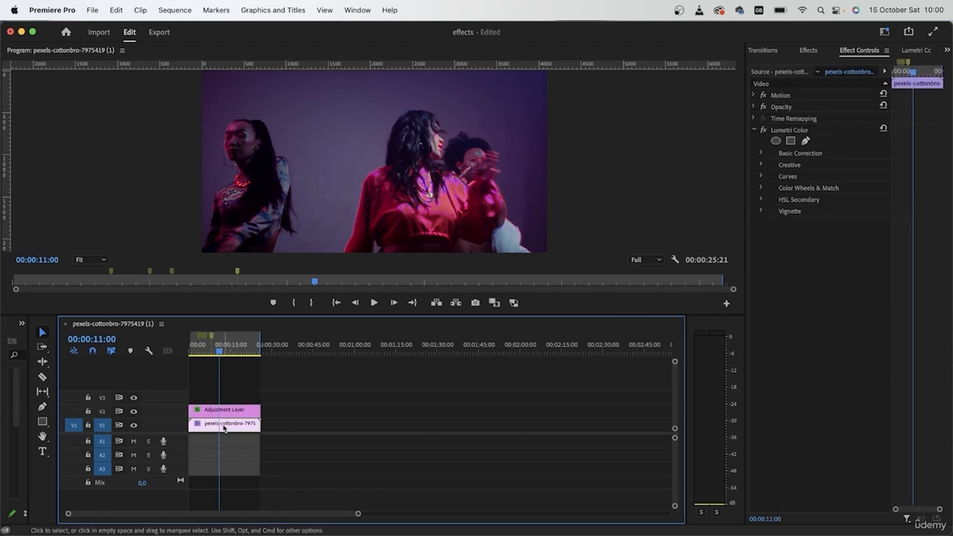
{"action": "left_click", "coordinate": [917, 50]}
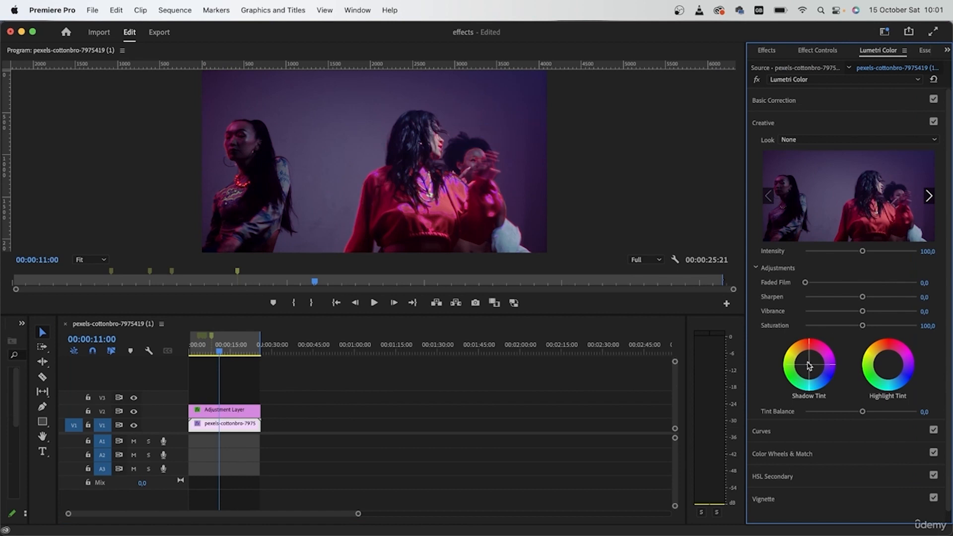
{"action": "left_click_drag", "start_coordinate": [863, 326], "coordinate": [720, 333]}
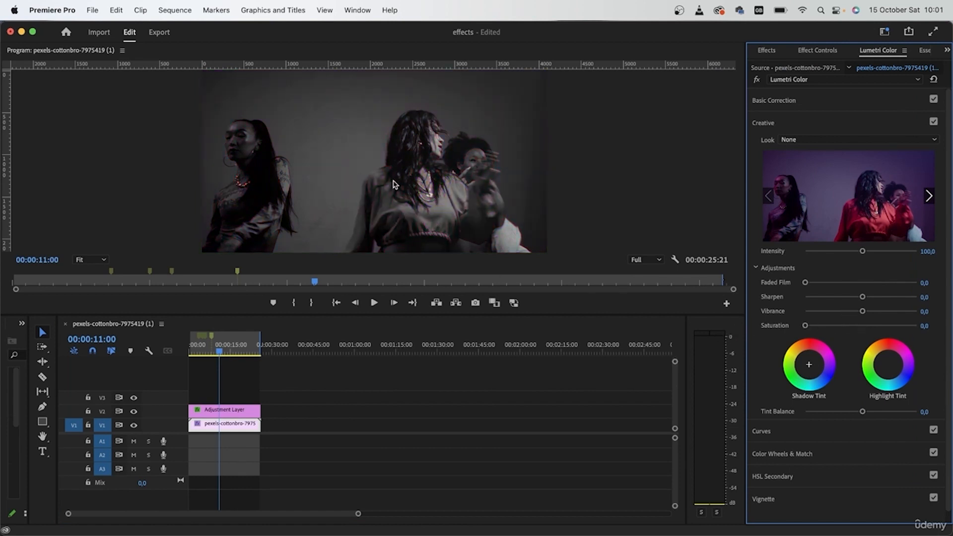
{"action": "left_click", "coordinate": [244, 351]}
{"action": "left_click_drag", "start_coordinate": [244, 351], "coordinate": [218, 353]}
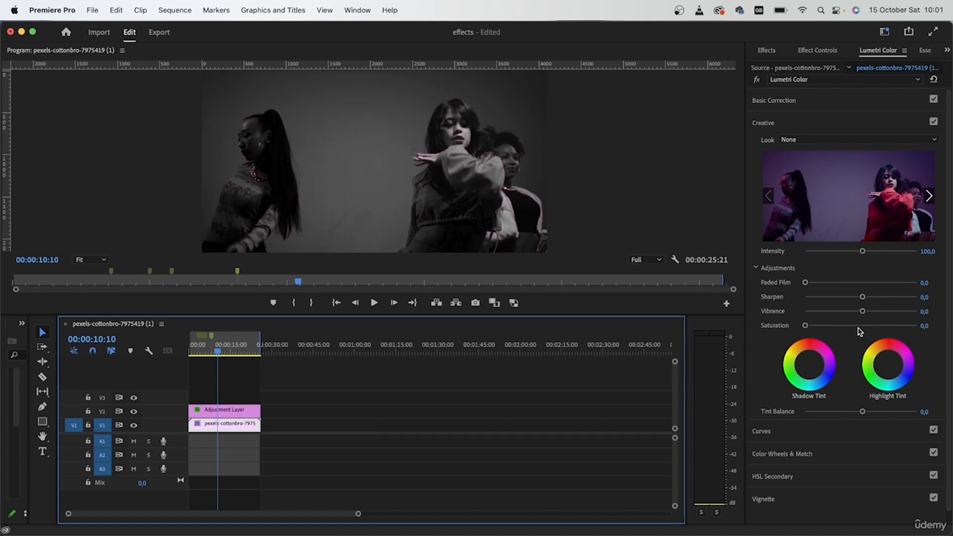
{"action": "left_click", "coordinate": [927, 326]}
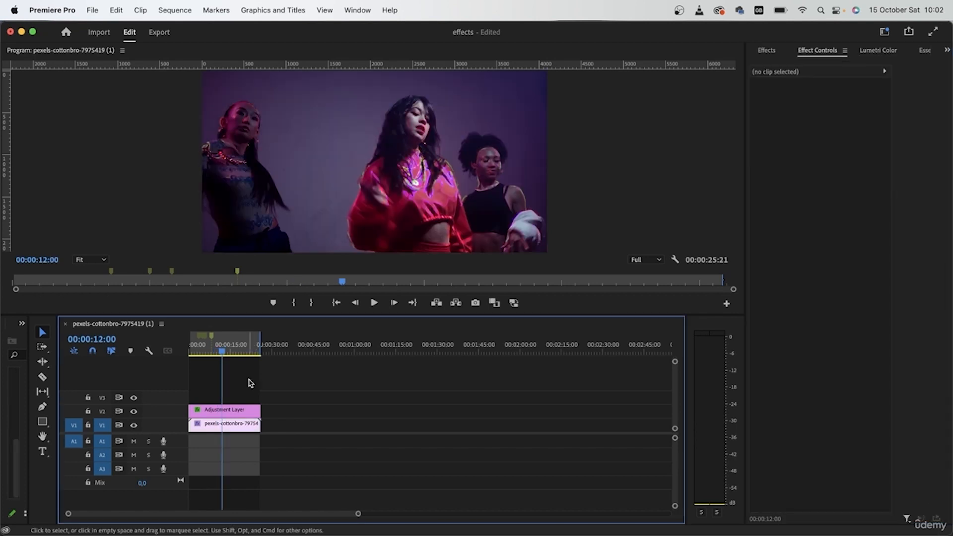
Step: Nest the adjustment layer and the dance clip together as a sequence named "dance lines"
{"action": "left_click_drag", "start_coordinate": [288, 392], "coordinate": [192, 449]}
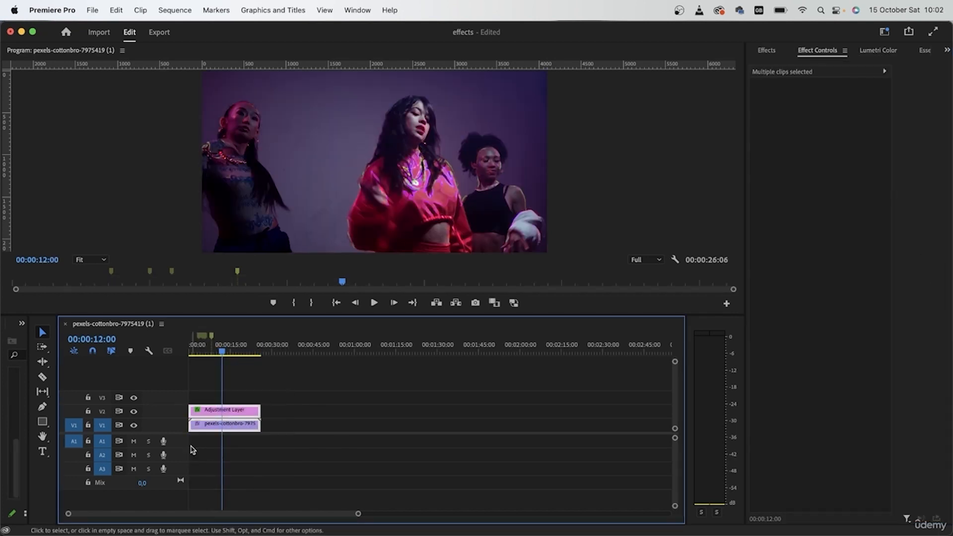
{"action": "right_click", "coordinate": [244, 413]}
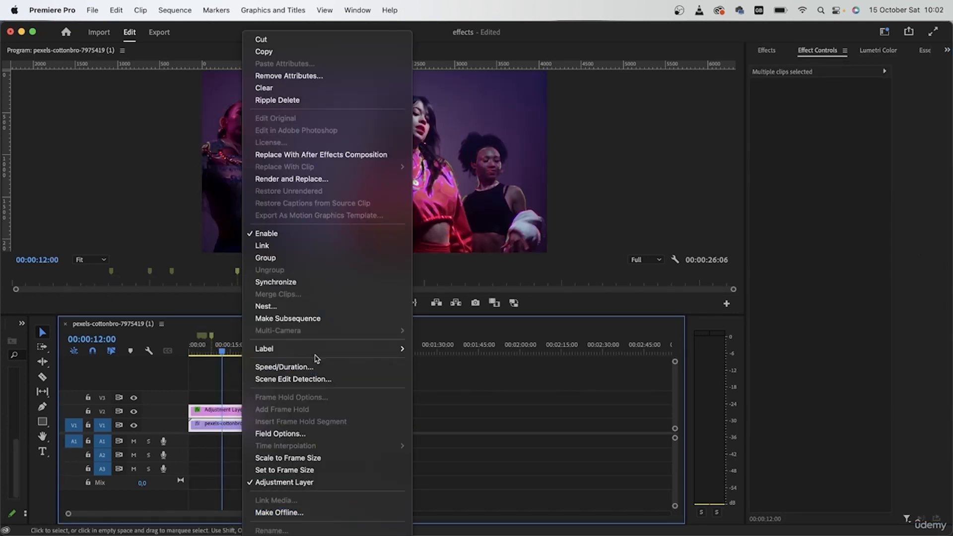
{"action": "left_click", "coordinate": [317, 306]}
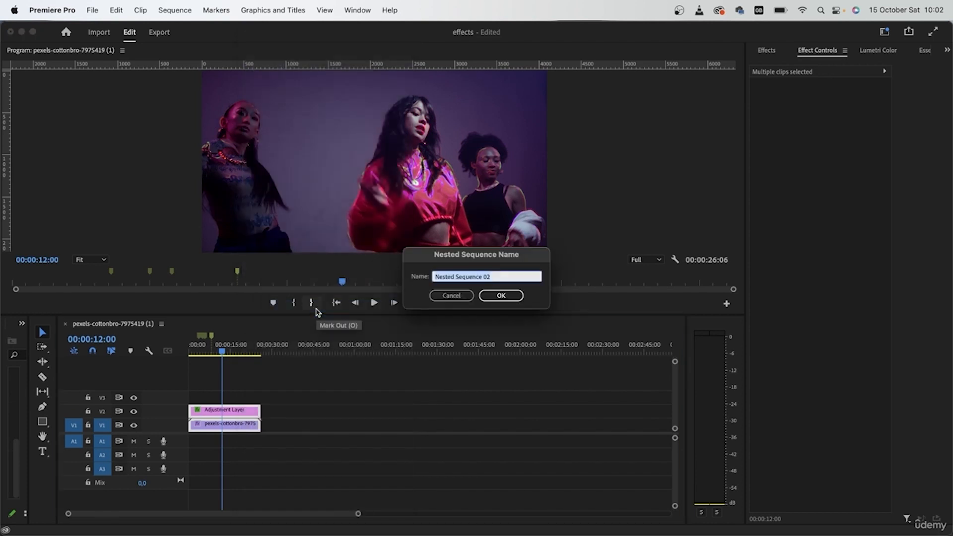
{"action": "type", "text": "dance lines"}
{"action": "key", "text": "Return"}
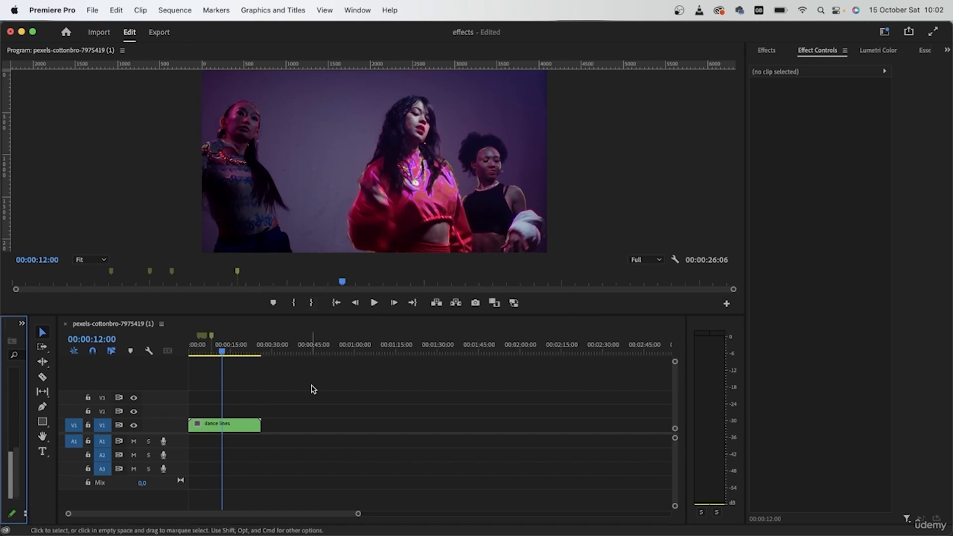
Step: Place the original dance clip on V1 directly beneath the dance lines nest on V2, and toggle V2's visibility to compare them
{"action": "left_click_drag", "start_coordinate": [9, 331], "coordinate": [863, 69]}
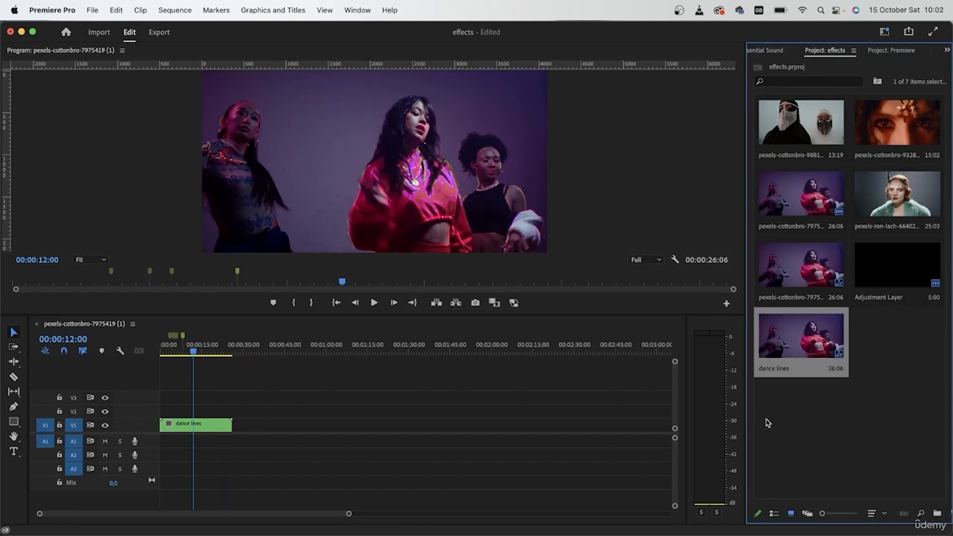
{"action": "left_click_drag", "start_coordinate": [796, 200], "coordinate": [195, 403]}
{"action": "left_click_drag", "start_coordinate": [257, 376], "coordinate": [205, 422]}
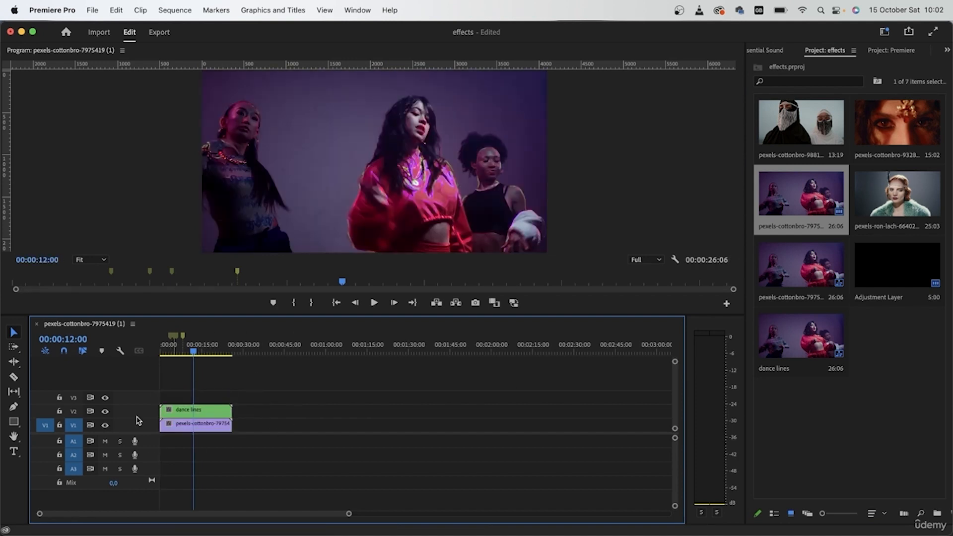
{"action": "mouse_move", "coordinate": [197, 351]}
{"action": "left_mouse_down"}
{"action": "mouse_move", "coordinate": [219, 351]}
{"action": "mouse_move", "coordinate": [179, 352]}
{"action": "mouse_move", "coordinate": [193, 352]}
{"action": "left_mouse_up"}
{"action": "left_click", "coordinate": [107, 412]}
{"action": "left_click", "coordinate": [107, 412]}
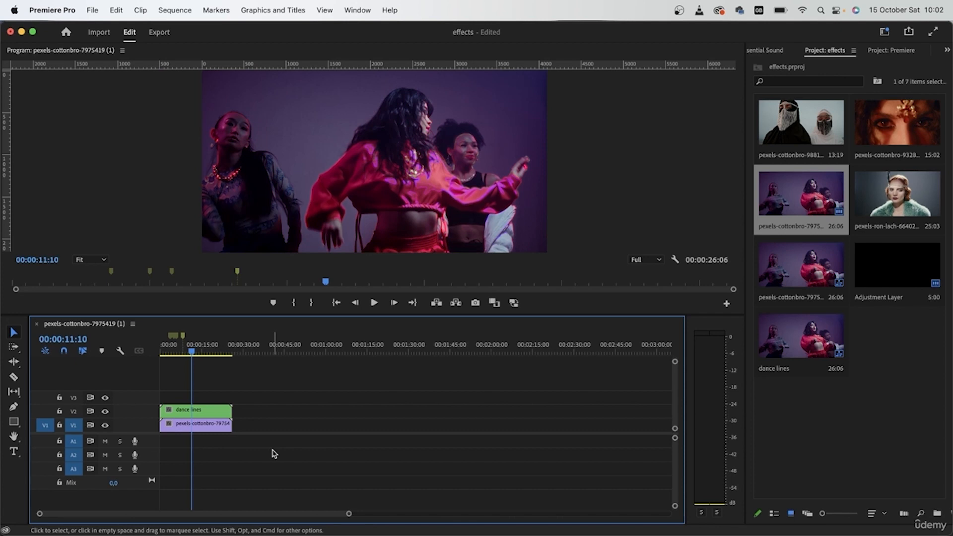
Step: Try offsetting the V1 dance clip from the dance lines nest, check the mismatch at 00:00:21:15, and realign both clips
{"action": "left_click_drag", "start_coordinate": [272, 451], "coordinate": [217, 394]}
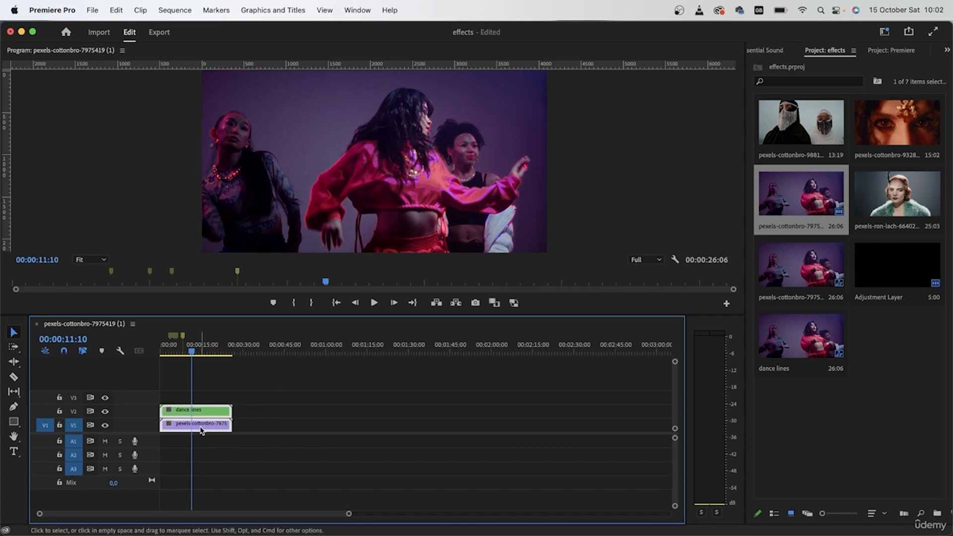
{"action": "left_click", "coordinate": [266, 423]}
{"action": "left_click_drag", "start_coordinate": [224, 424], "coordinate": [246, 426]}
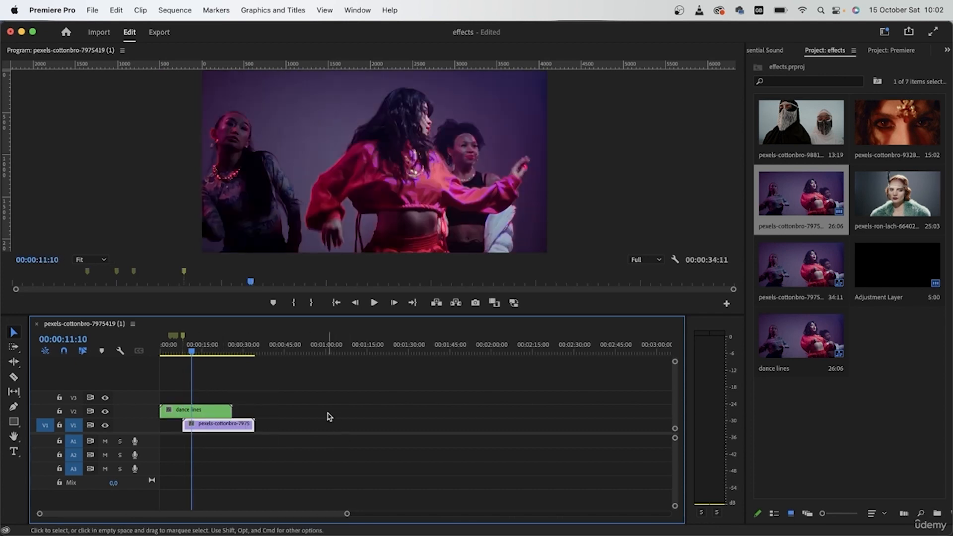
{"action": "left_click_drag", "start_coordinate": [202, 346], "coordinate": [220, 350]}
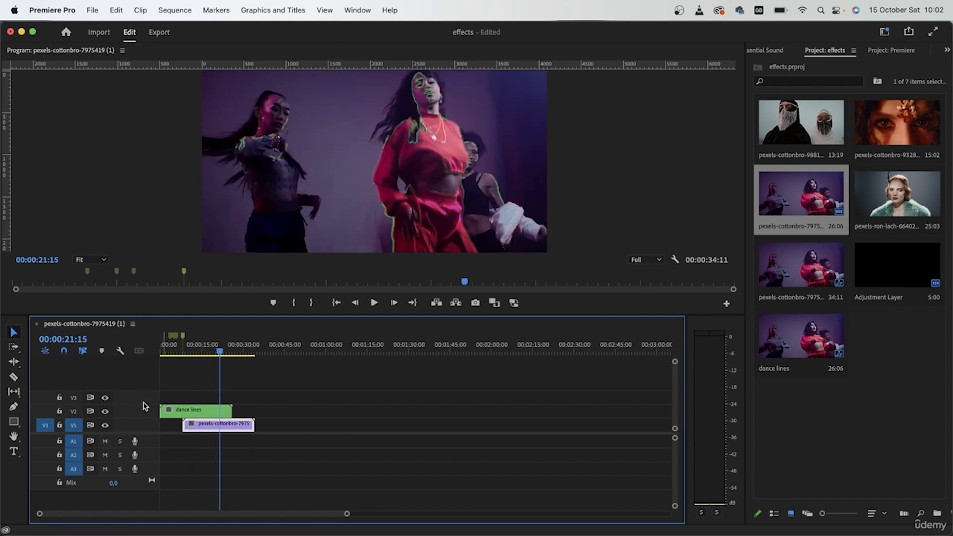
{"action": "left_click", "coordinate": [106, 412]}
{"action": "left_click_drag", "start_coordinate": [243, 432], "coordinate": [220, 430]}
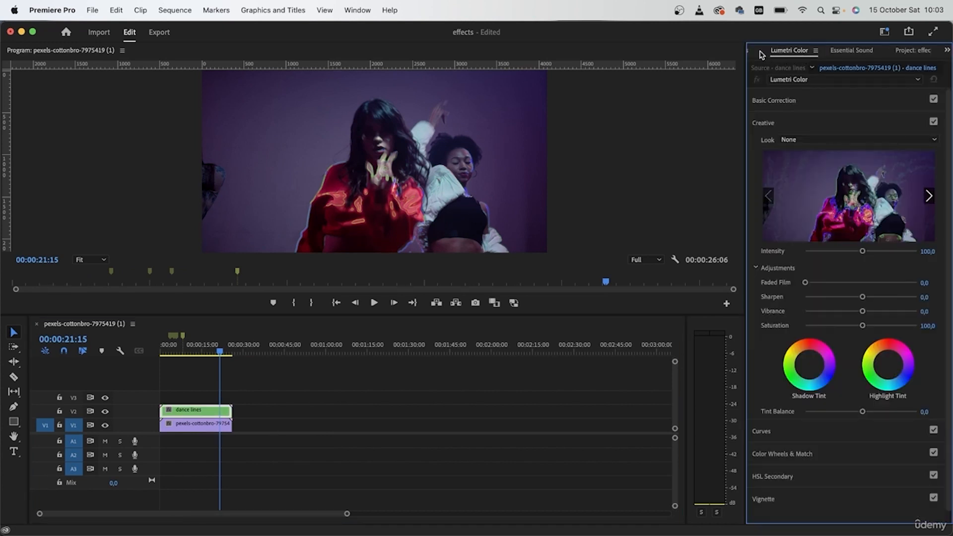
Step: Set the dance lines nest's blend mode to Difference and check the isolated edge lines at 00:00:11:20
{"action": "left_click", "coordinate": [761, 53]}
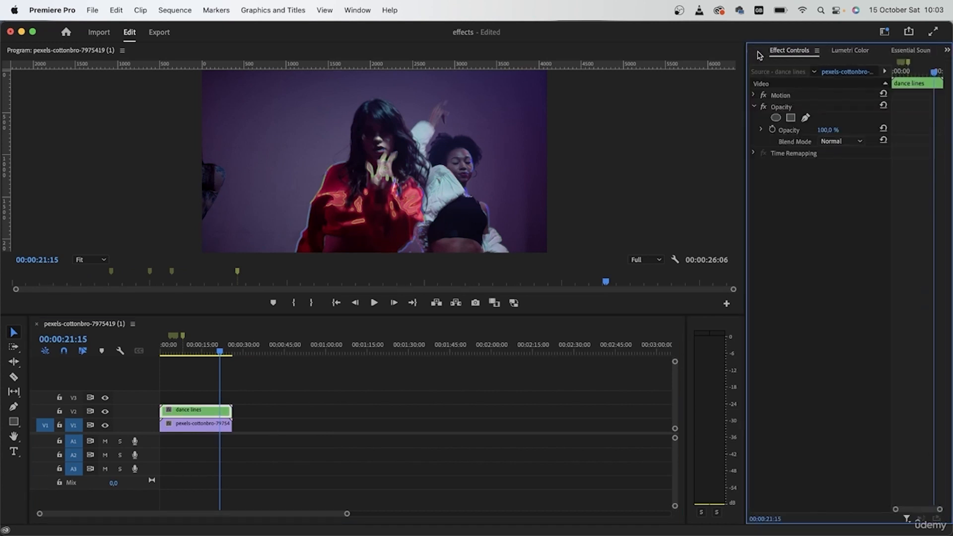
{"action": "left_click", "coordinate": [836, 143]}
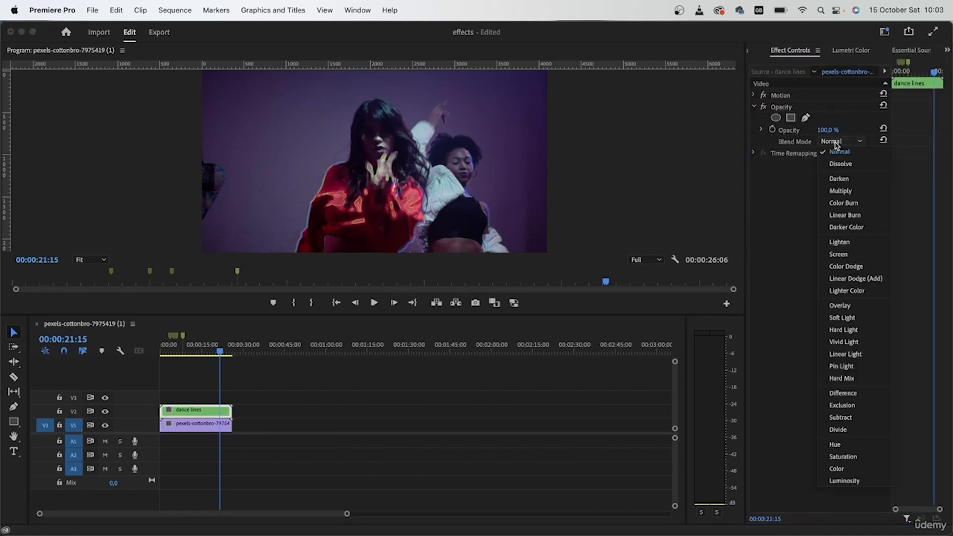
{"action": "left_click", "coordinate": [880, 393]}
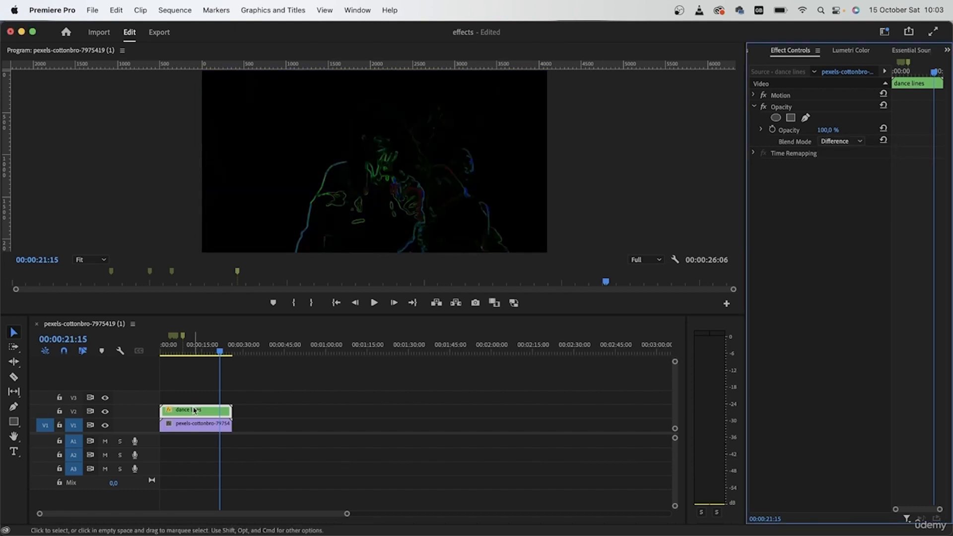
{"action": "left_click_drag", "start_coordinate": [222, 356], "coordinate": [195, 354]}
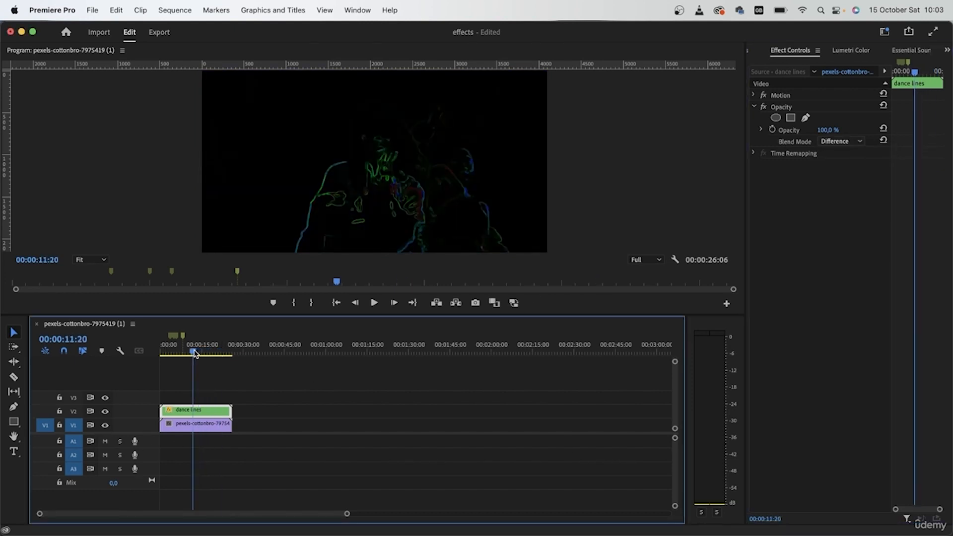
Step: Nest the dance lines sequence and the dance clip beneath it together as a sequence named "lines"
{"action": "left_click", "coordinate": [273, 399]}
{"action": "left_click_drag", "start_coordinate": [279, 383], "coordinate": [154, 468]}
{"action": "right_click", "coordinate": [206, 409]}
{"action": "left_click", "coordinate": [292, 307]}
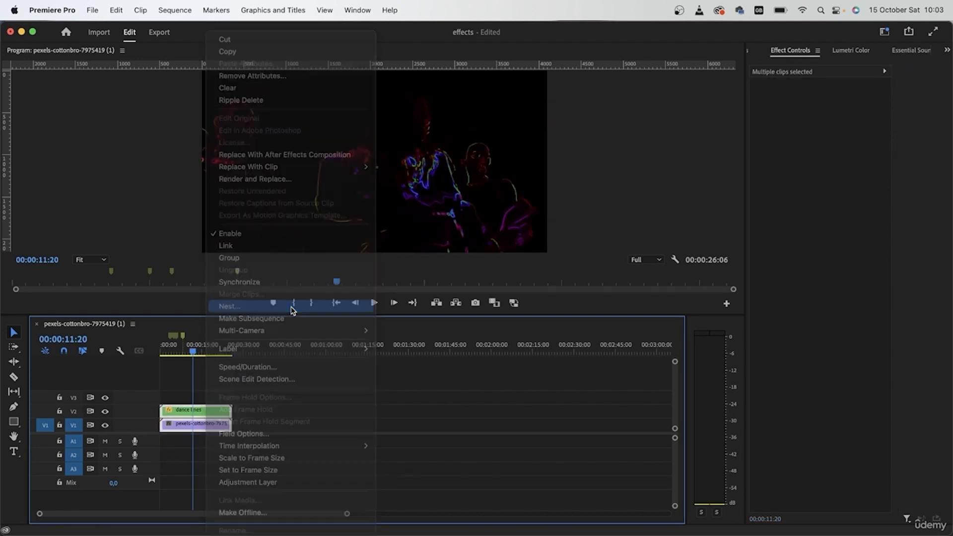
{"action": "type", "text": "t"}
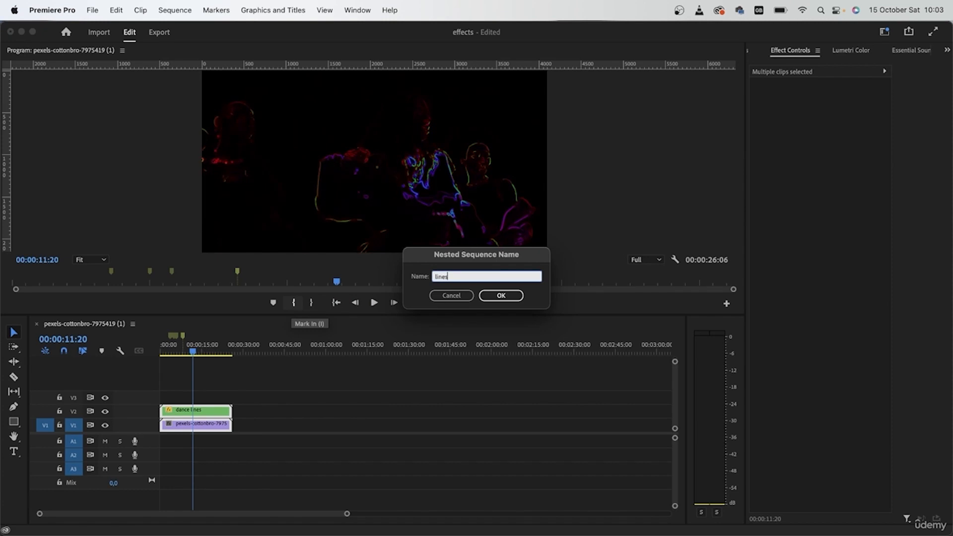
{"action": "key", "text": "Return"}
Step: Move the lines nest up to V2 and place the original dance clip beneath it on V1
{"action": "left_click_drag", "start_coordinate": [206, 426], "coordinate": [211, 412]}
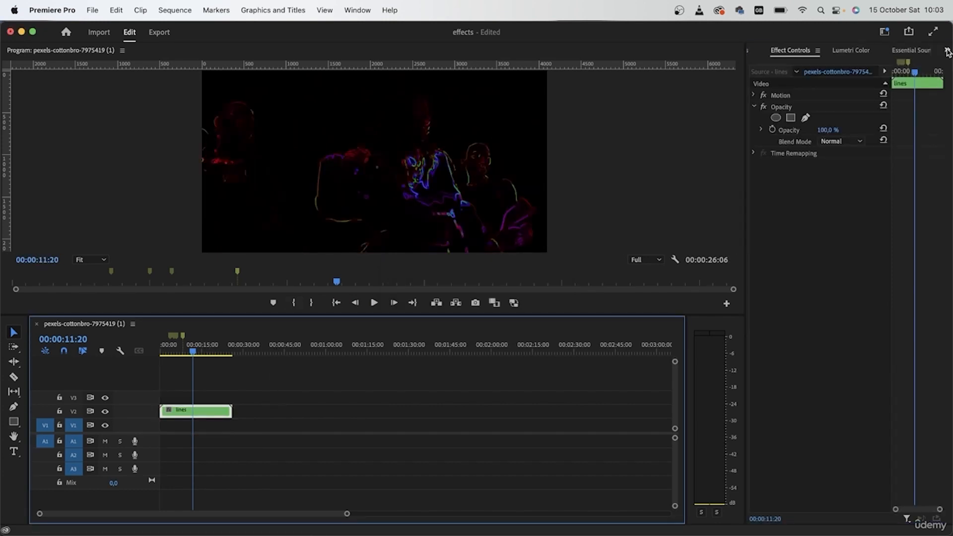
{"action": "left_click", "coordinate": [947, 50]}
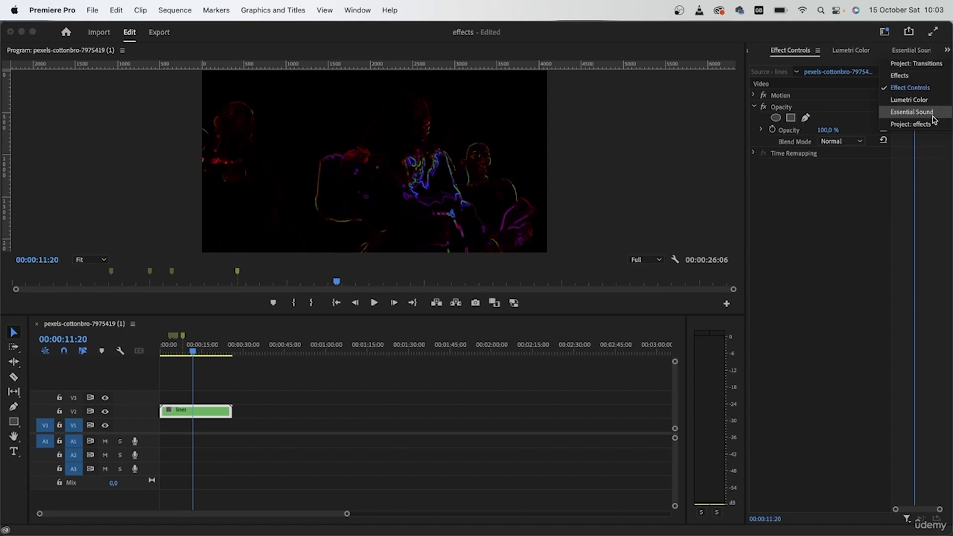
{"action": "left_click", "coordinate": [911, 125]}
{"action": "left_click_drag", "start_coordinate": [801, 196], "coordinate": [209, 425]}
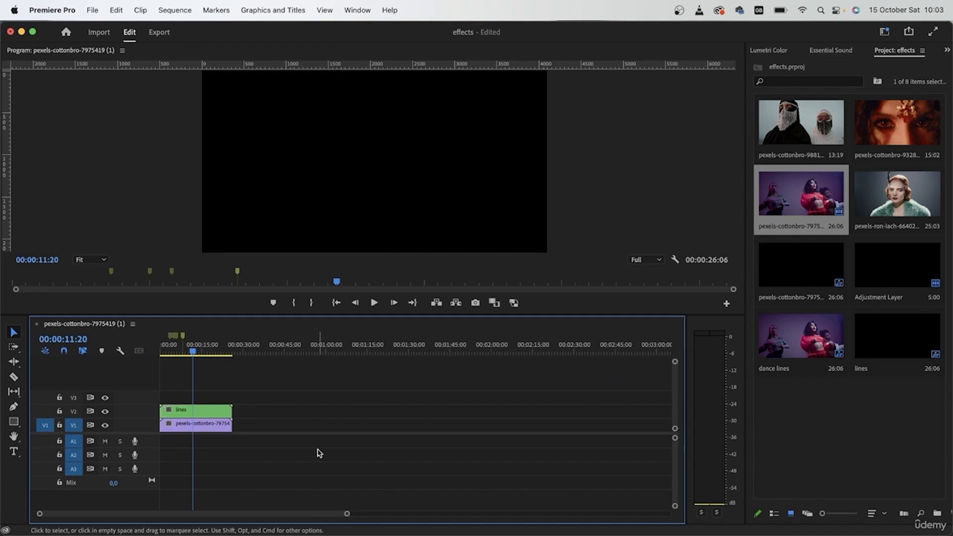
Step: Set the lines nest's blend mode to Screen, checking the overlay at 00:00:07:05
{"action": "left_click_drag", "start_coordinate": [202, 353], "coordinate": [180, 353]}
{"action": "left_click", "coordinate": [170, 417]}
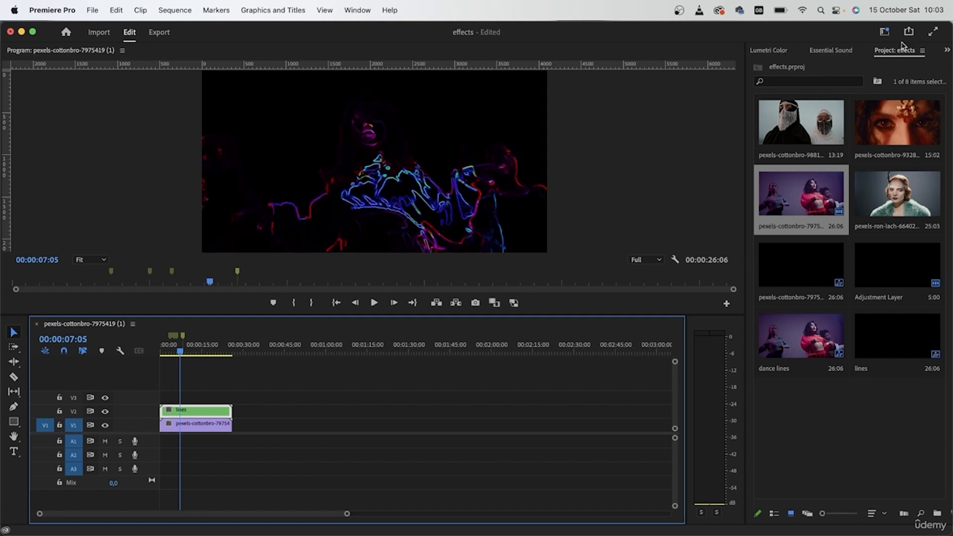
{"action": "left_click", "coordinate": [770, 52]}
{"action": "left_click", "coordinate": [759, 52]}
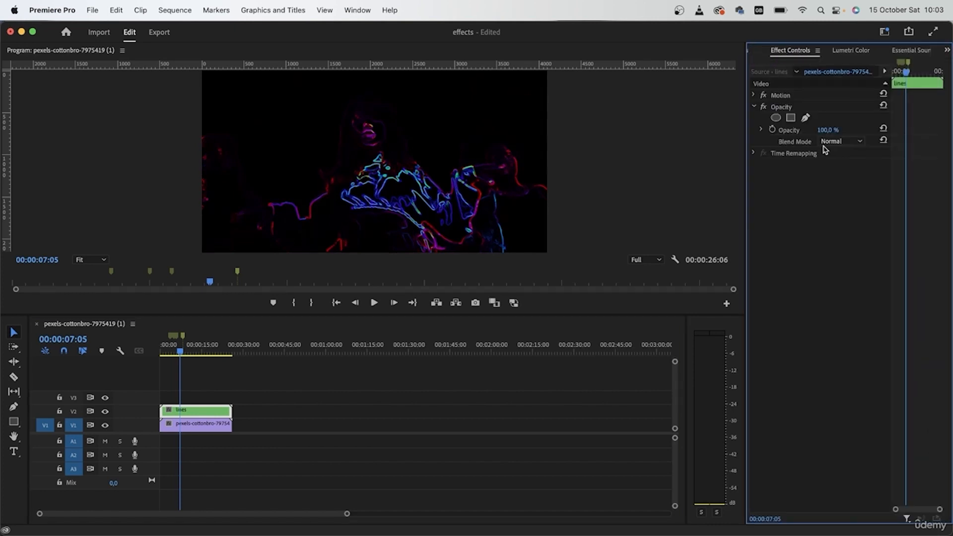
{"action": "left_click", "coordinate": [842, 141]}
{"action": "left_click", "coordinate": [852, 253]}
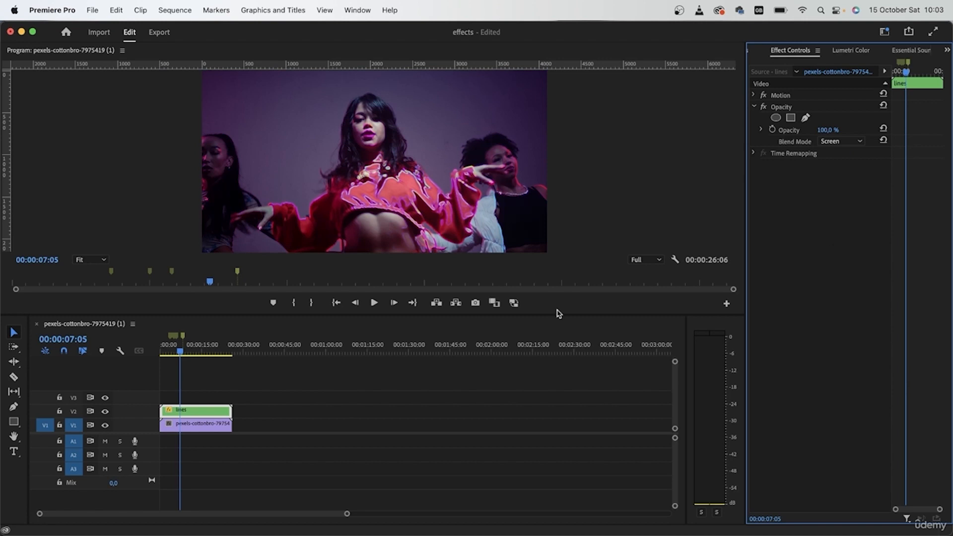
Step: Compare the lines overlay with and without the V1 footage around 00:00:06:05 by toggling V1's visibility
{"action": "left_click_drag", "start_coordinate": [194, 353], "coordinate": [177, 352]}
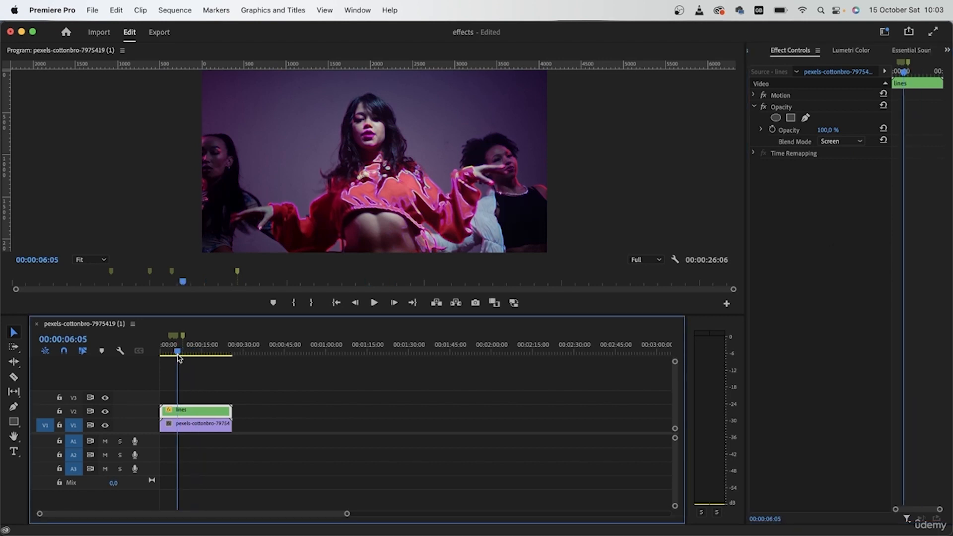
{"action": "left_click", "coordinate": [105, 426]}
{"action": "left_click", "coordinate": [105, 425]}
{"action": "left_click", "coordinate": [106, 425]}
{"action": "left_click", "coordinate": [105, 426]}
Step: Search the effects for "glow" and apply VR Glow to the lines nest
{"action": "key", "text": "shift+7"}
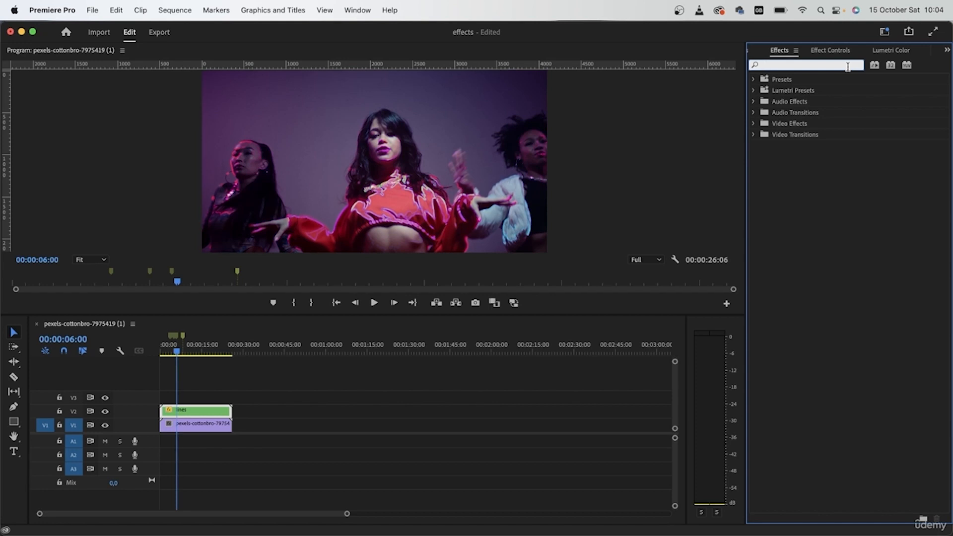
{"action": "type", "text": "glow"}
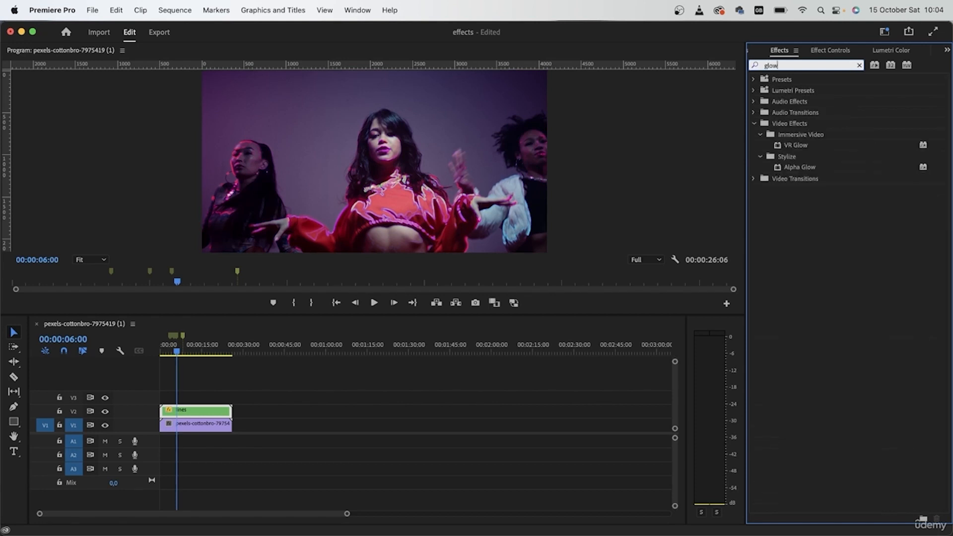
{"action": "left_click_drag", "start_coordinate": [792, 147], "coordinate": [199, 412]}
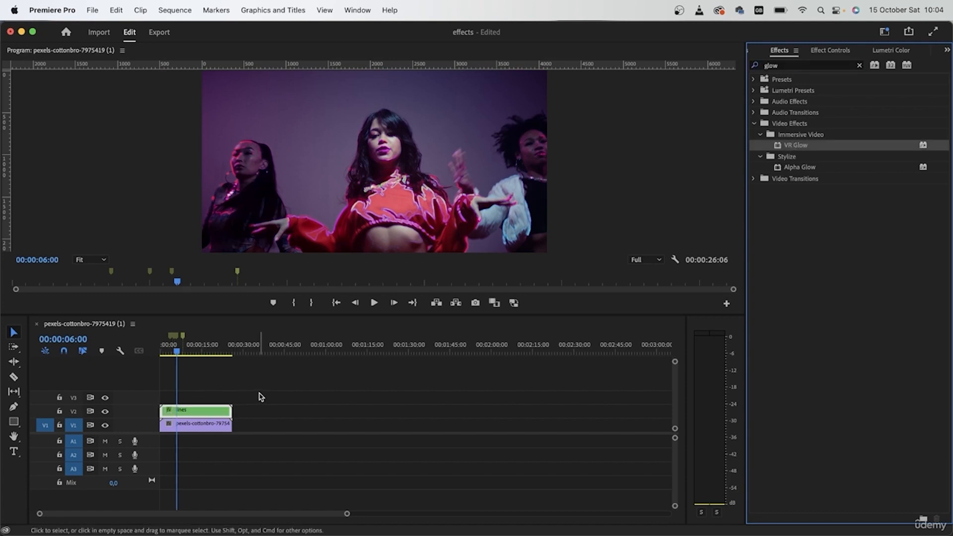
Step: Set the VR Glow Luma Threshold to 0,00 on the lines nest and hide the V1 footage to isolate the glowing lines
{"action": "left_click", "coordinate": [833, 53]}
{"action": "left_click_drag", "start_coordinate": [825, 200], "coordinate": [775, 201]}
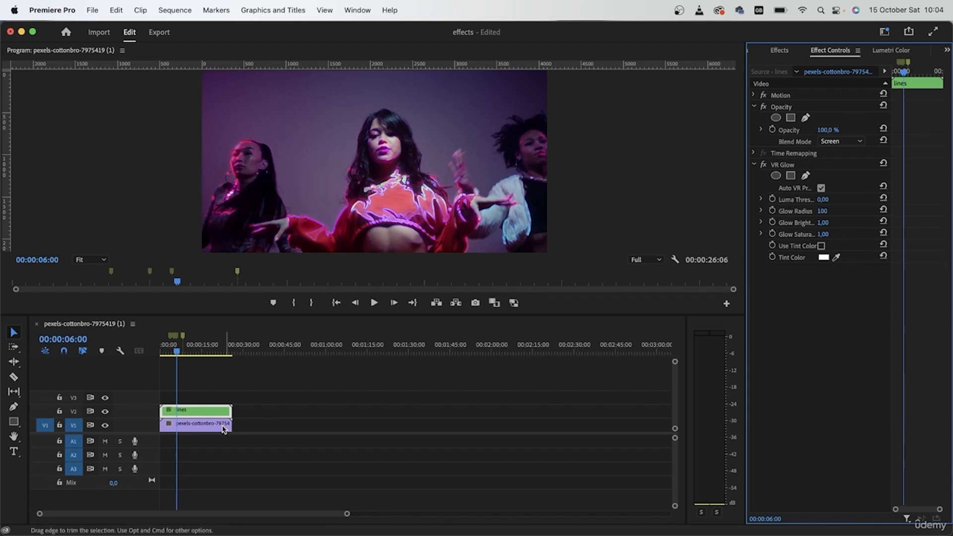
{"action": "left_click", "coordinate": [105, 426]}
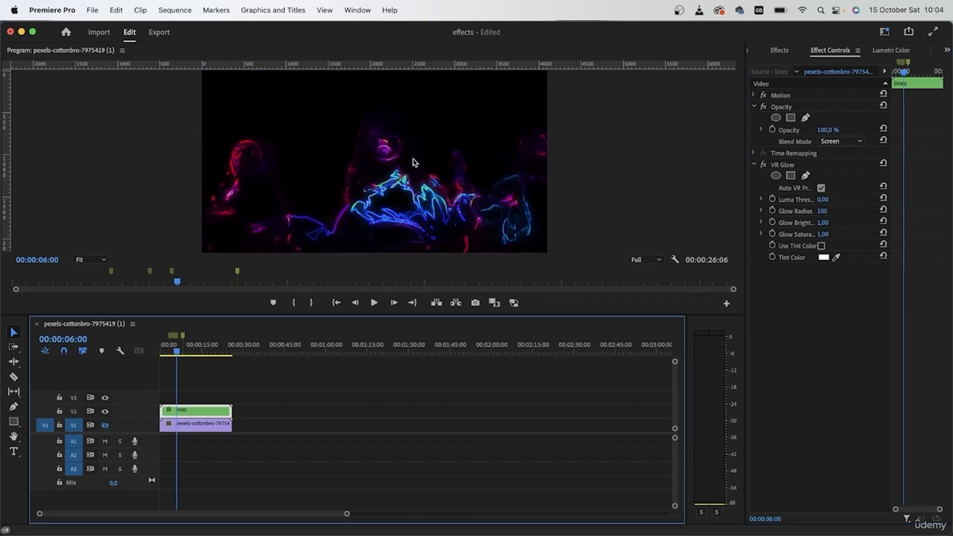
{"action": "left_click", "coordinate": [825, 212]}
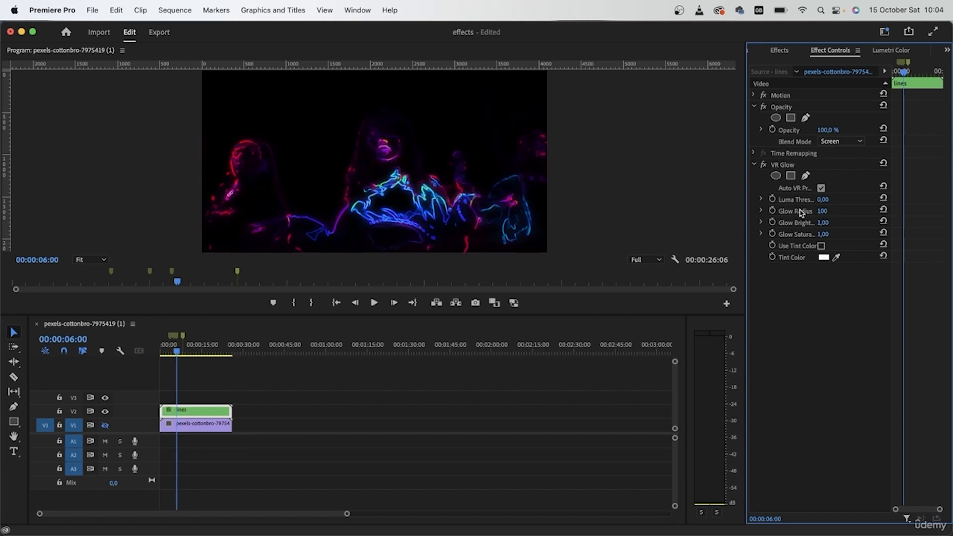
Step: Set the lines nest's VR Glow Radius to 50 and Glow Brightness to 5,00
{"action": "left_click_drag", "start_coordinate": [826, 212], "coordinate": [801, 212]}
{"action": "left_click", "coordinate": [826, 224]}
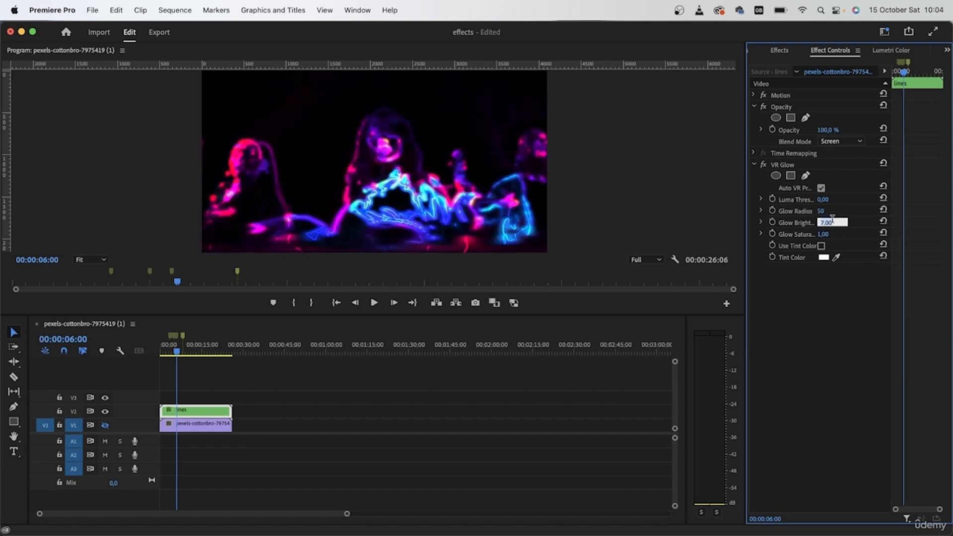
{"action": "type", "text": "5"}
{"action": "key", "text": "Return"}
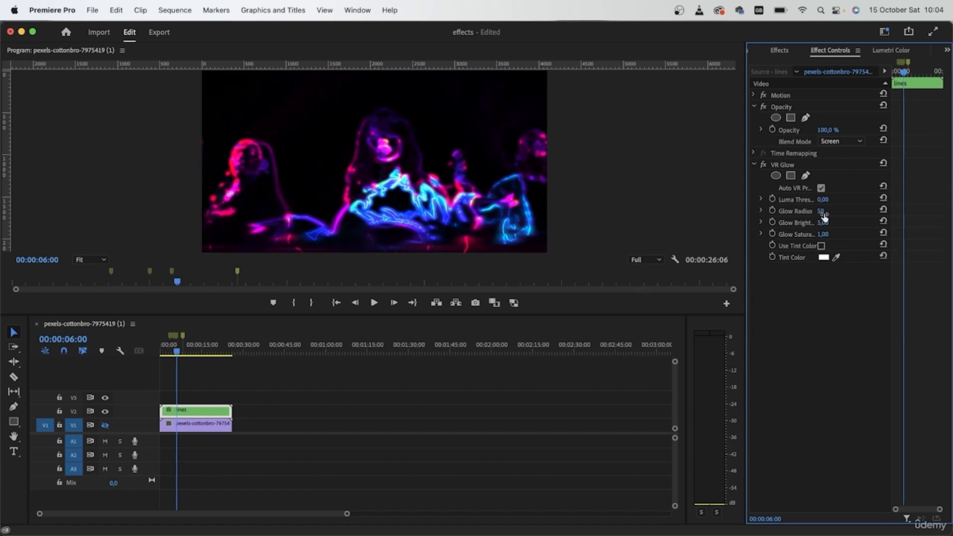
Step: Toggle V2's visibility to check the glowing lines, and turn the V1 footage back on
{"action": "left_click", "coordinate": [106, 412]}
{"action": "left_click", "coordinate": [105, 412]}
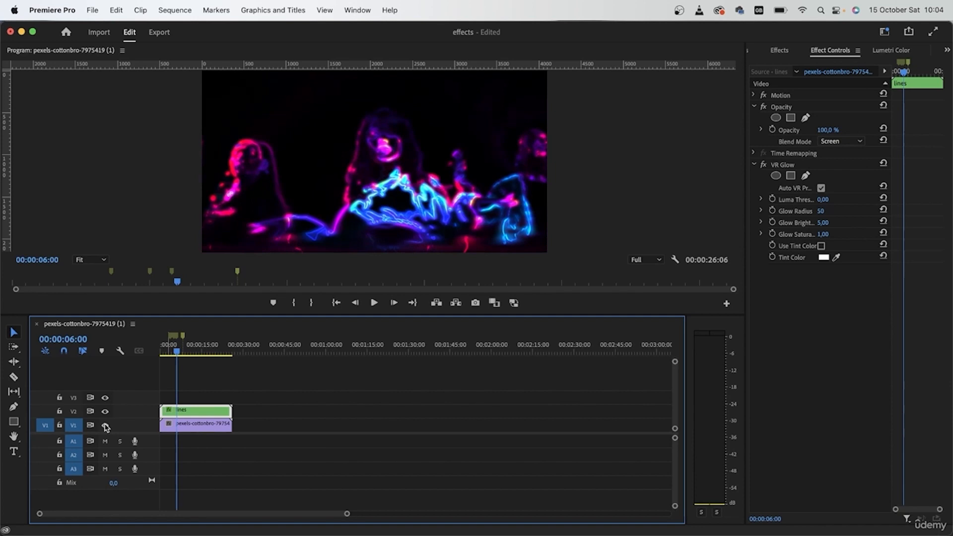
{"action": "left_click", "coordinate": [106, 426]}
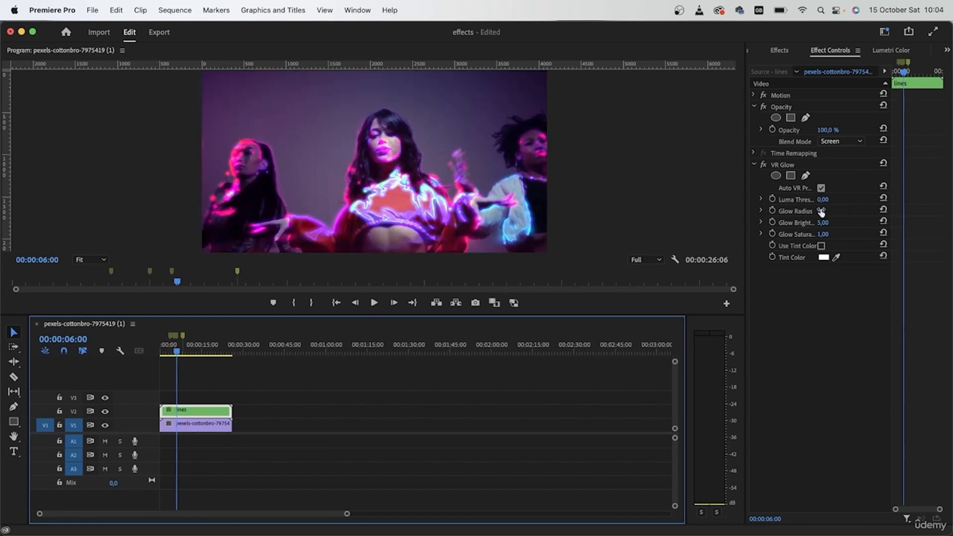
Step: Set the VR Glow Luma Threshold to 0,06 and Glow Radius to 53, comparing the lines with and without the V1 footage
{"action": "mouse_move", "coordinate": [820, 202]}
{"action": "left_mouse_down"}
{"action": "mouse_move", "coordinate": [860, 202]}
{"action": "mouse_move", "coordinate": [821, 202]}
{"action": "left_mouse_up"}
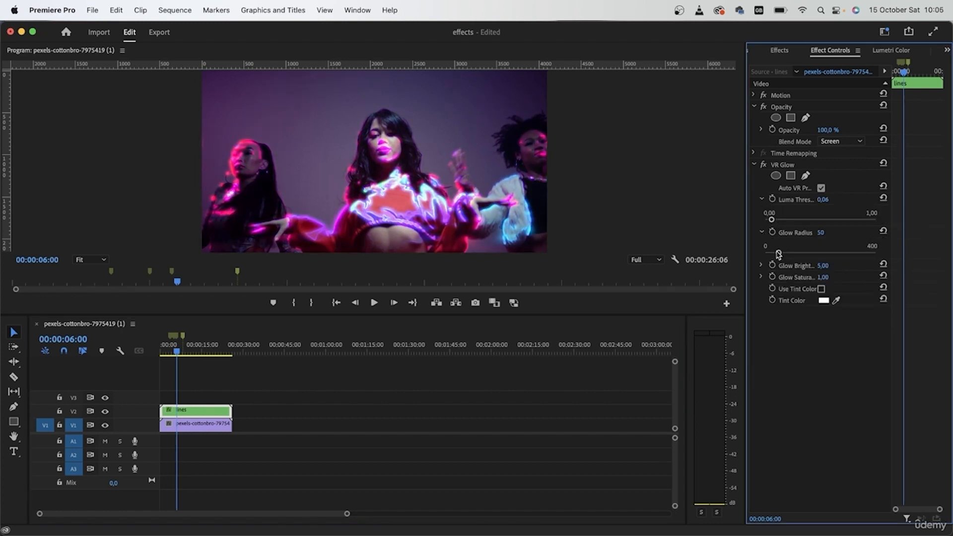
{"action": "mouse_move", "coordinate": [771, 253]}
{"action": "left_mouse_down"}
{"action": "mouse_move", "coordinate": [798, 253]}
{"action": "mouse_move", "coordinate": [779, 254]}
{"action": "left_mouse_up"}
{"action": "left_click", "coordinate": [271, 393]}
{"action": "left_click", "coordinate": [197, 415]}
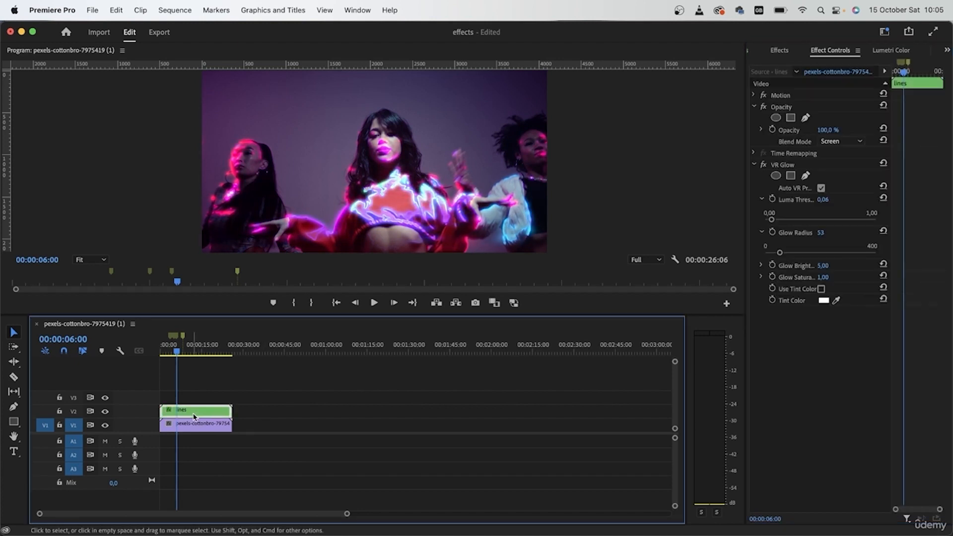
{"action": "left_click", "coordinate": [104, 426]}
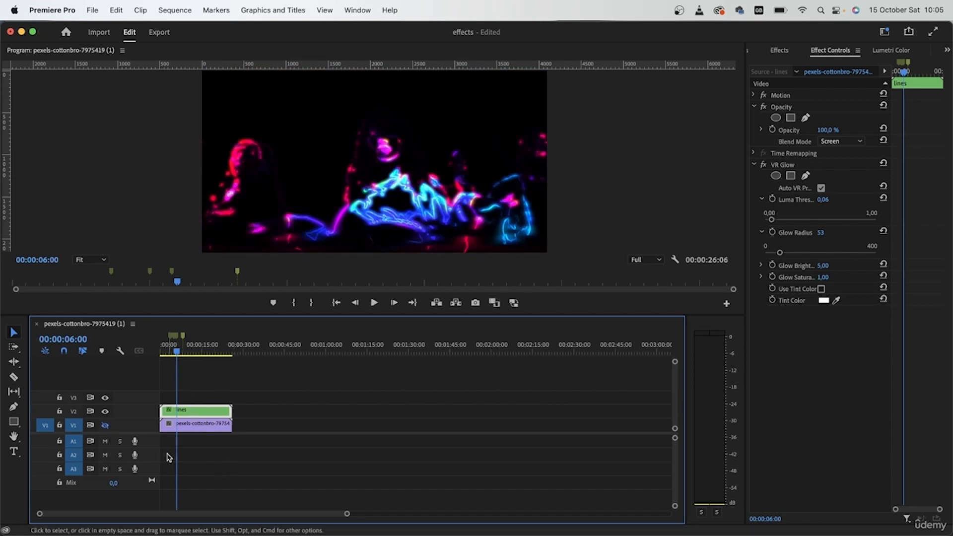
{"action": "left_click", "coordinate": [105, 426]}
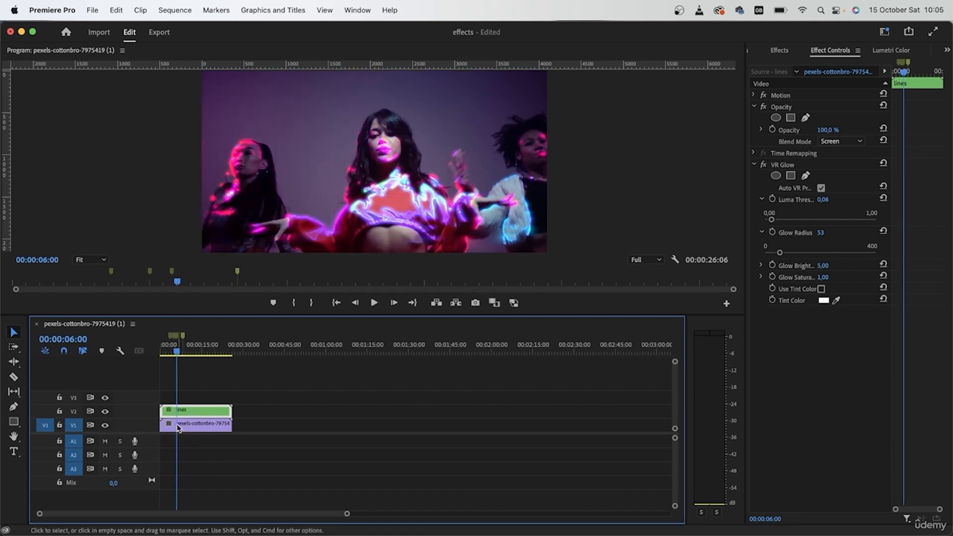
Step: Cut both the lines nest and the V1 footage at 00:00:06:00 and 00:00:14:10
{"action": "left_click_drag", "start_coordinate": [187, 446], "coordinate": [193, 400]}
{"action": "key", "text": "super+k"}
{"action": "left_click", "coordinate": [200, 353]}
{"action": "key", "text": "super+k"}
{"action": "key", "text": "super+k"}
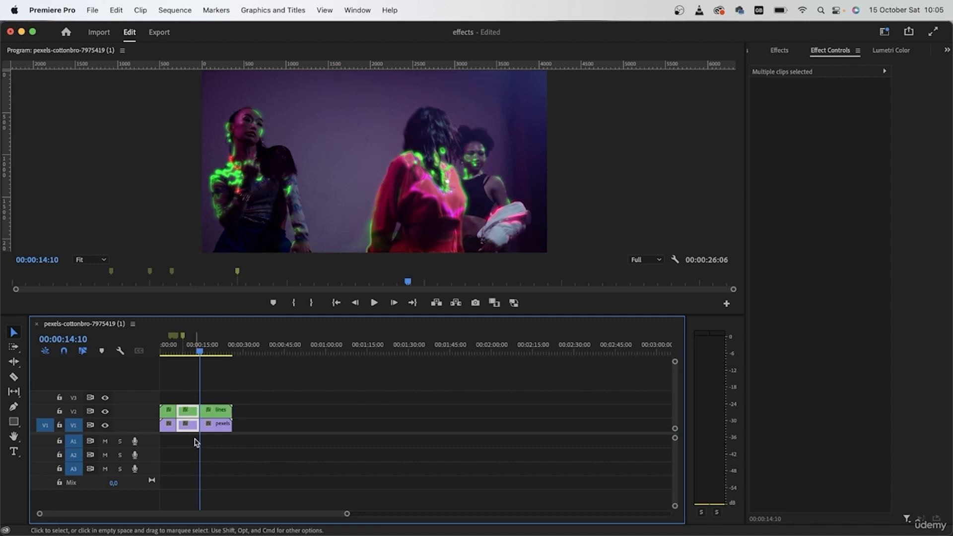
Step: Move the middle V1 footage section past the end of the clips, leaving the middle lines section on black, and play the sequence from the start
{"action": "left_click", "coordinate": [189, 392]}
{"action": "left_click", "coordinate": [187, 426]}
{"action": "left_click_drag", "start_coordinate": [189, 427], "coordinate": [290, 429]}
{"action": "left_click_drag", "start_coordinate": [188, 354], "coordinate": [158, 352]}
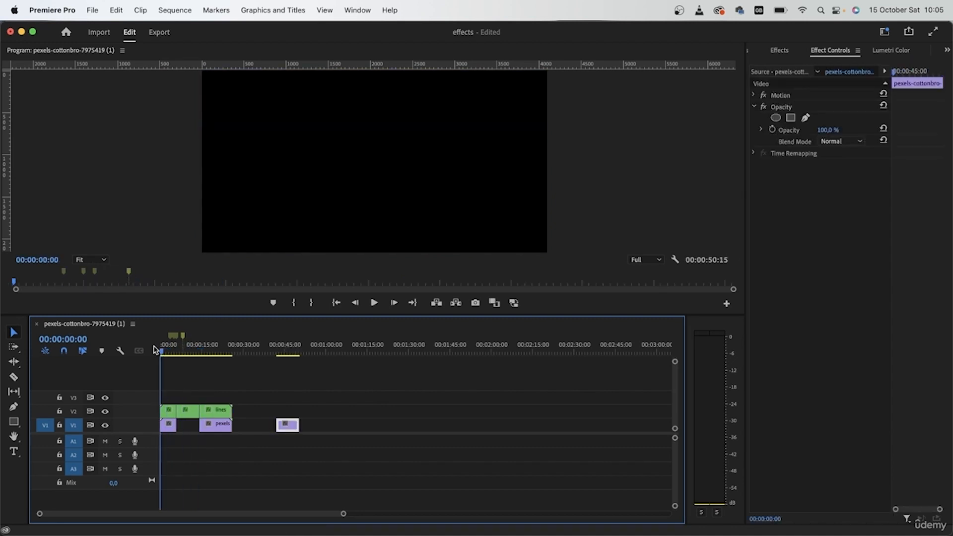
{"action": "key", "text": "space"}
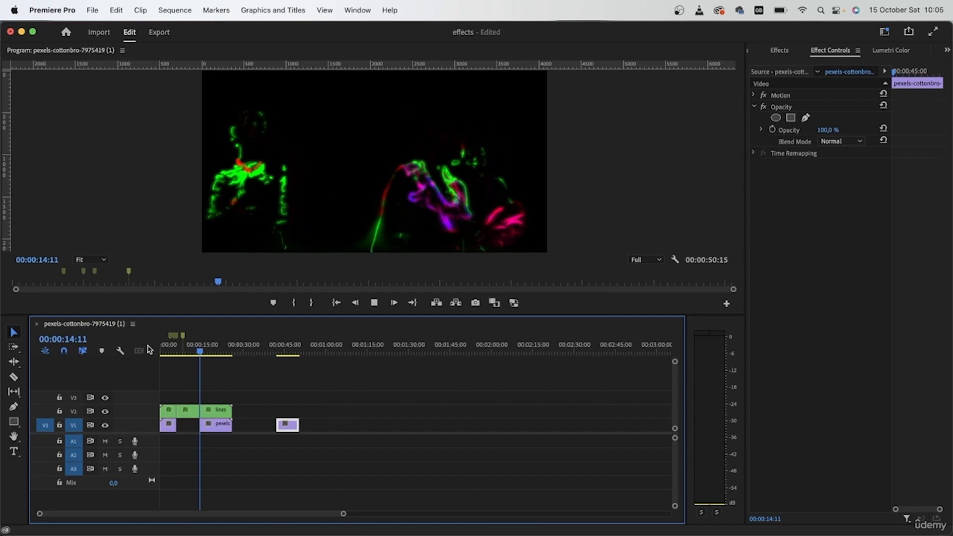
{"action": "key", "text": "space"}
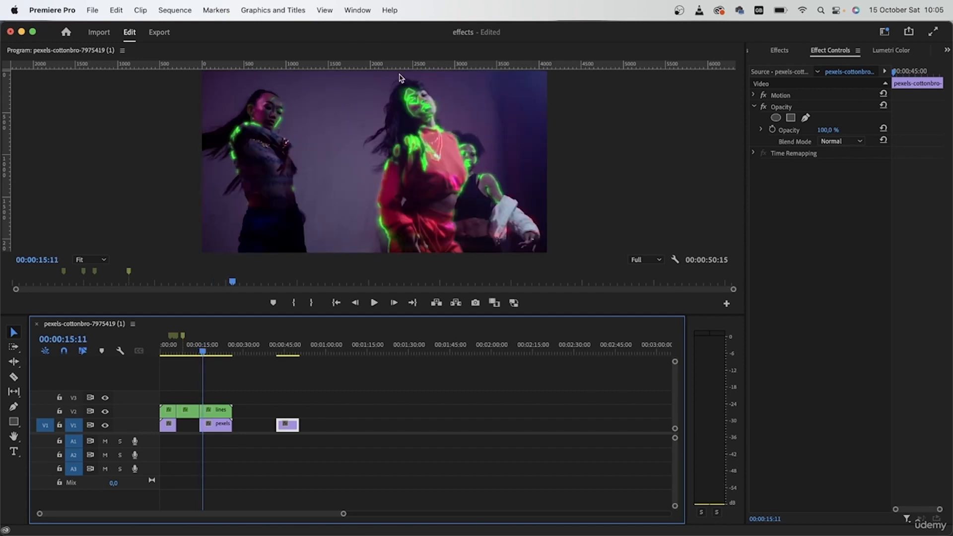
Step: Desaturate the last section of V1 footage to black and white with a Lumetri Creative Saturation of 0,0, checking it at 00:00:20:10
{"action": "left_click", "coordinate": [215, 427]}
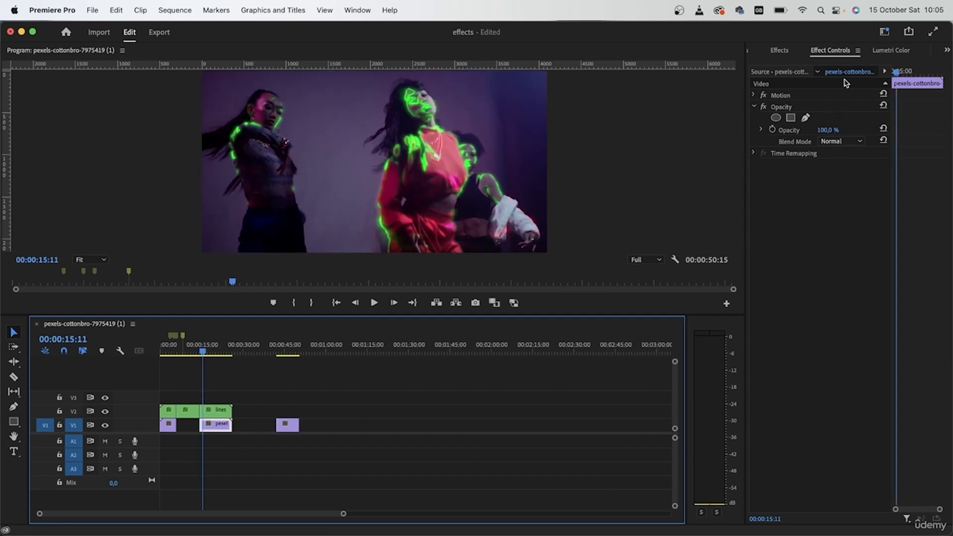
{"action": "left_click", "coordinate": [889, 50]}
{"action": "left_click_drag", "start_coordinate": [859, 326], "coordinate": [775, 330]}
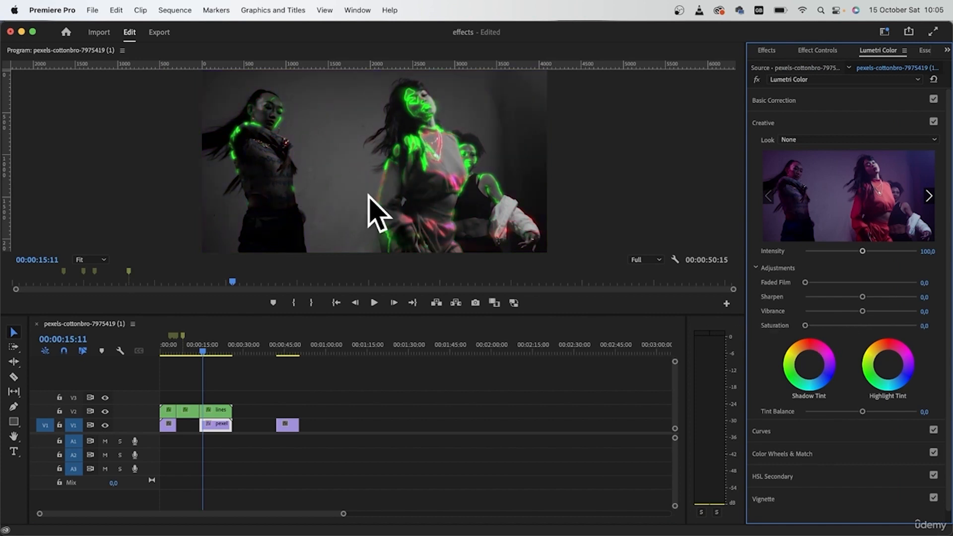
{"action": "left_click", "coordinate": [215, 353]}
{"action": "left_click", "coordinate": [217, 354]}
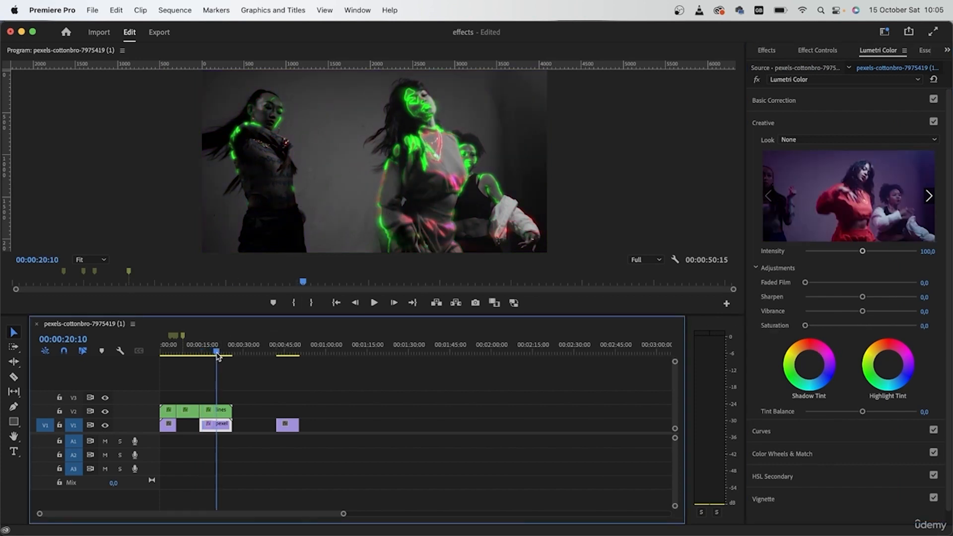
Step: Examine the lines-only section at 00:00:06:00 and the coloured section at 00:00:02:10, and return to the sequence start
{"action": "left_click", "coordinate": [177, 354]}
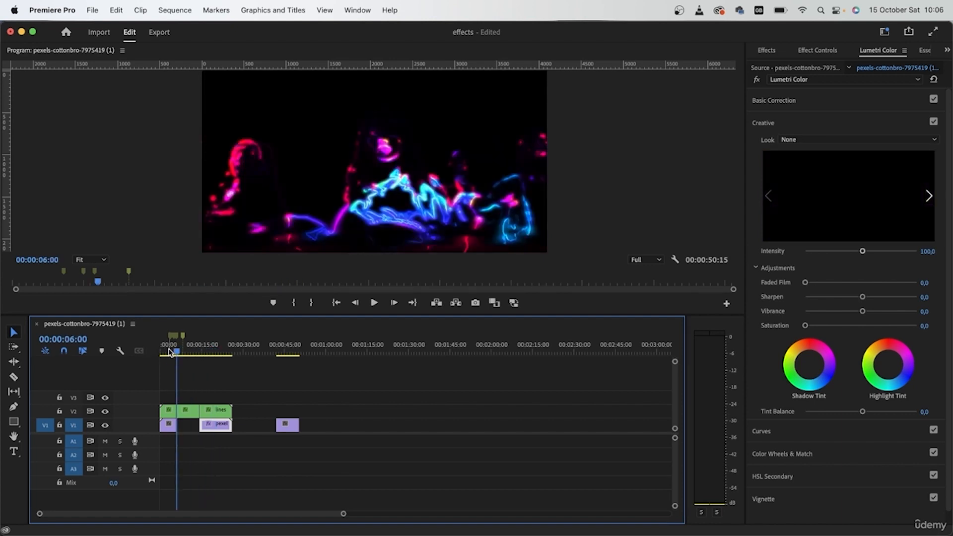
{"action": "left_click", "coordinate": [168, 353]}
{"action": "left_click", "coordinate": [265, 444]}
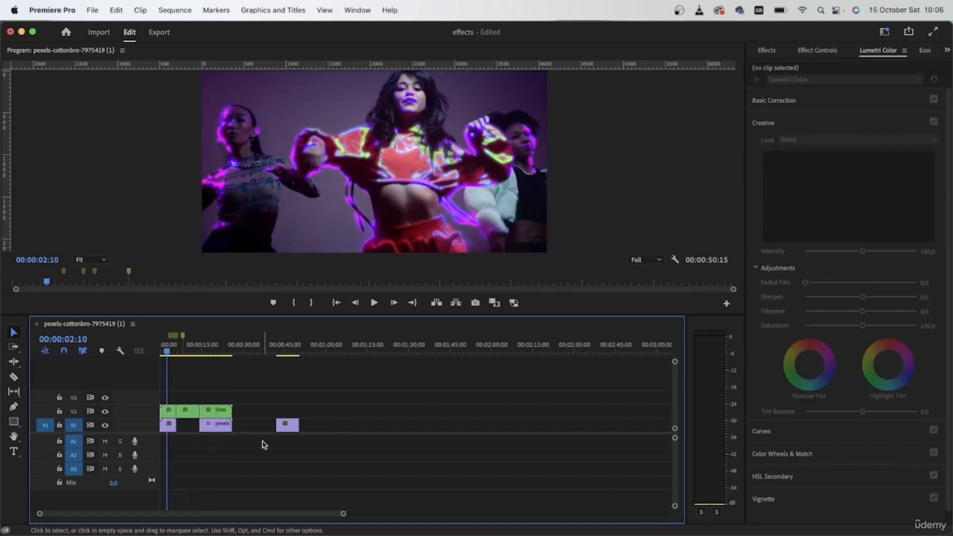
{"action": "left_click", "coordinate": [216, 425]}
{"action": "left_click_drag", "start_coordinate": [185, 354], "coordinate": [159, 353]}
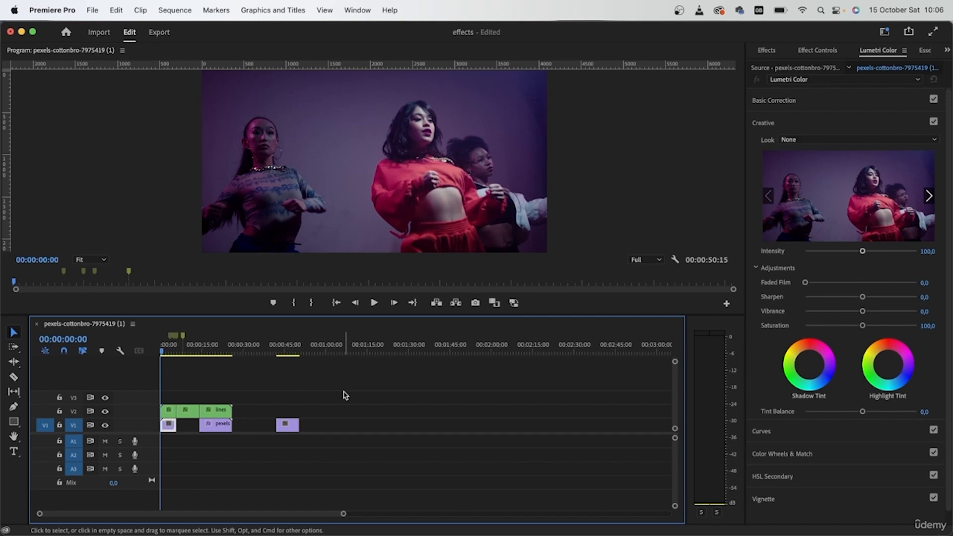
Step: Set the last lines section's Lumetri Exposure to -0,8, Contrast to 50,7 and Highlights to -55,7, and return to the sequence start
{"action": "left_click", "coordinate": [221, 412]}
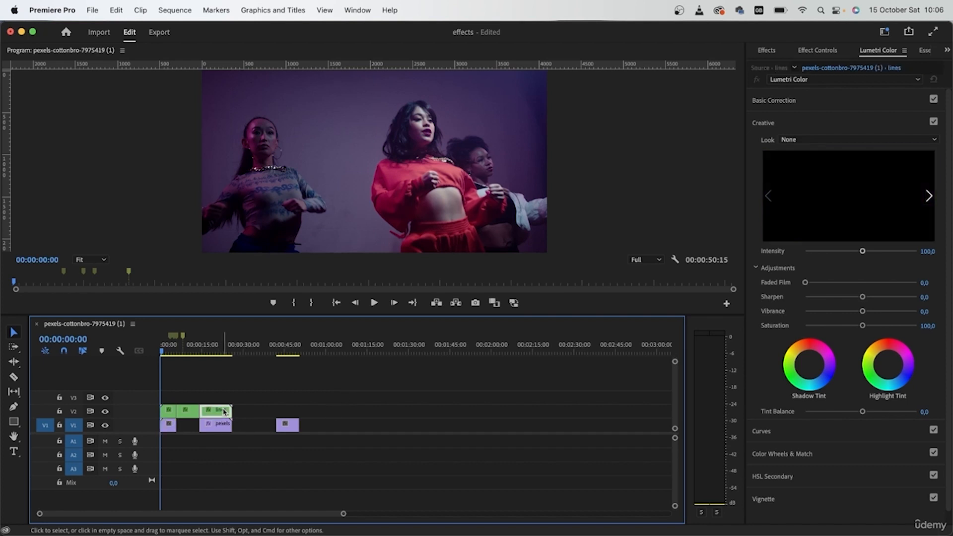
{"action": "left_click", "coordinate": [216, 354]}
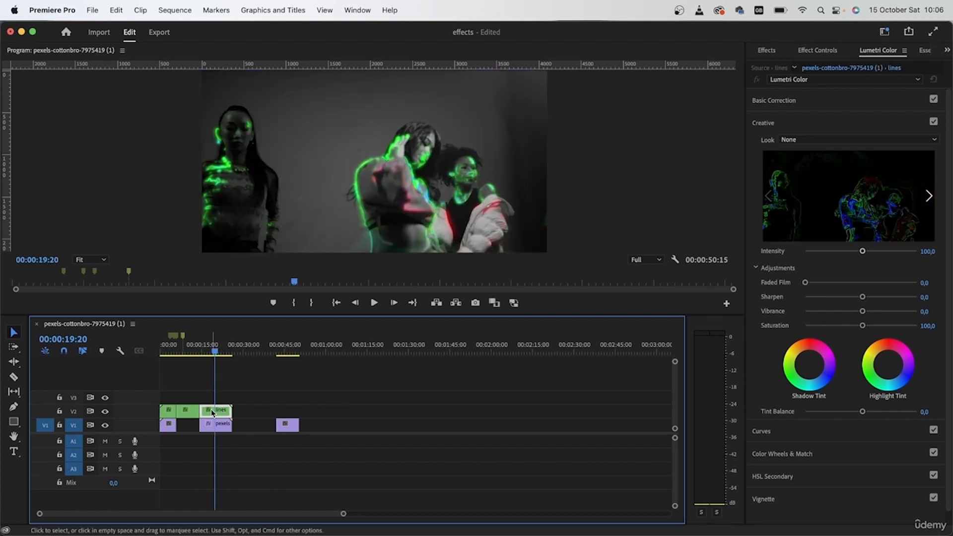
{"action": "left_click", "coordinate": [807, 104]}
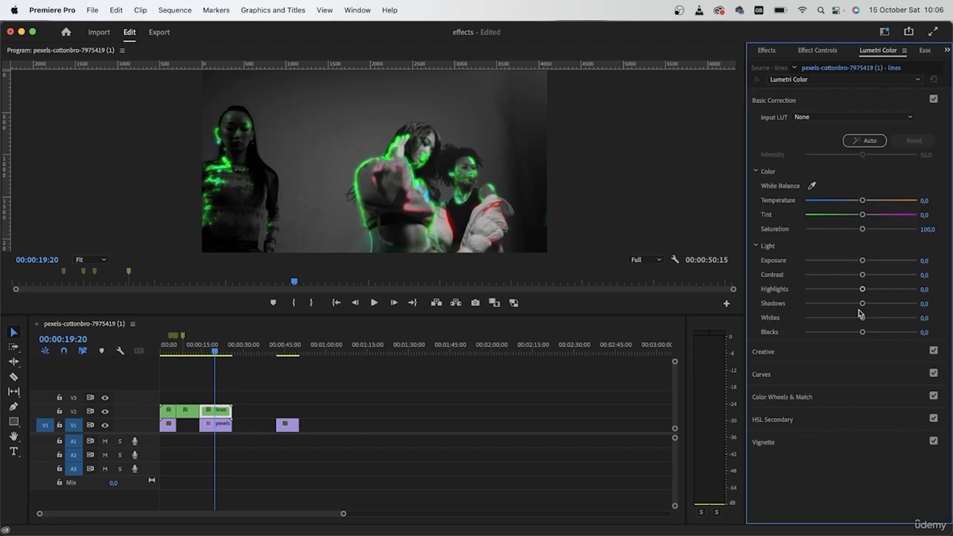
{"action": "left_click_drag", "start_coordinate": [863, 280], "coordinate": [839, 269]}
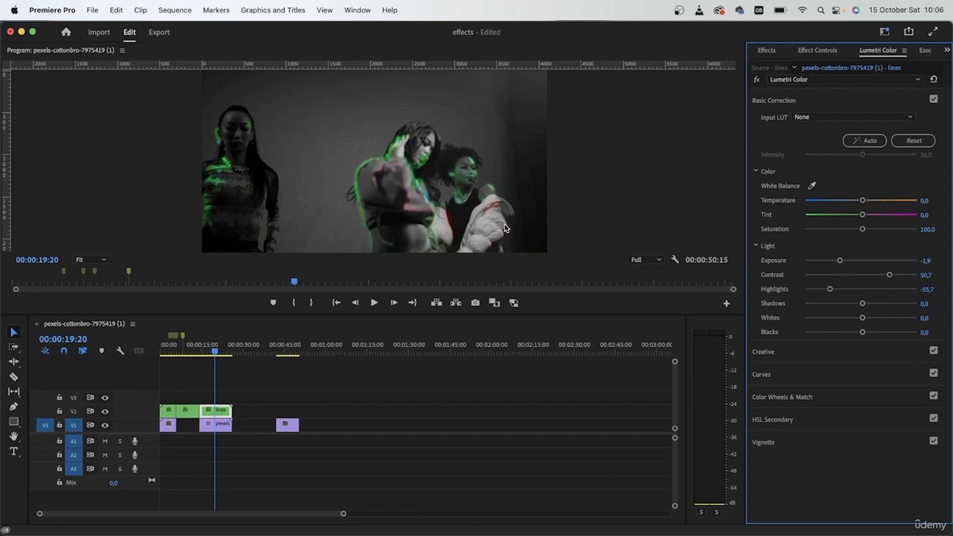
{"action": "left_click_drag", "start_coordinate": [851, 264], "coordinate": [853, 263]}
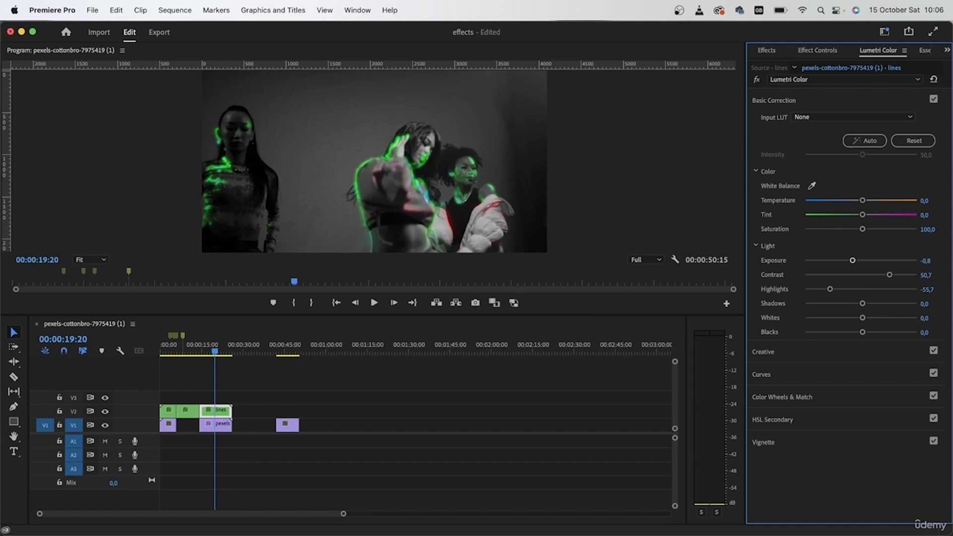
{"action": "left_click", "coordinate": [158, 352]}
{"action": "left_click_drag", "start_coordinate": [159, 352], "coordinate": [165, 354]}
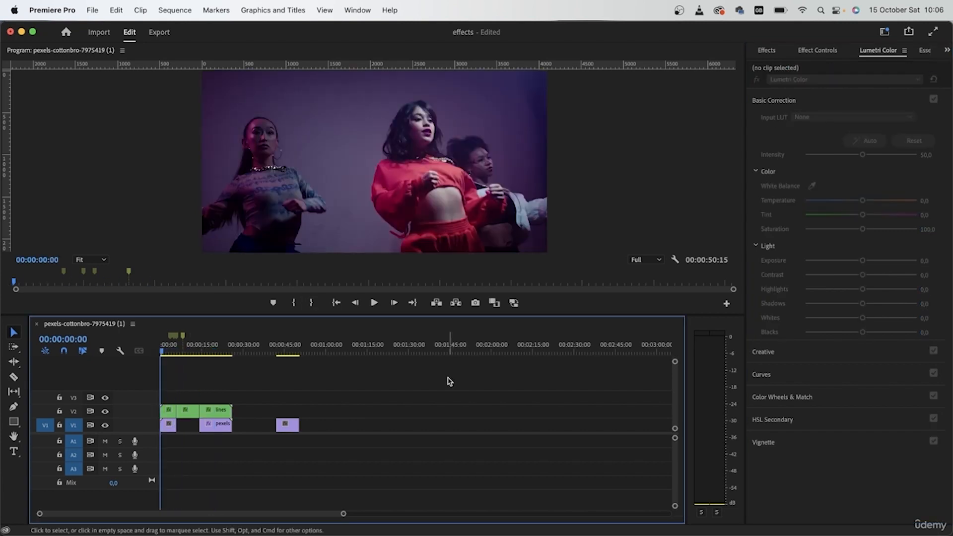